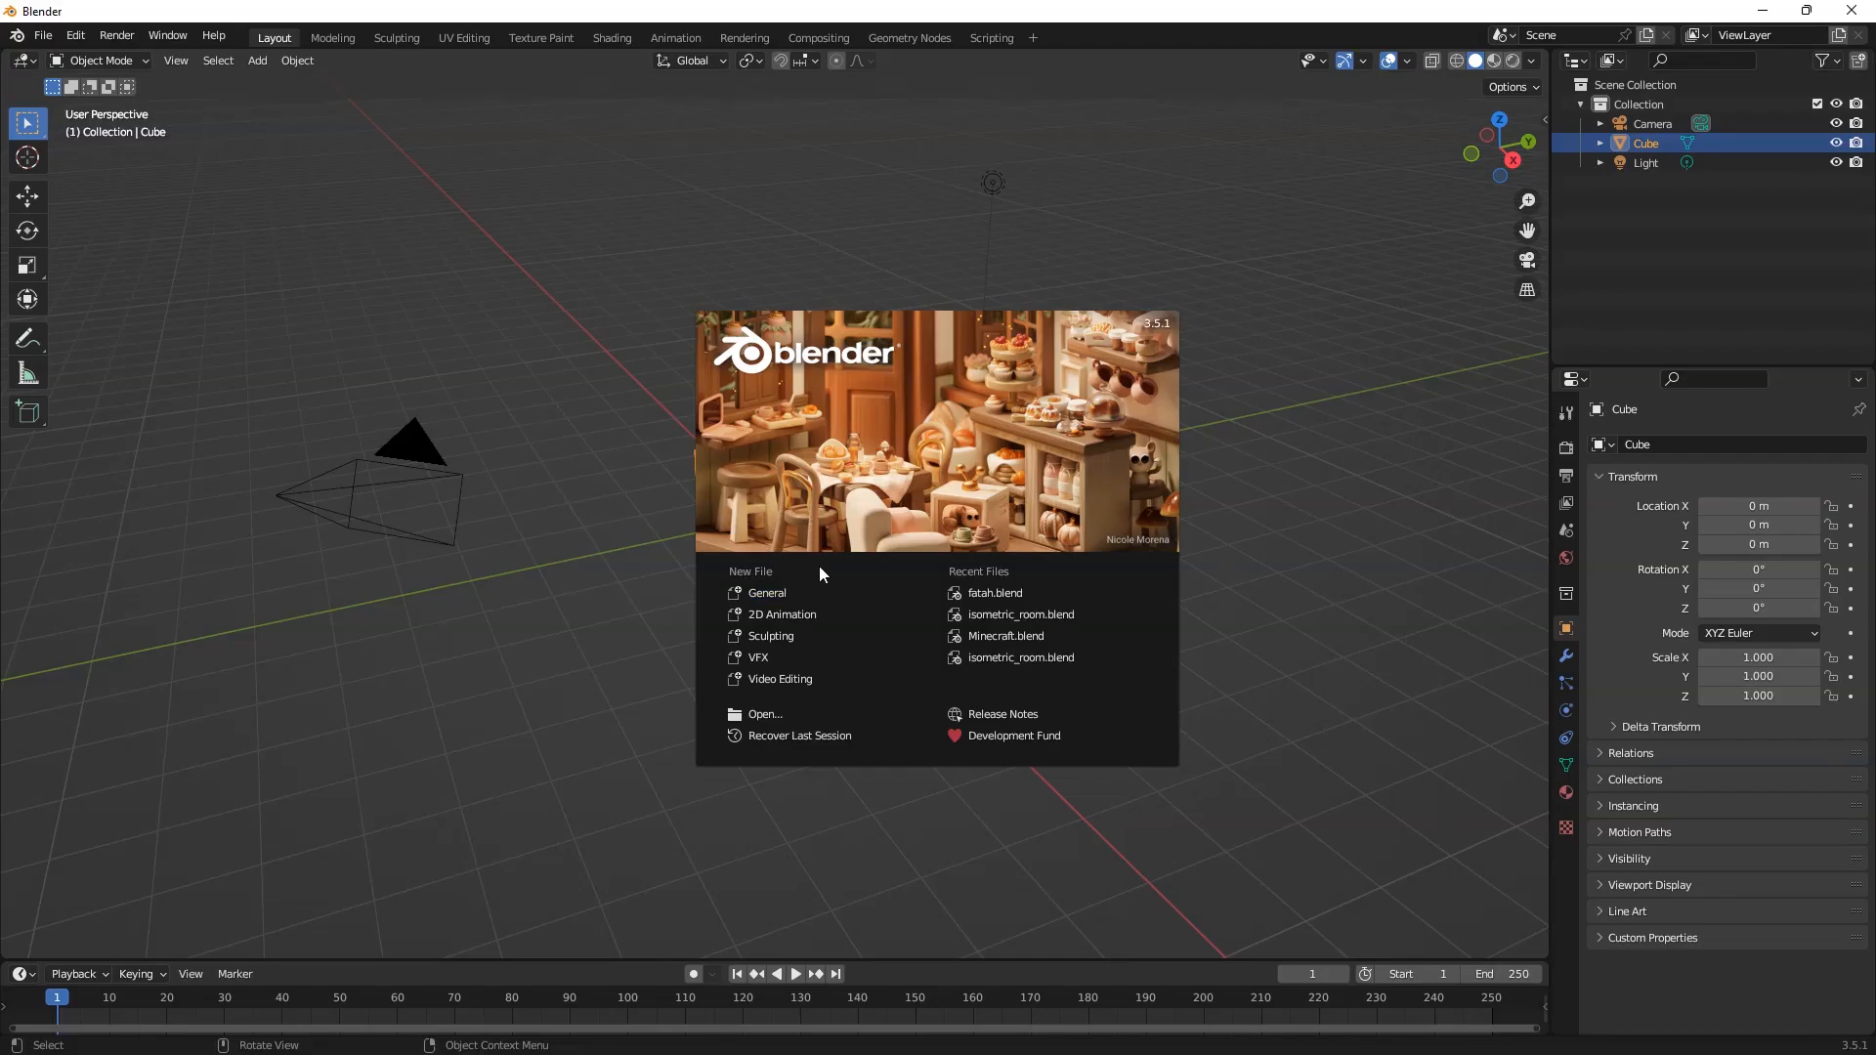
Step: Start a General file and replace it with a new 2D Animation file
left_click(768, 593)
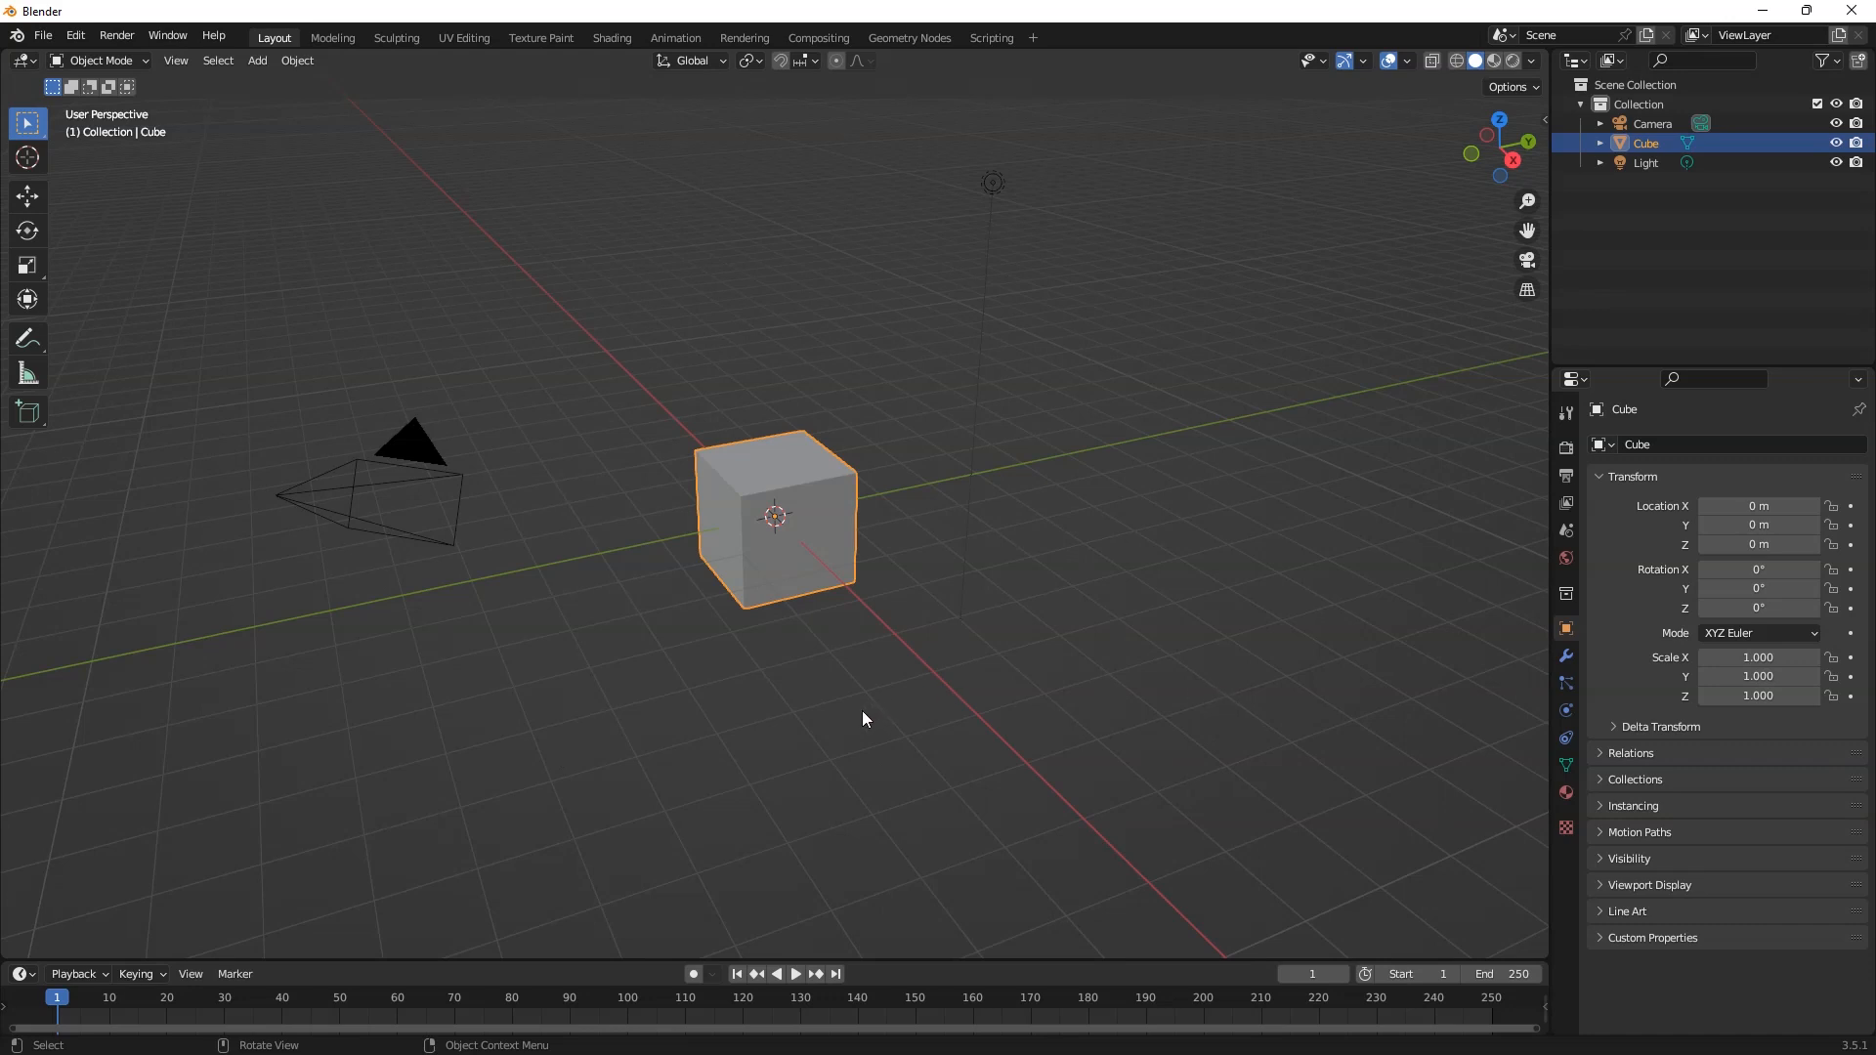
key("ctrl+n")
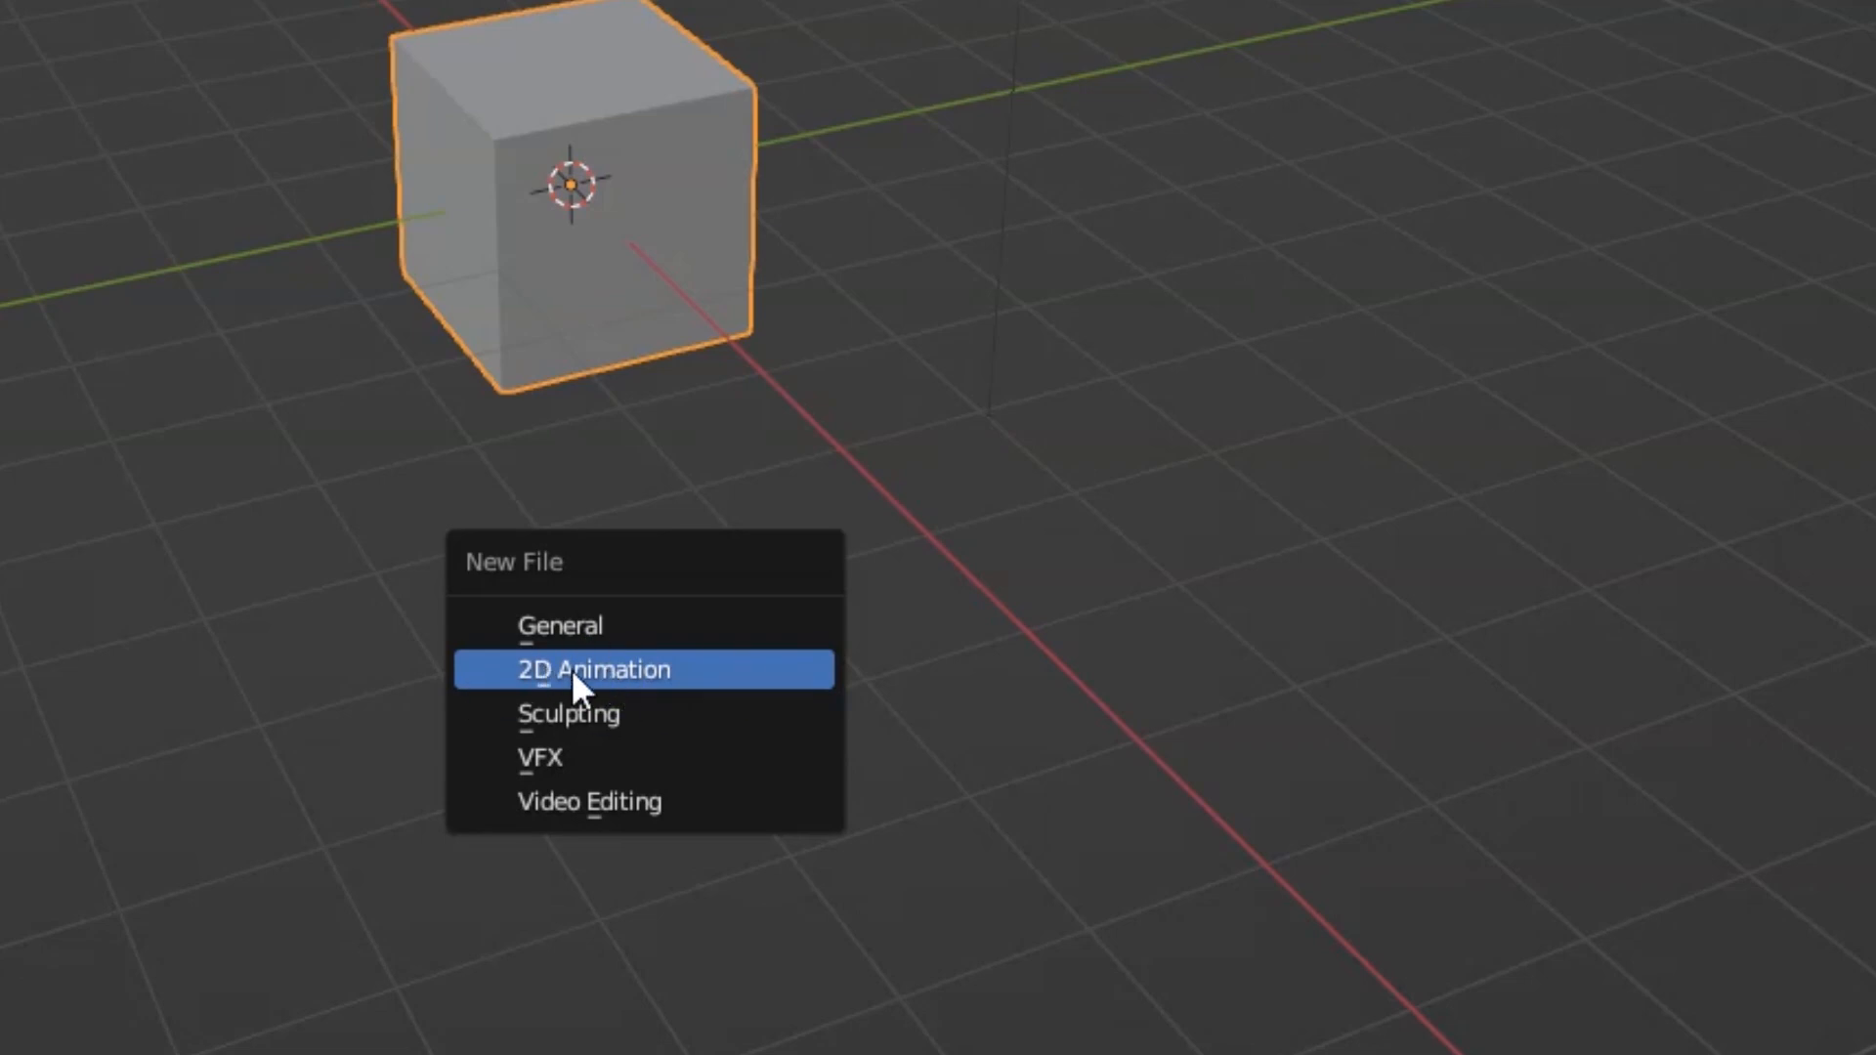
left_click(594, 671)
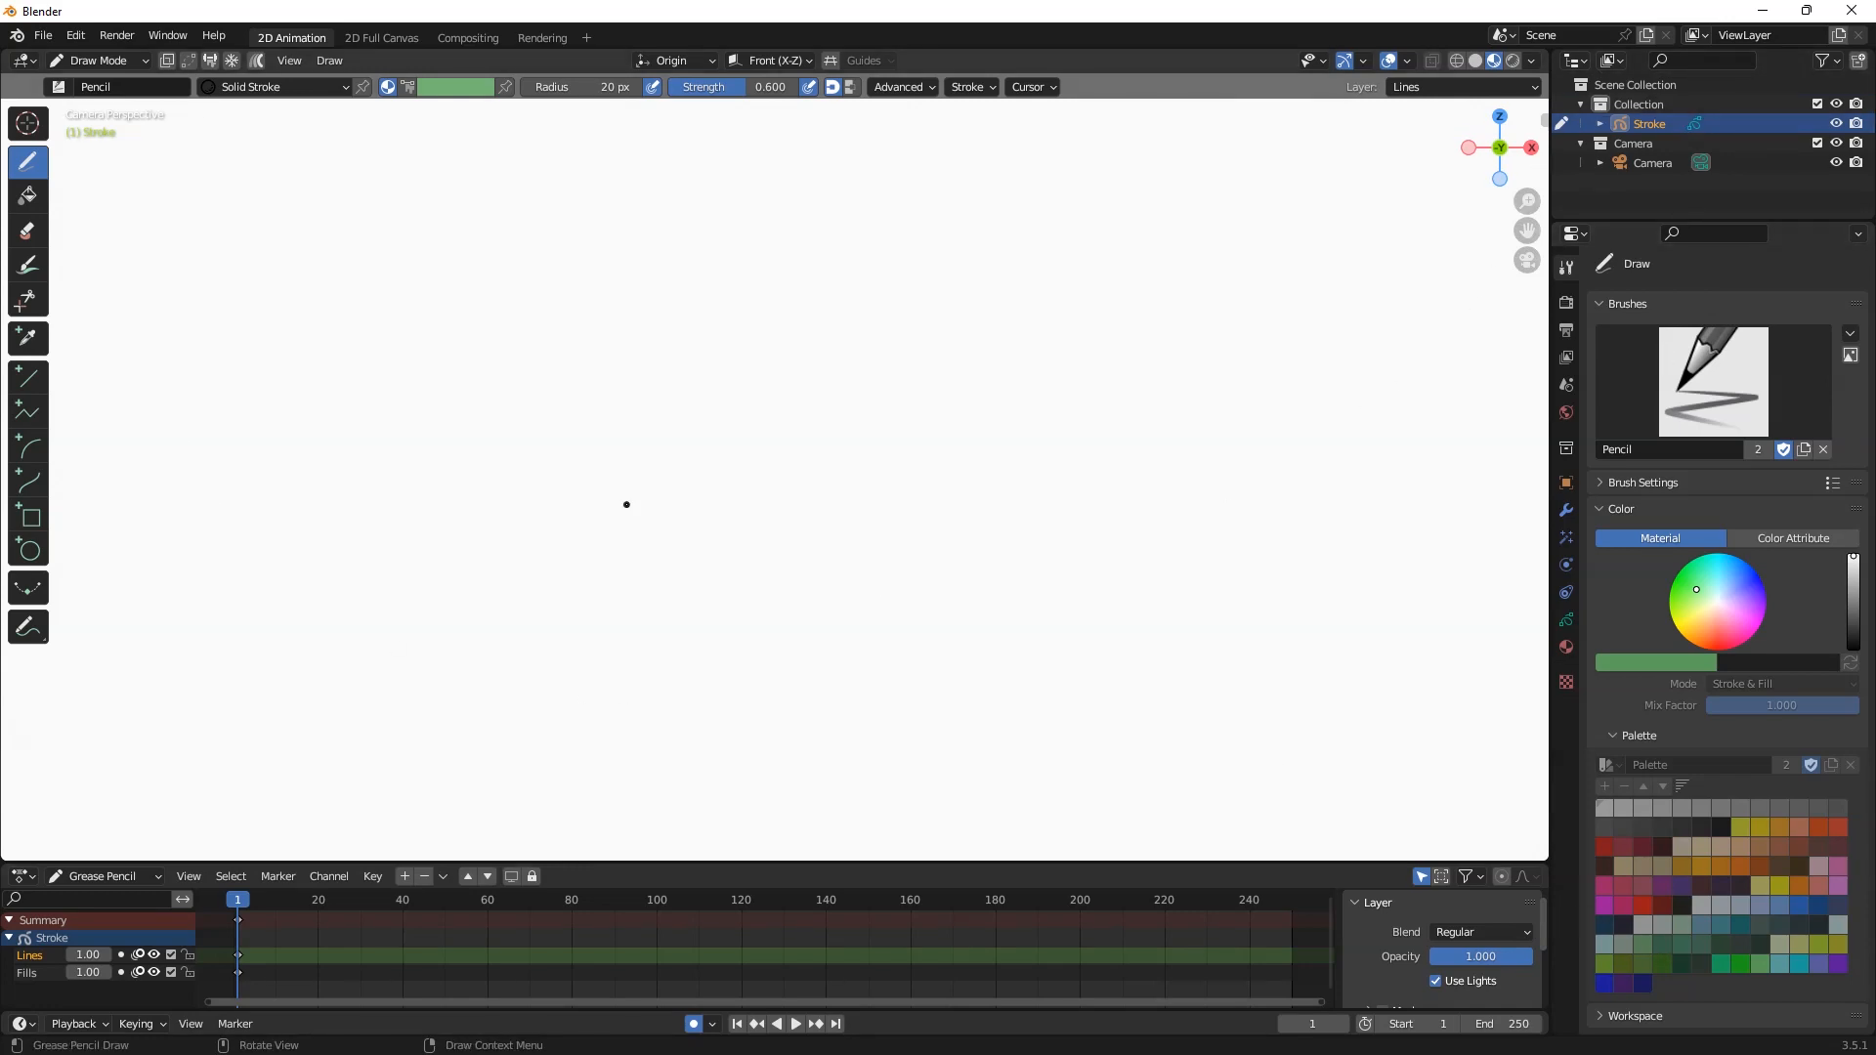
Step: Create a new file from the General template
key("ctrl+n")
left_click(556, 491)
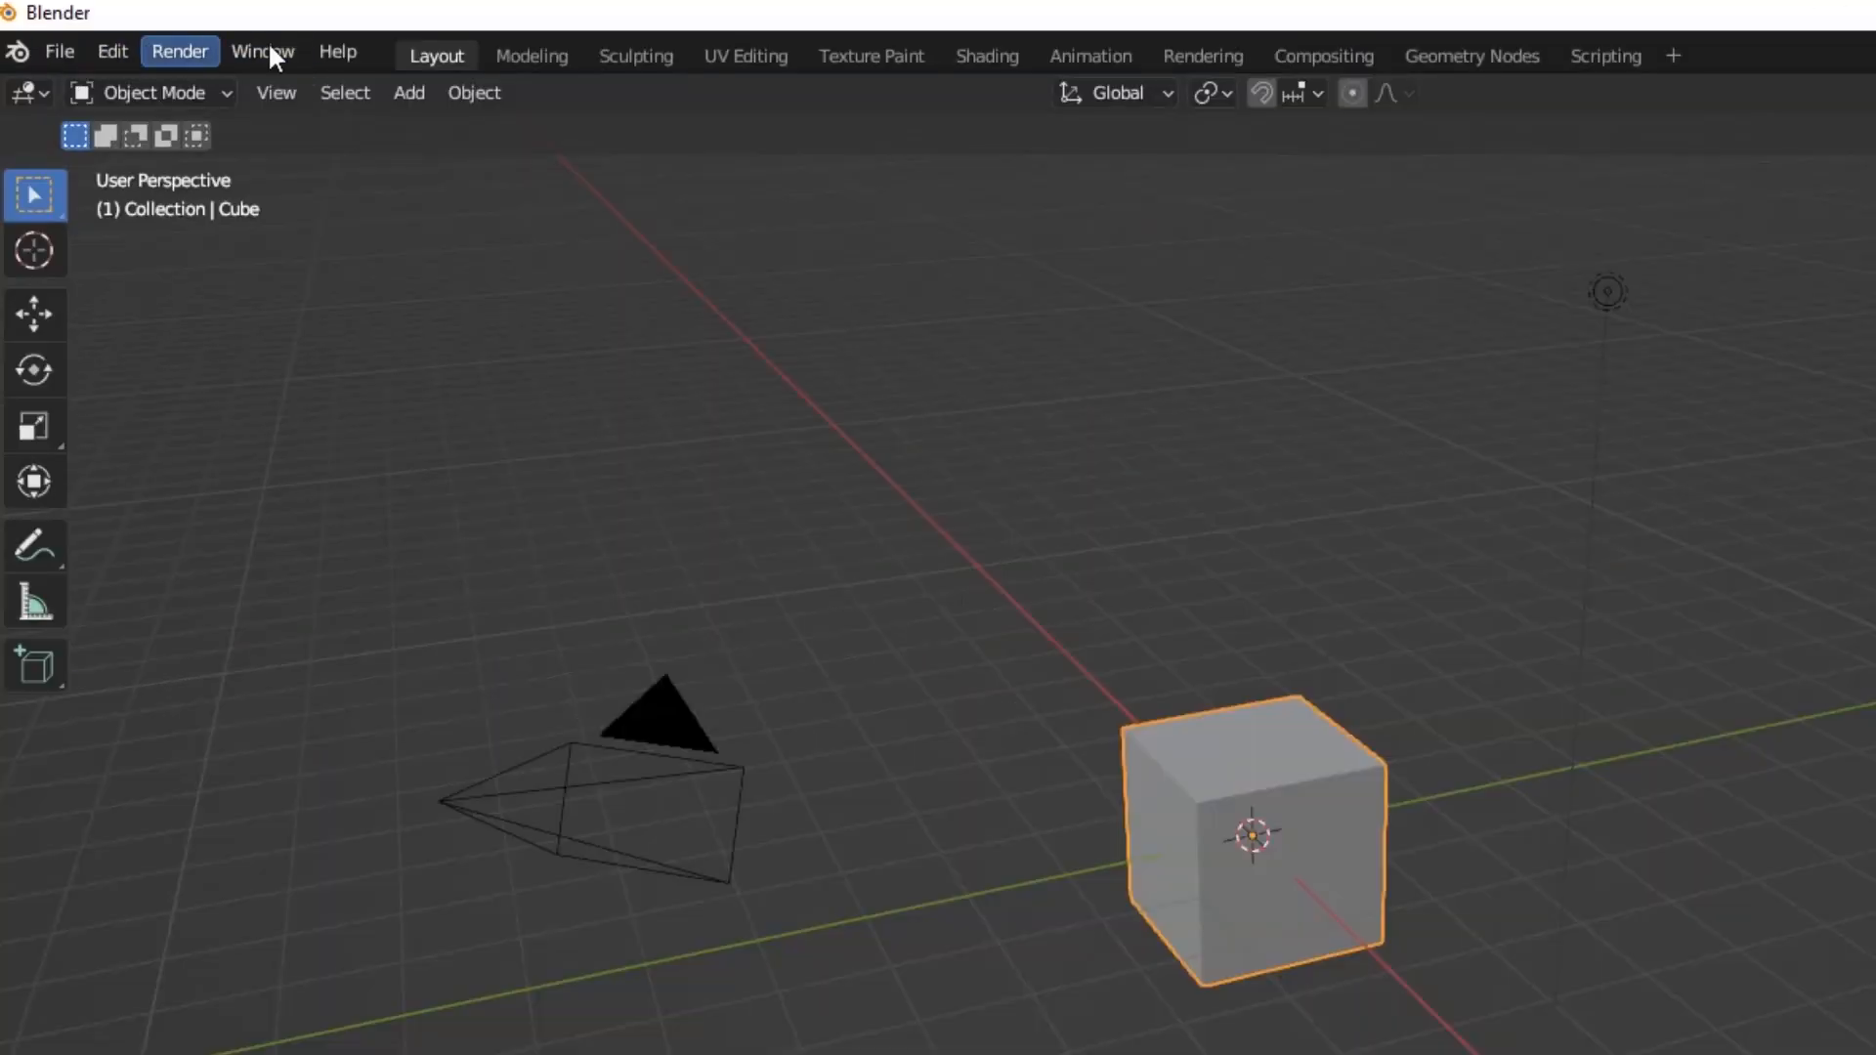
left_click(61, 51)
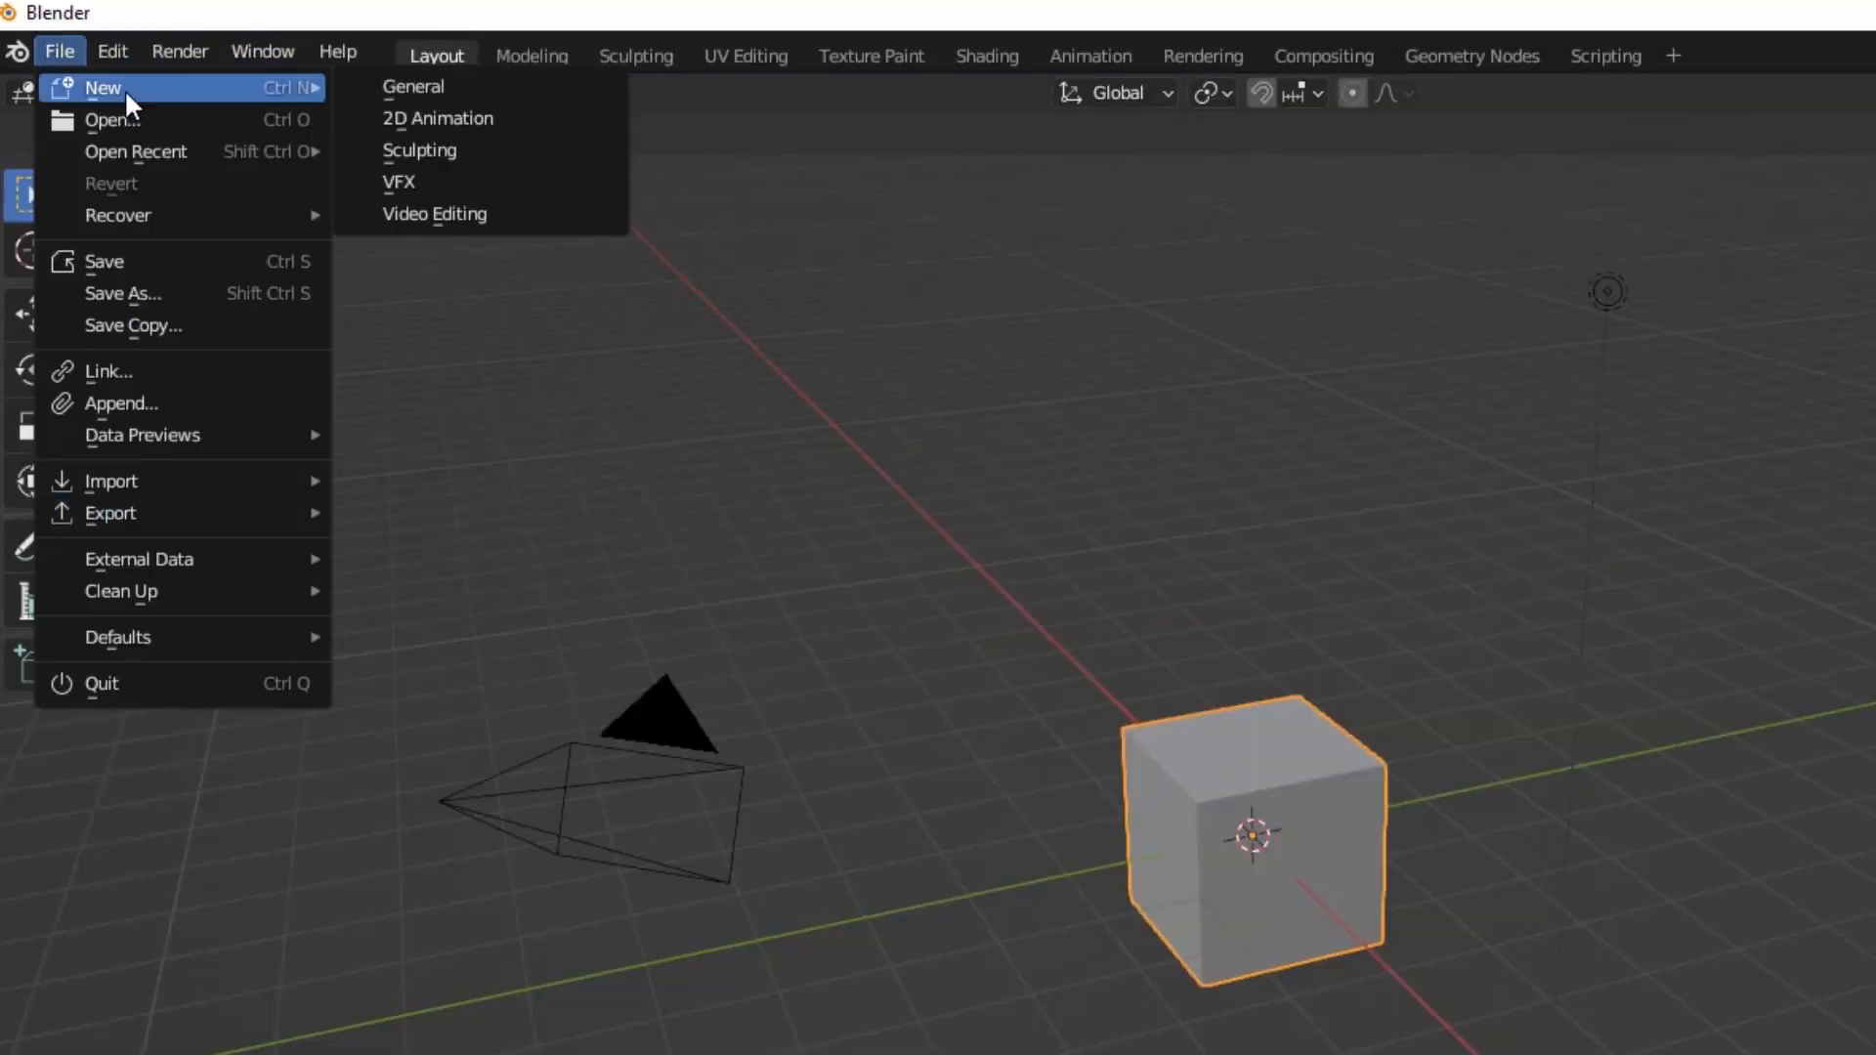
mouse_move(185, 152)
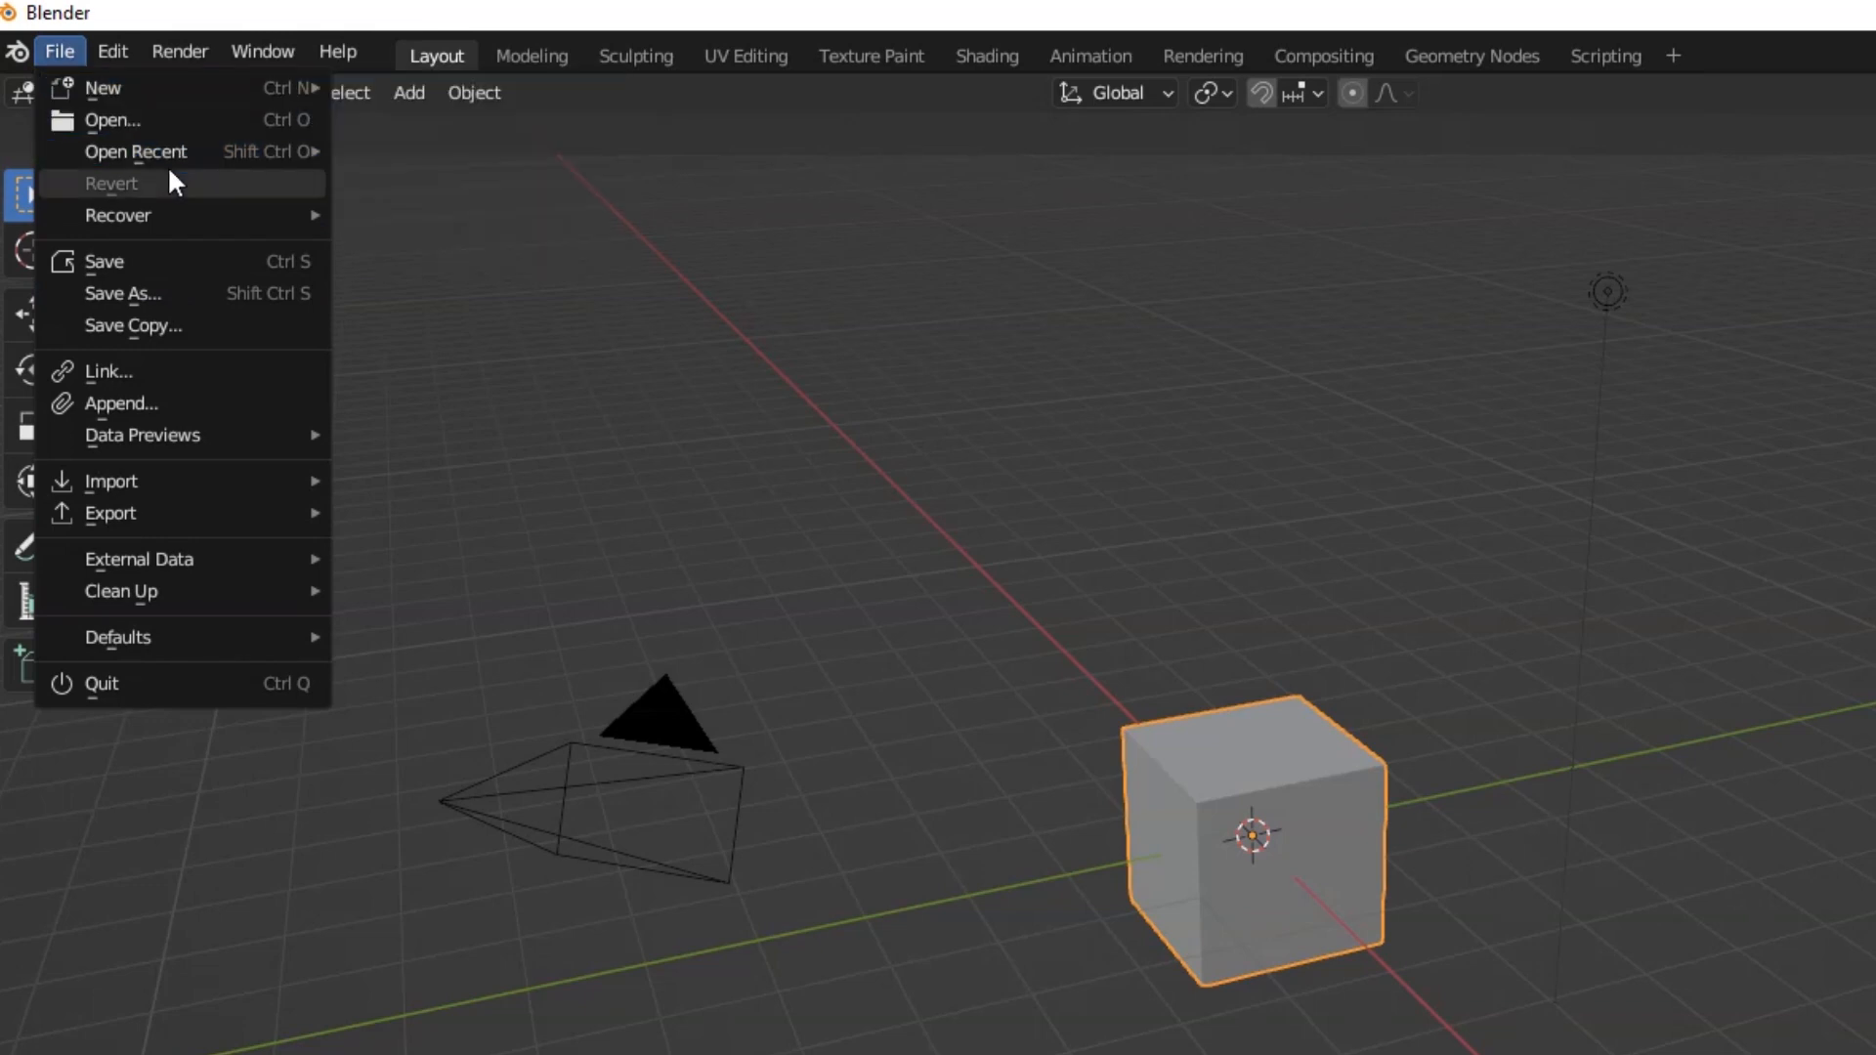
mouse_move(185, 215)
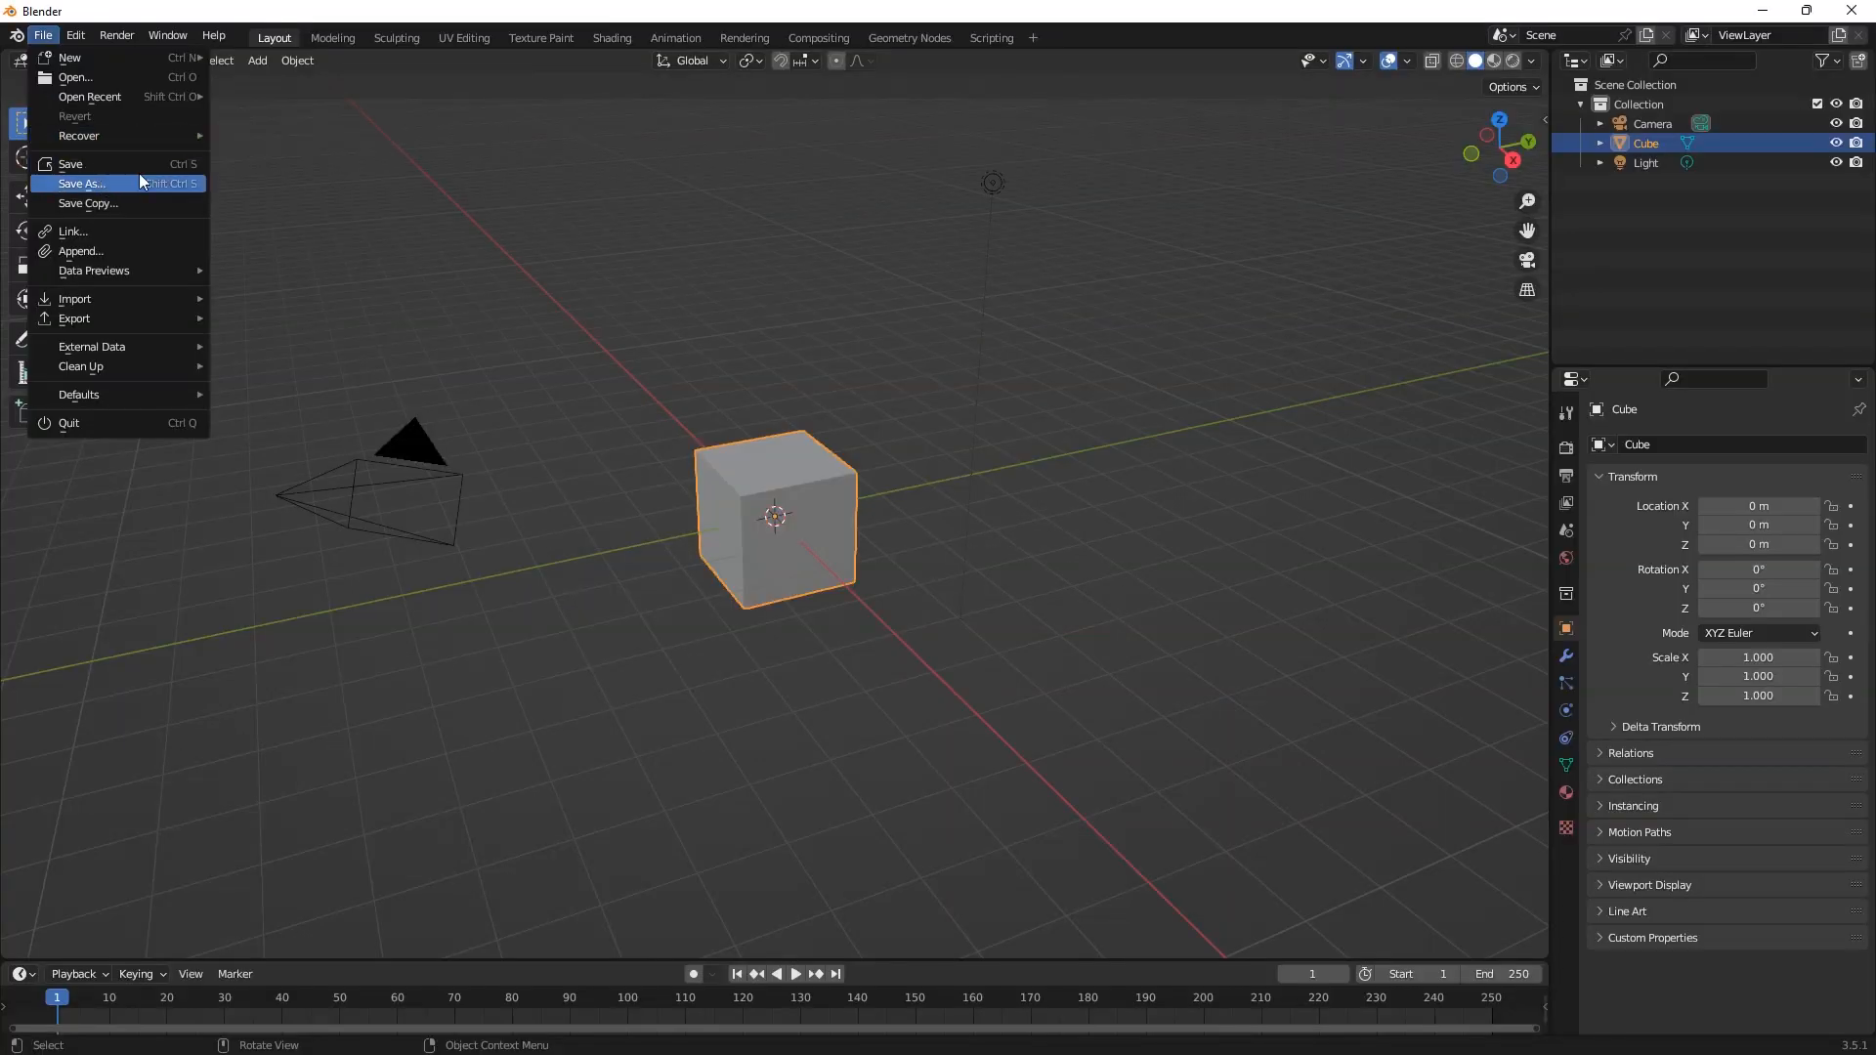
mouse_move(74, 61)
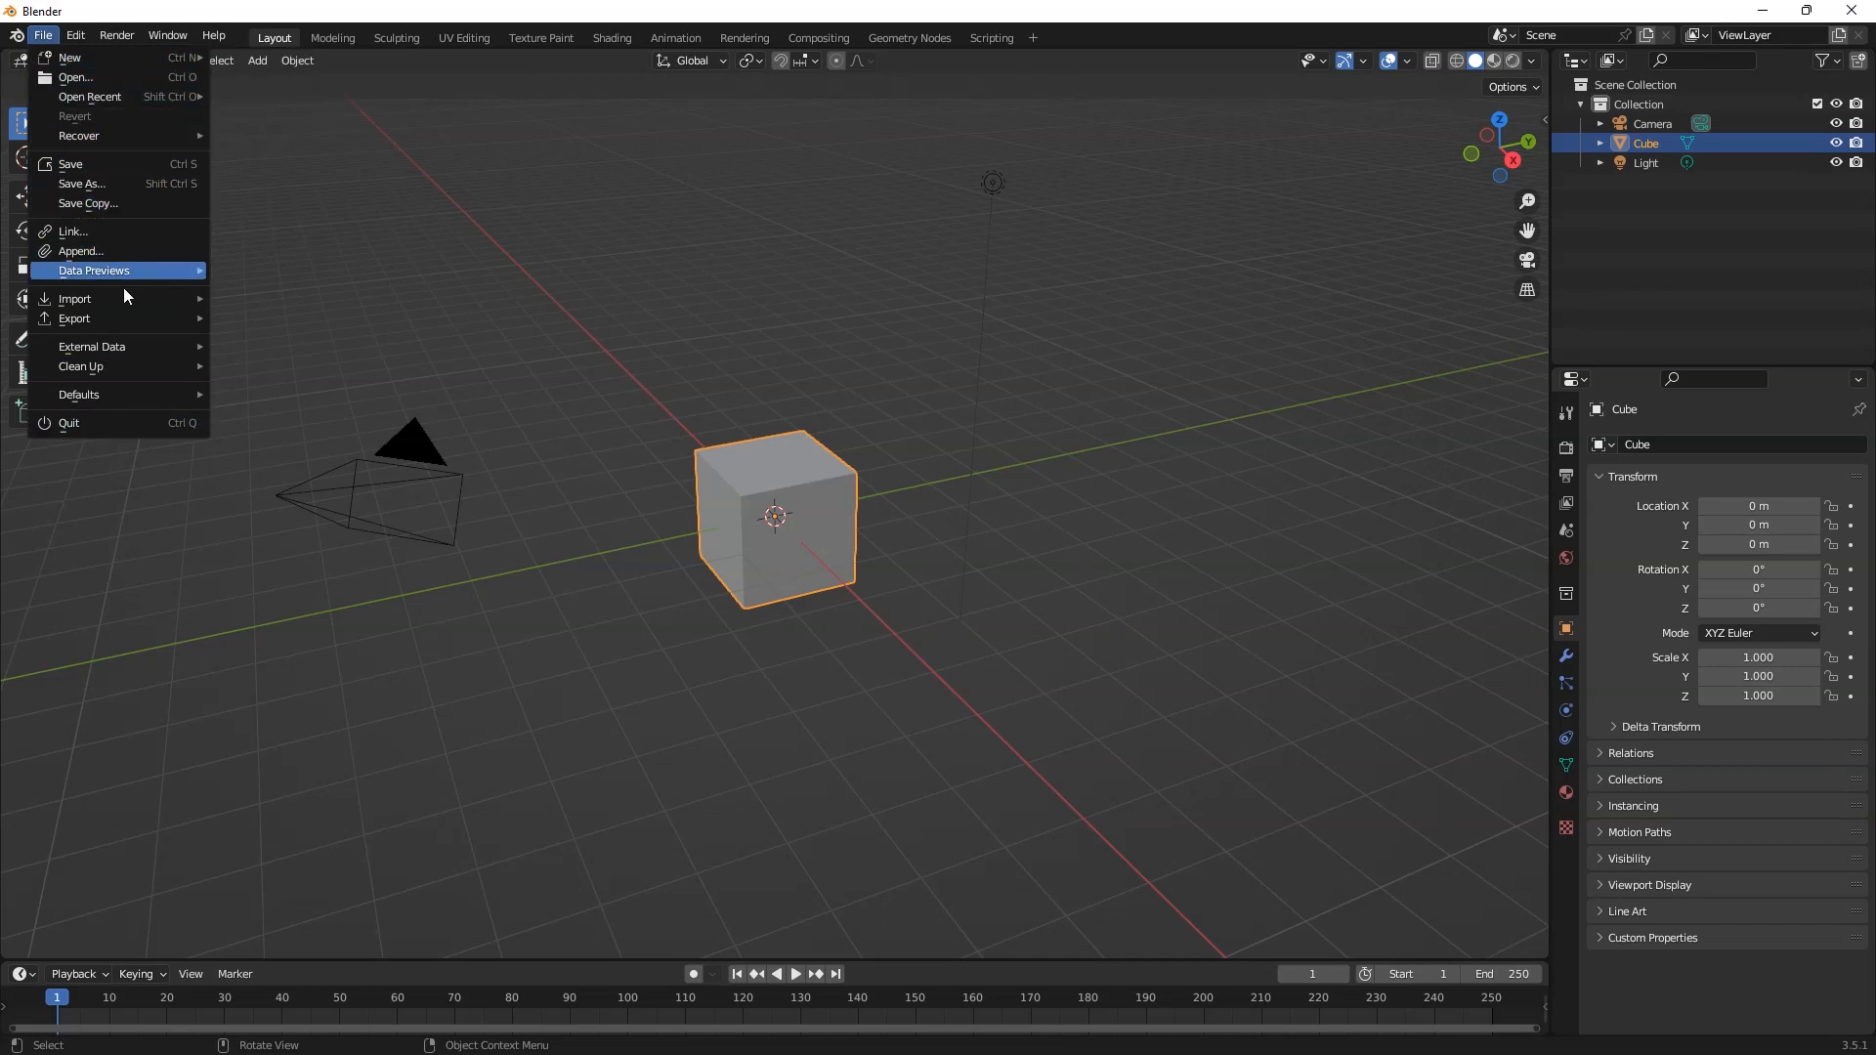
mouse_move(125, 301)
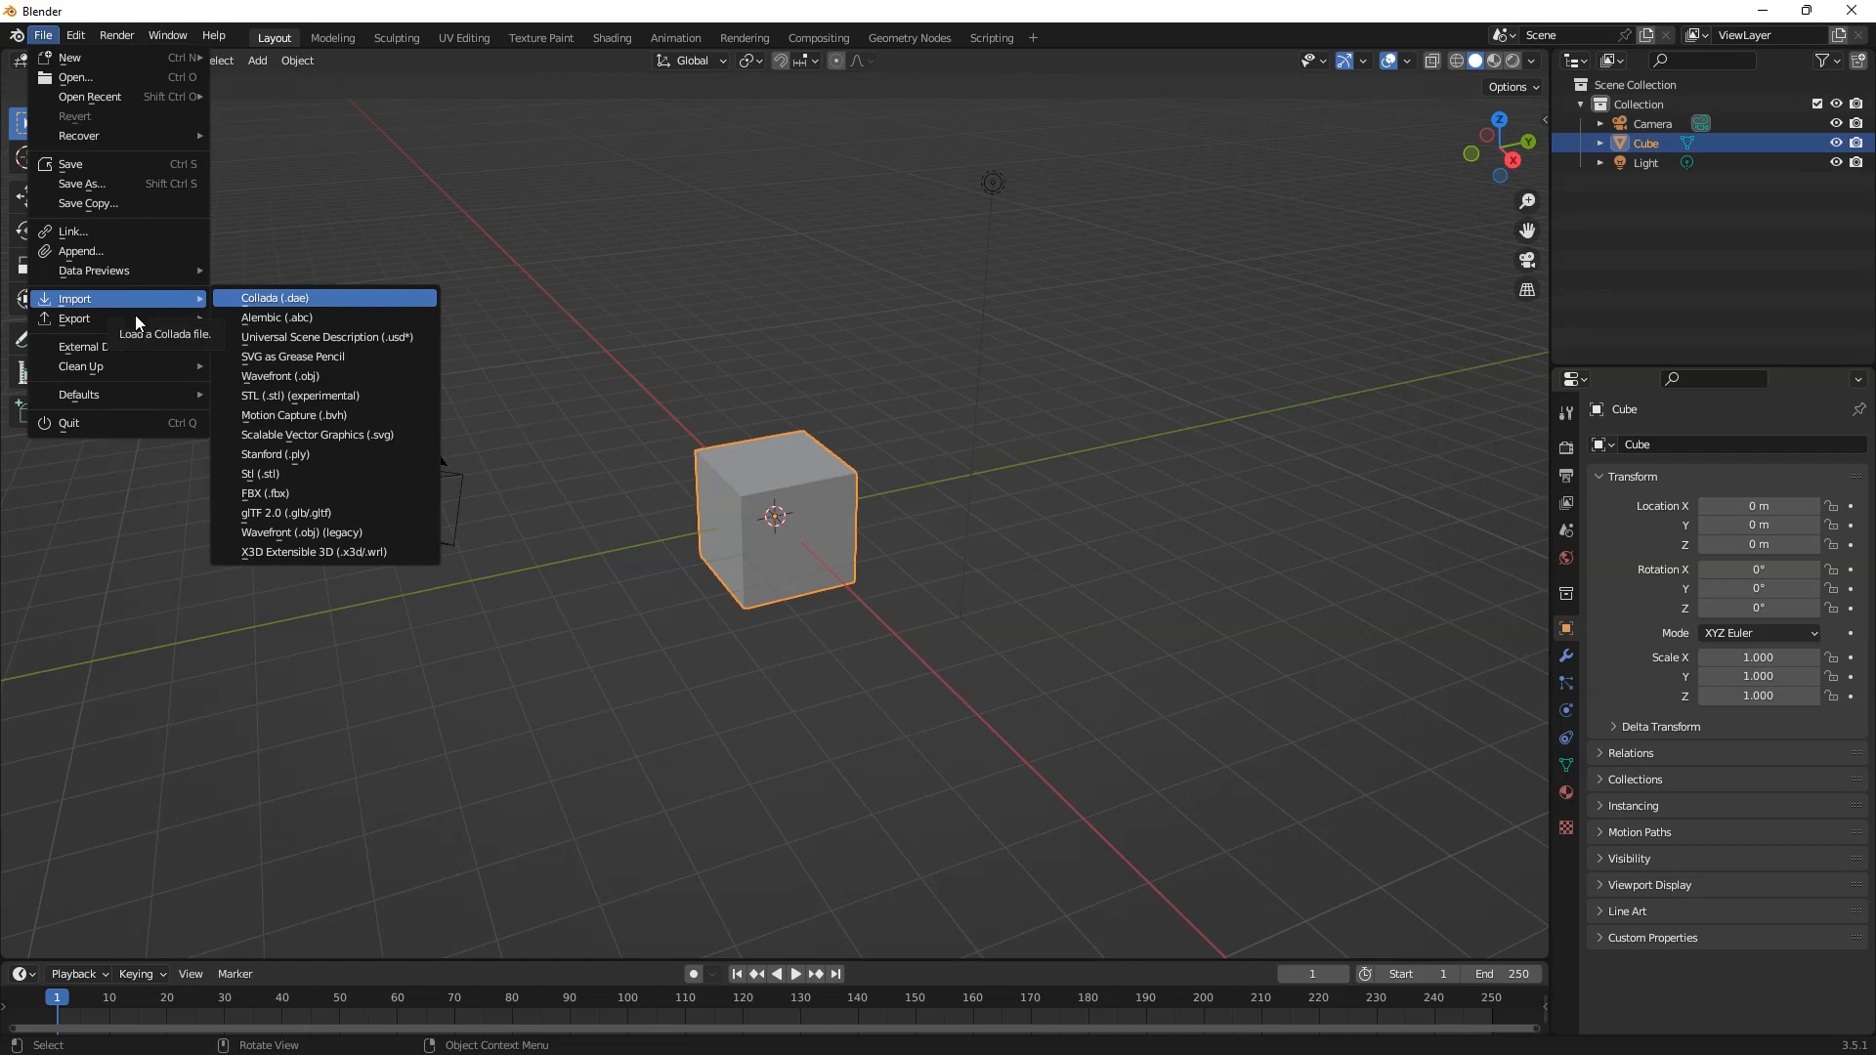
left_click(66, 44)
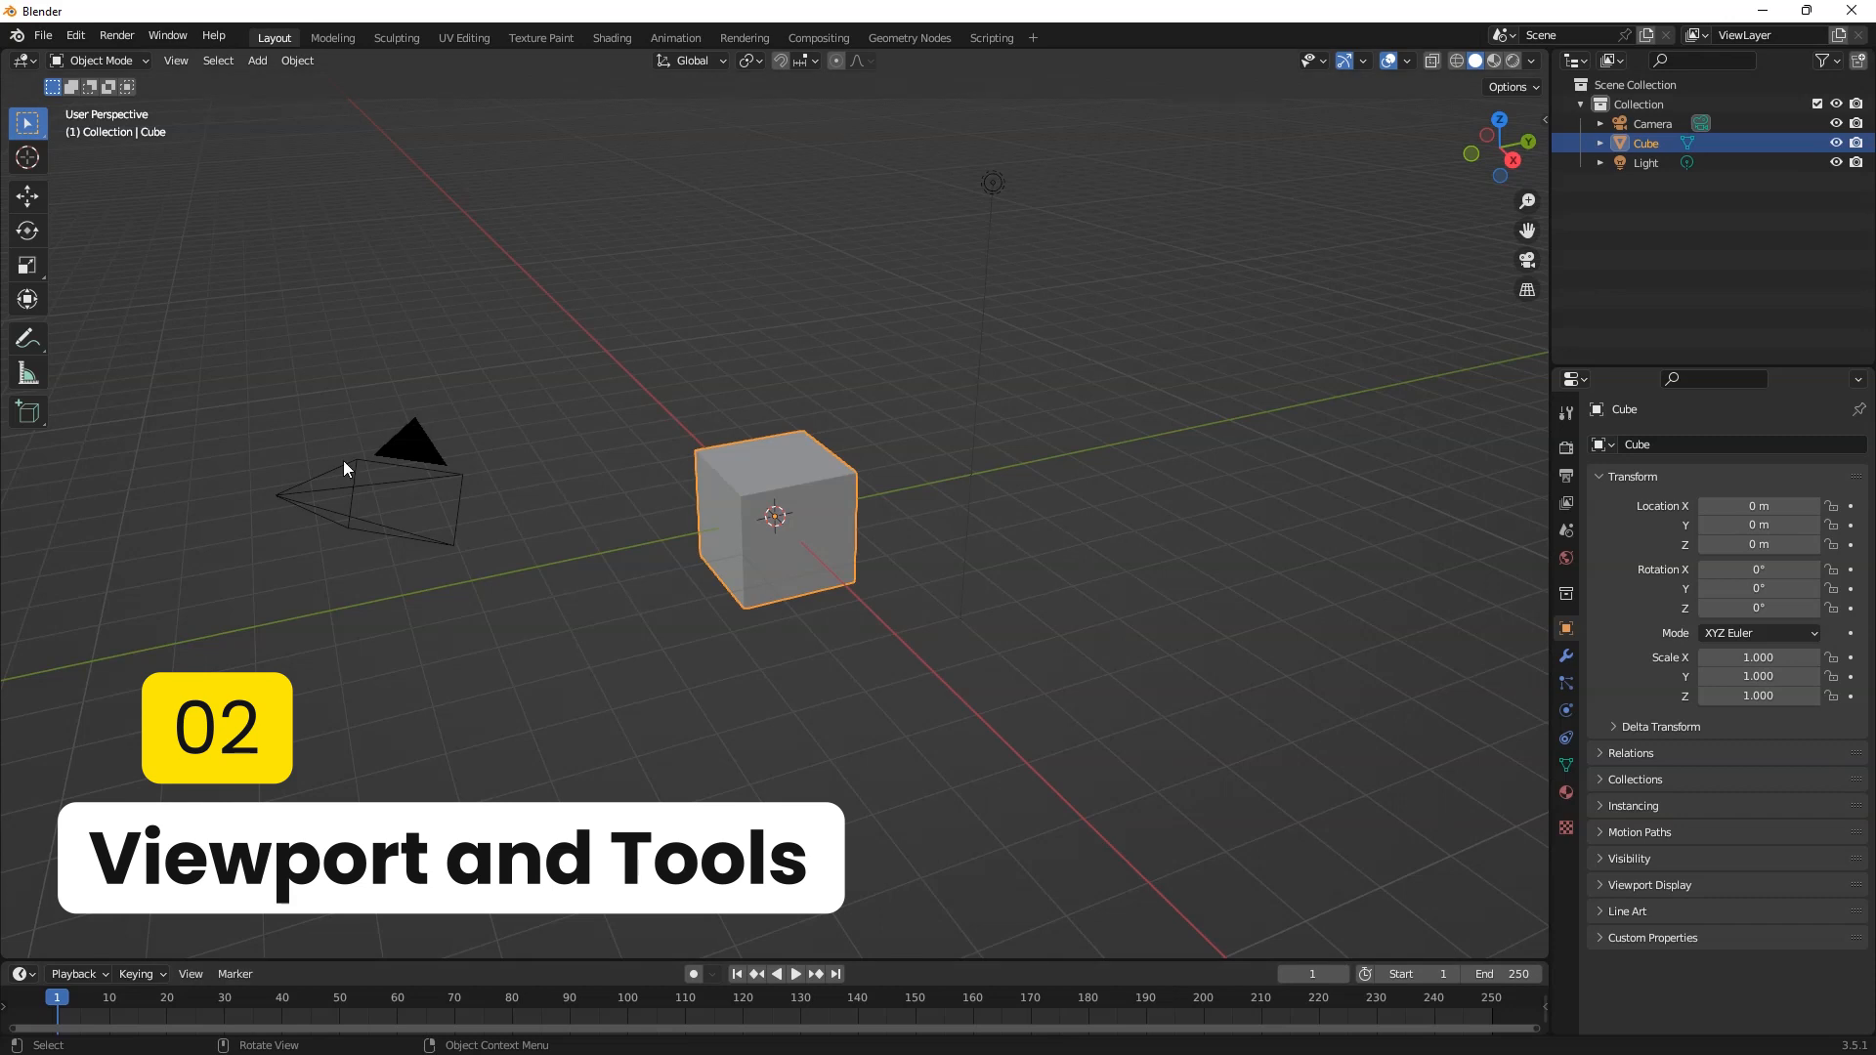
Step: Select the camera, the cube and the light one at a time in the viewport
left_click(408, 451)
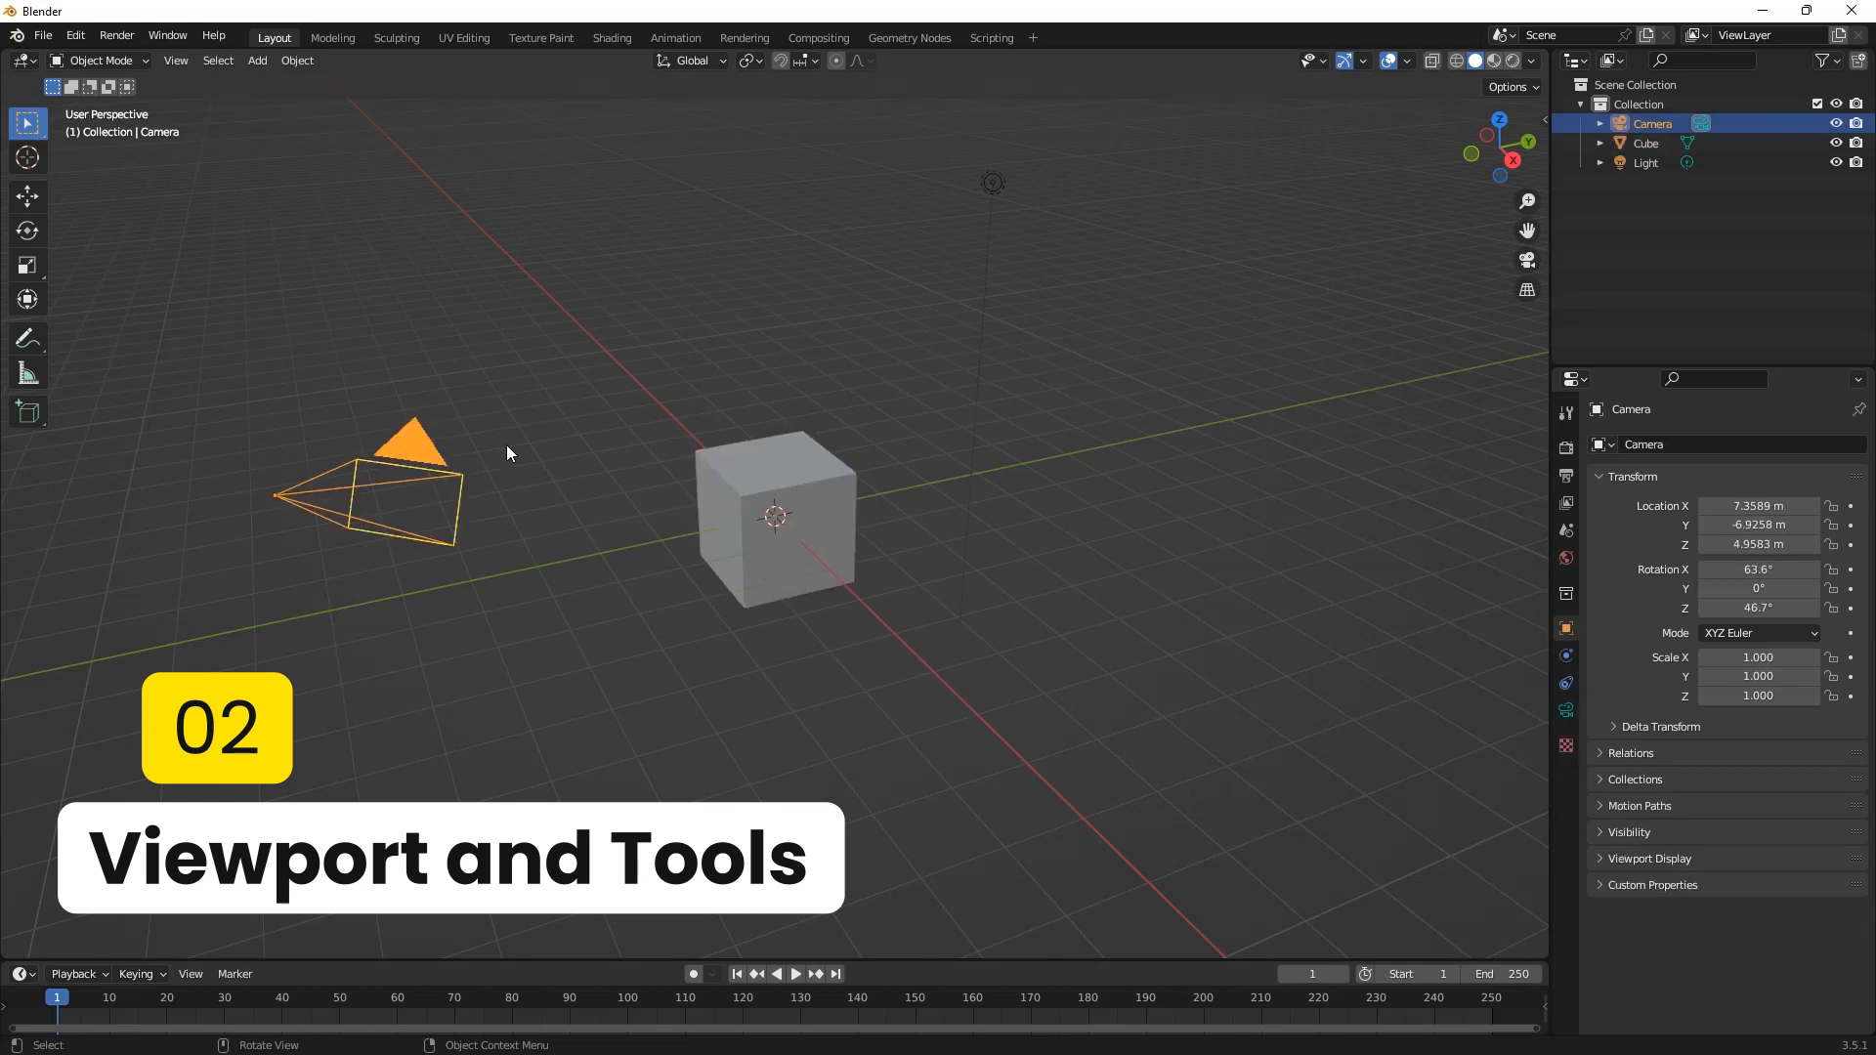
left_click(767, 533)
left_click(993, 184)
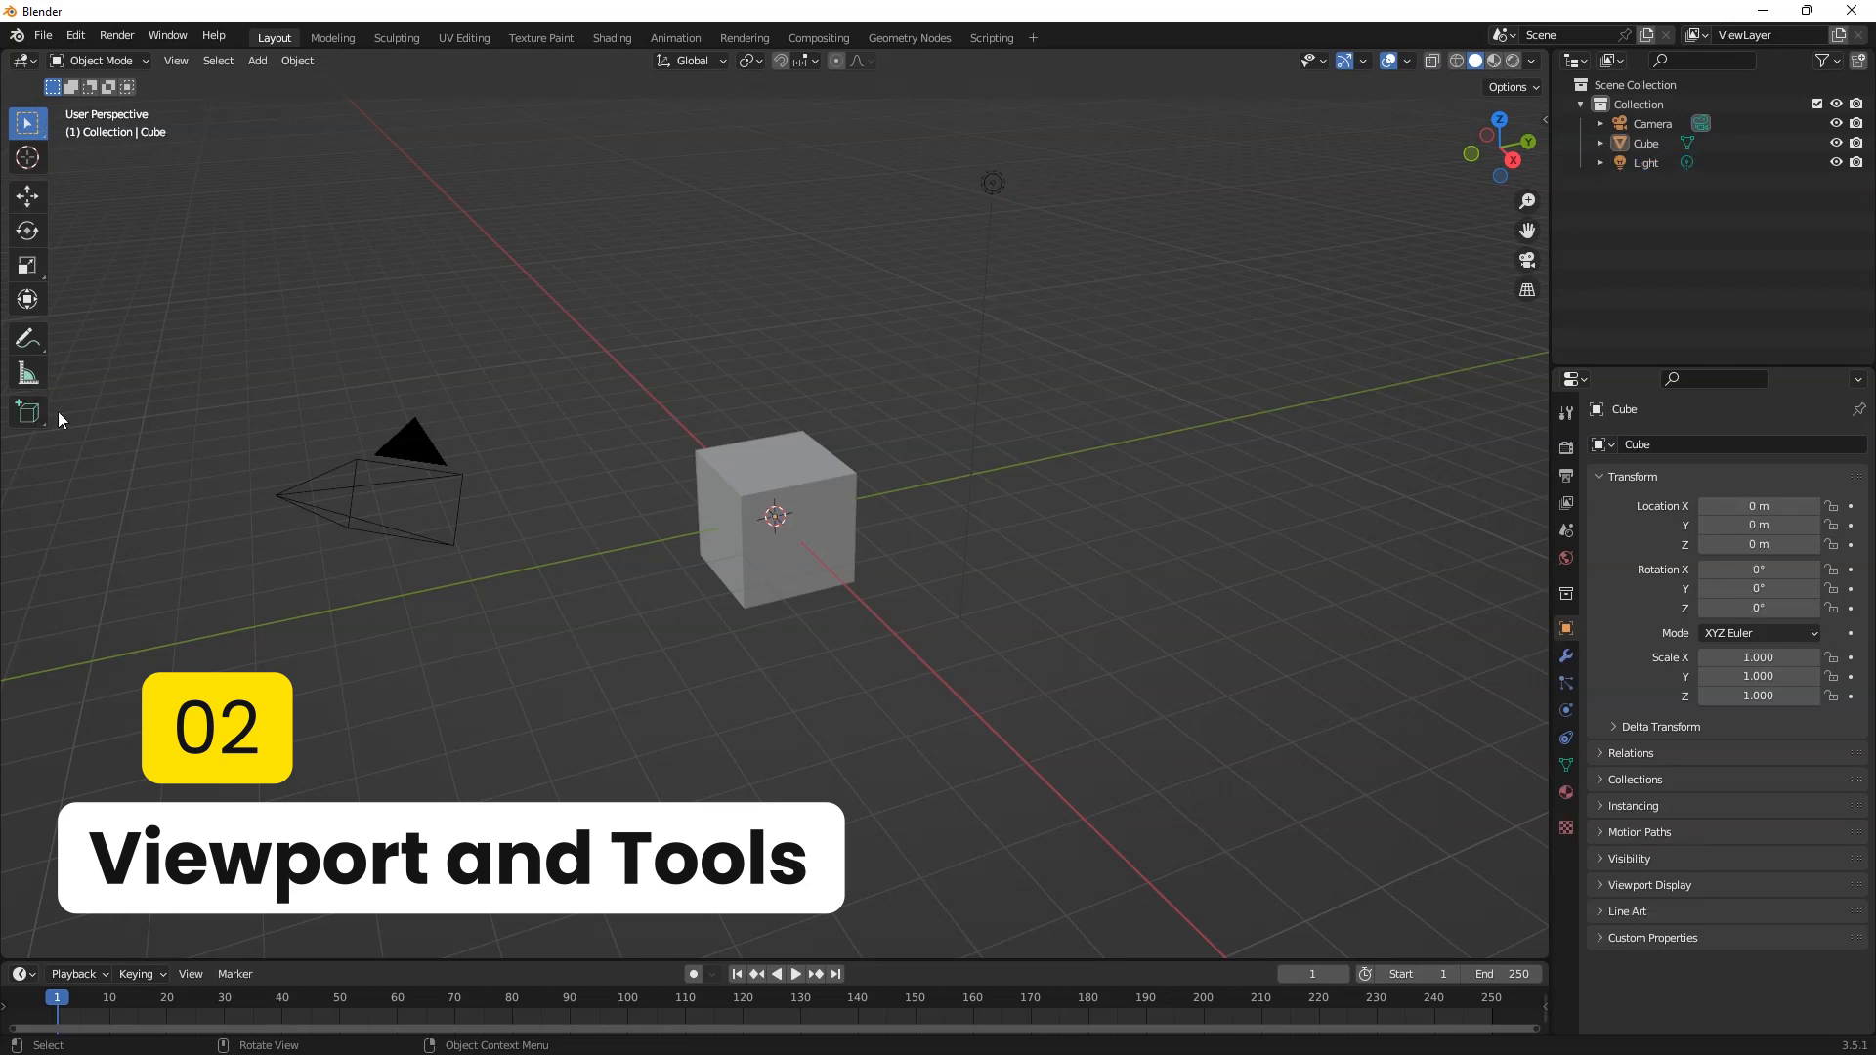
Step: Hide the viewport's toolbar and show it again
key("t")
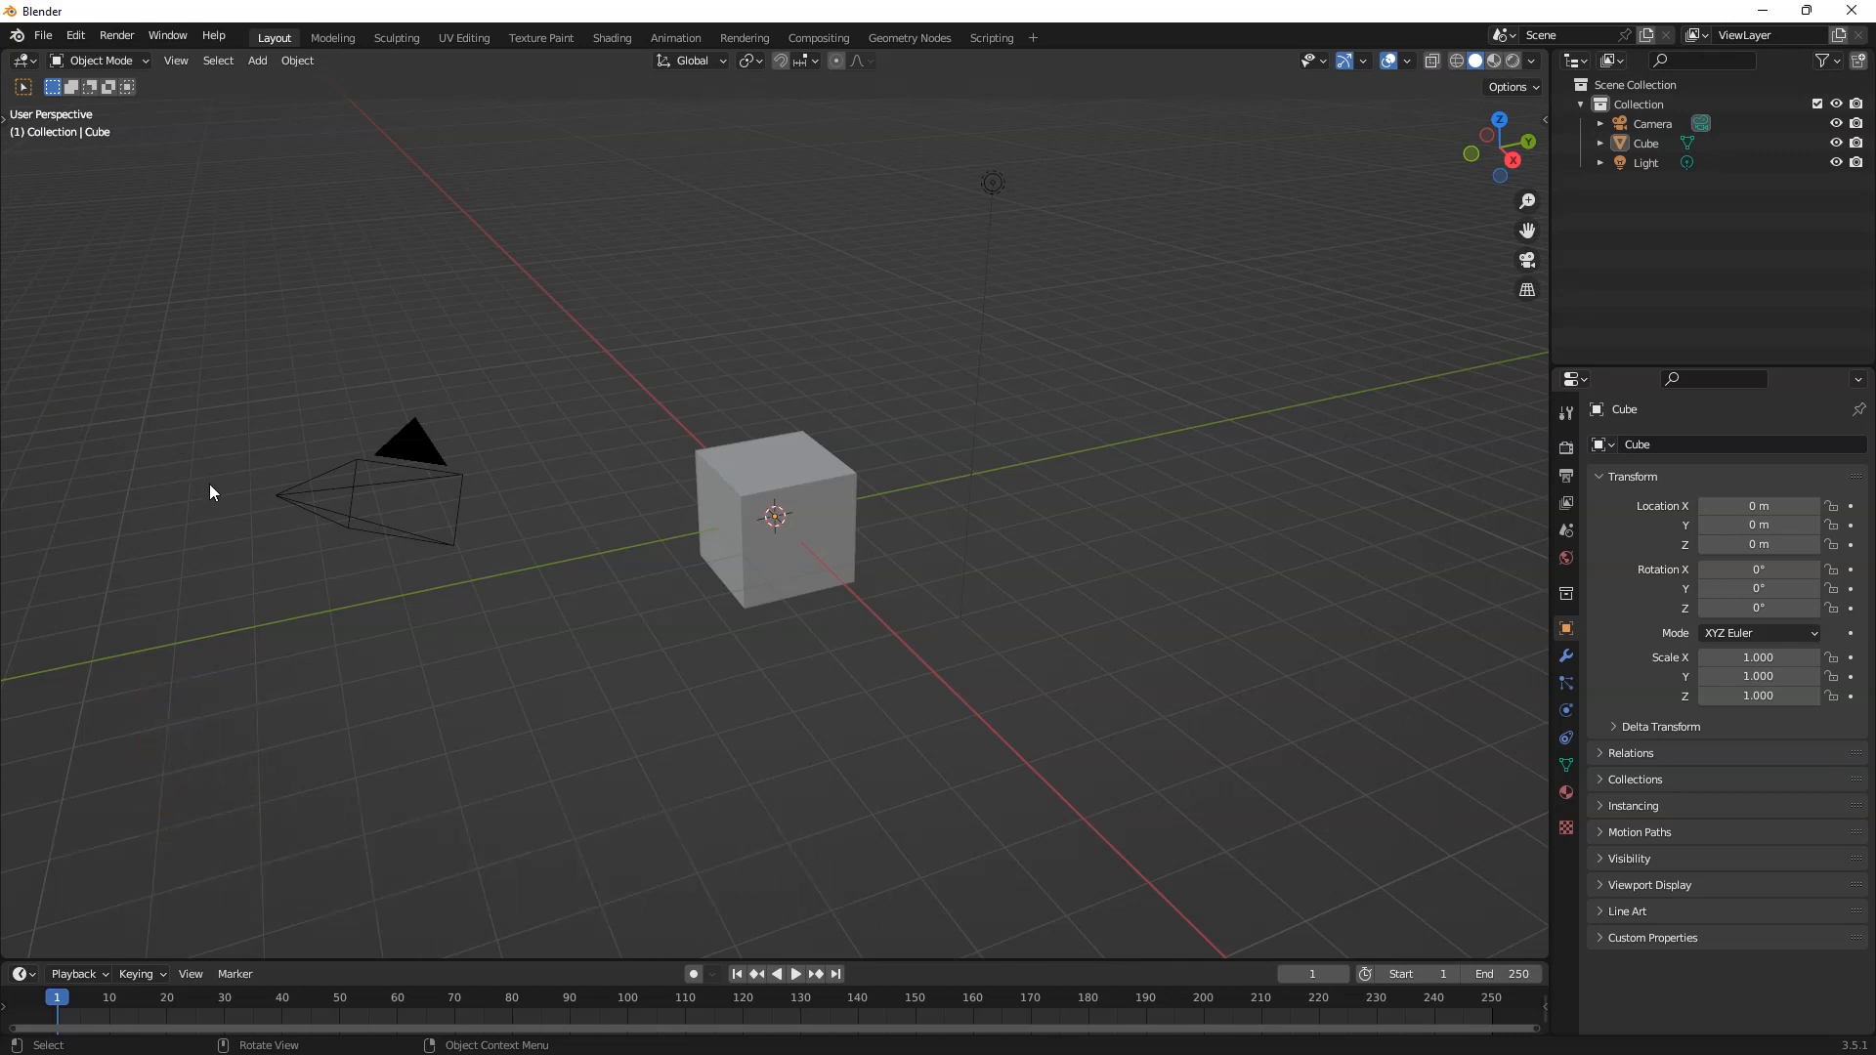
key("t")
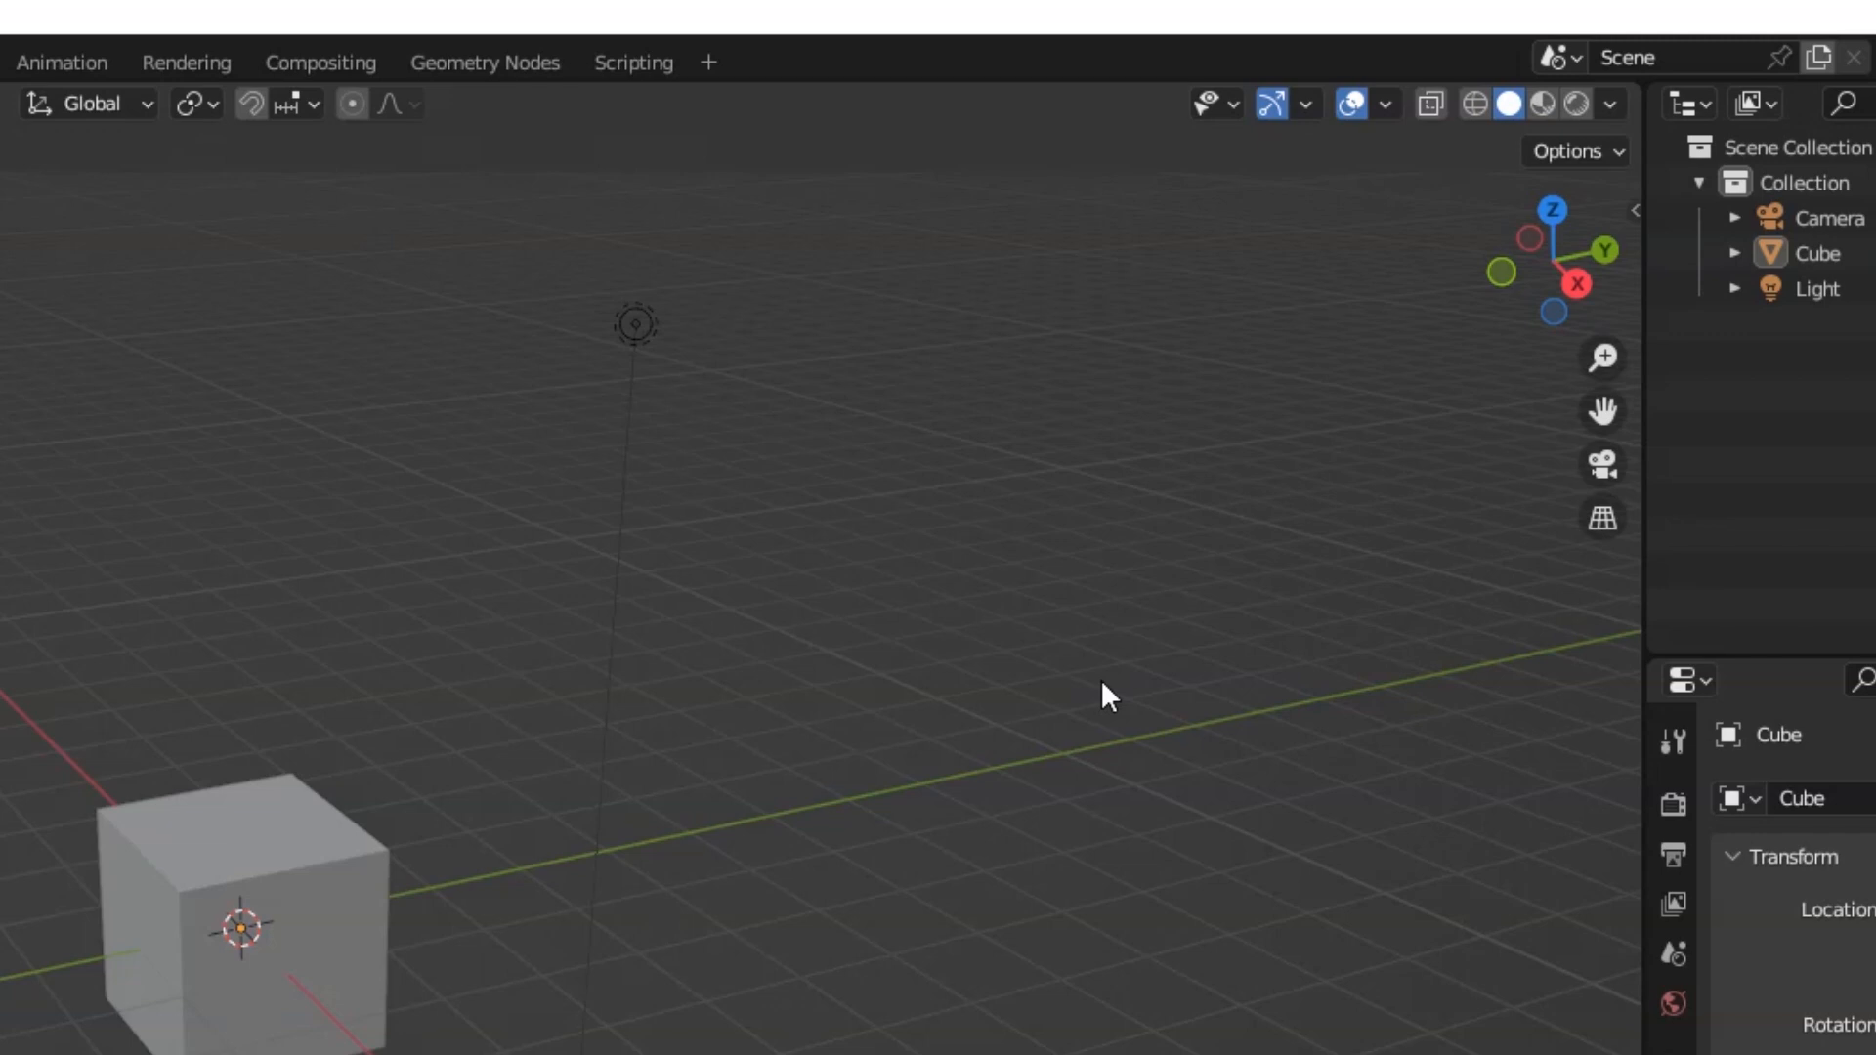
Step: Show the viewport sidebar and move the cube to X -1.35 m and Y -0.32 m
key("n")
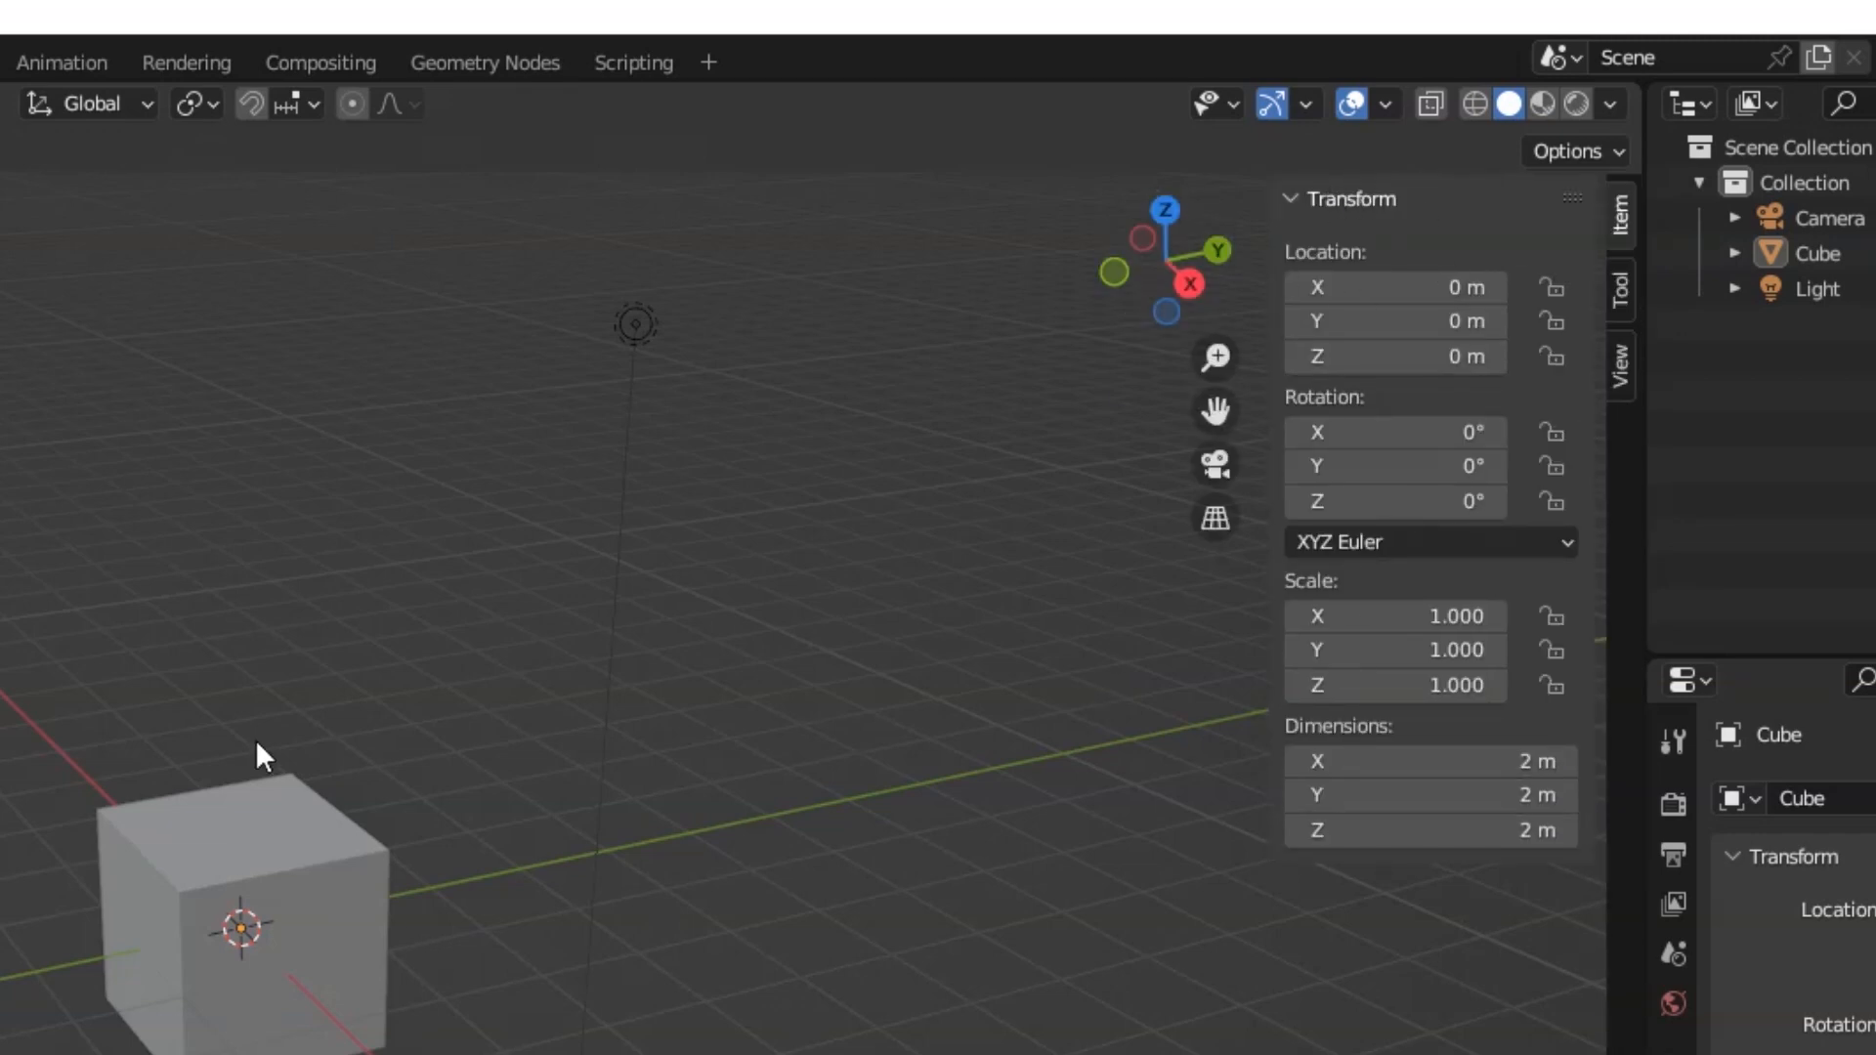
left_click(237, 855)
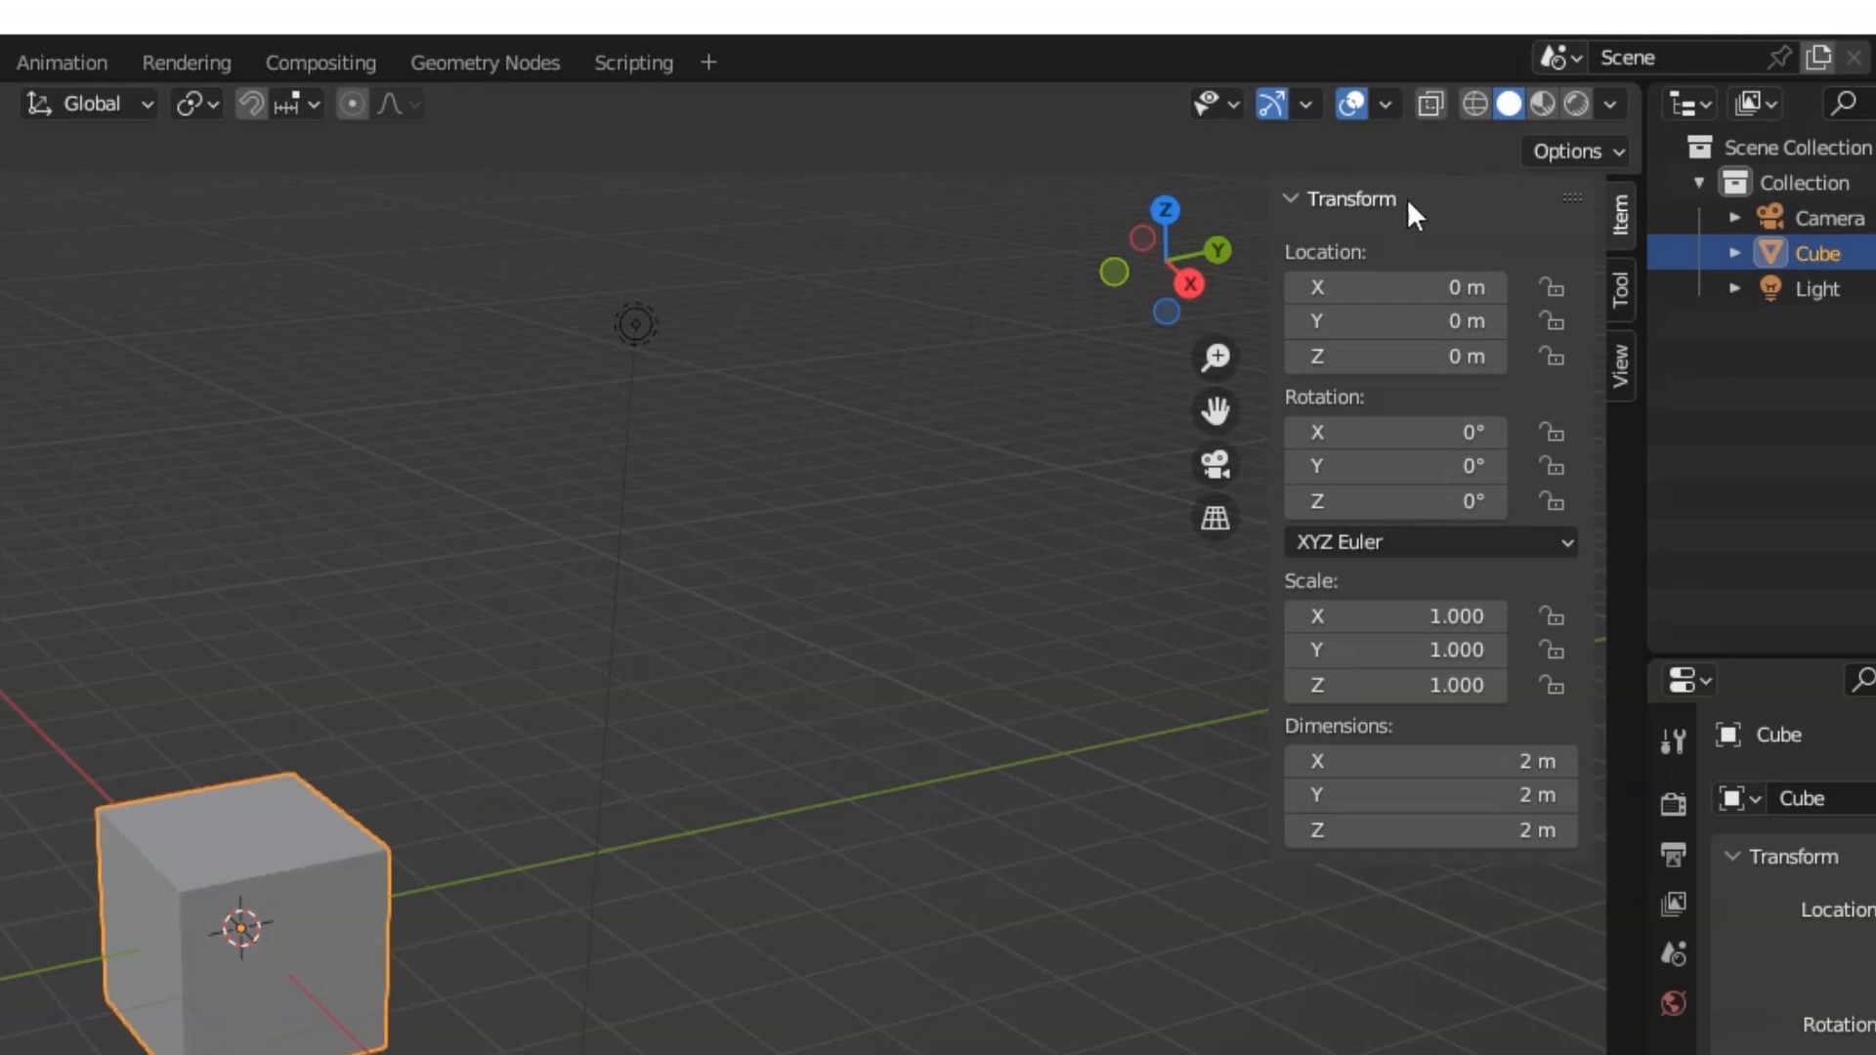
left_click_drag(1367, 287, 1275, 288)
left_click_drag(1364, 330, 1353, 323)
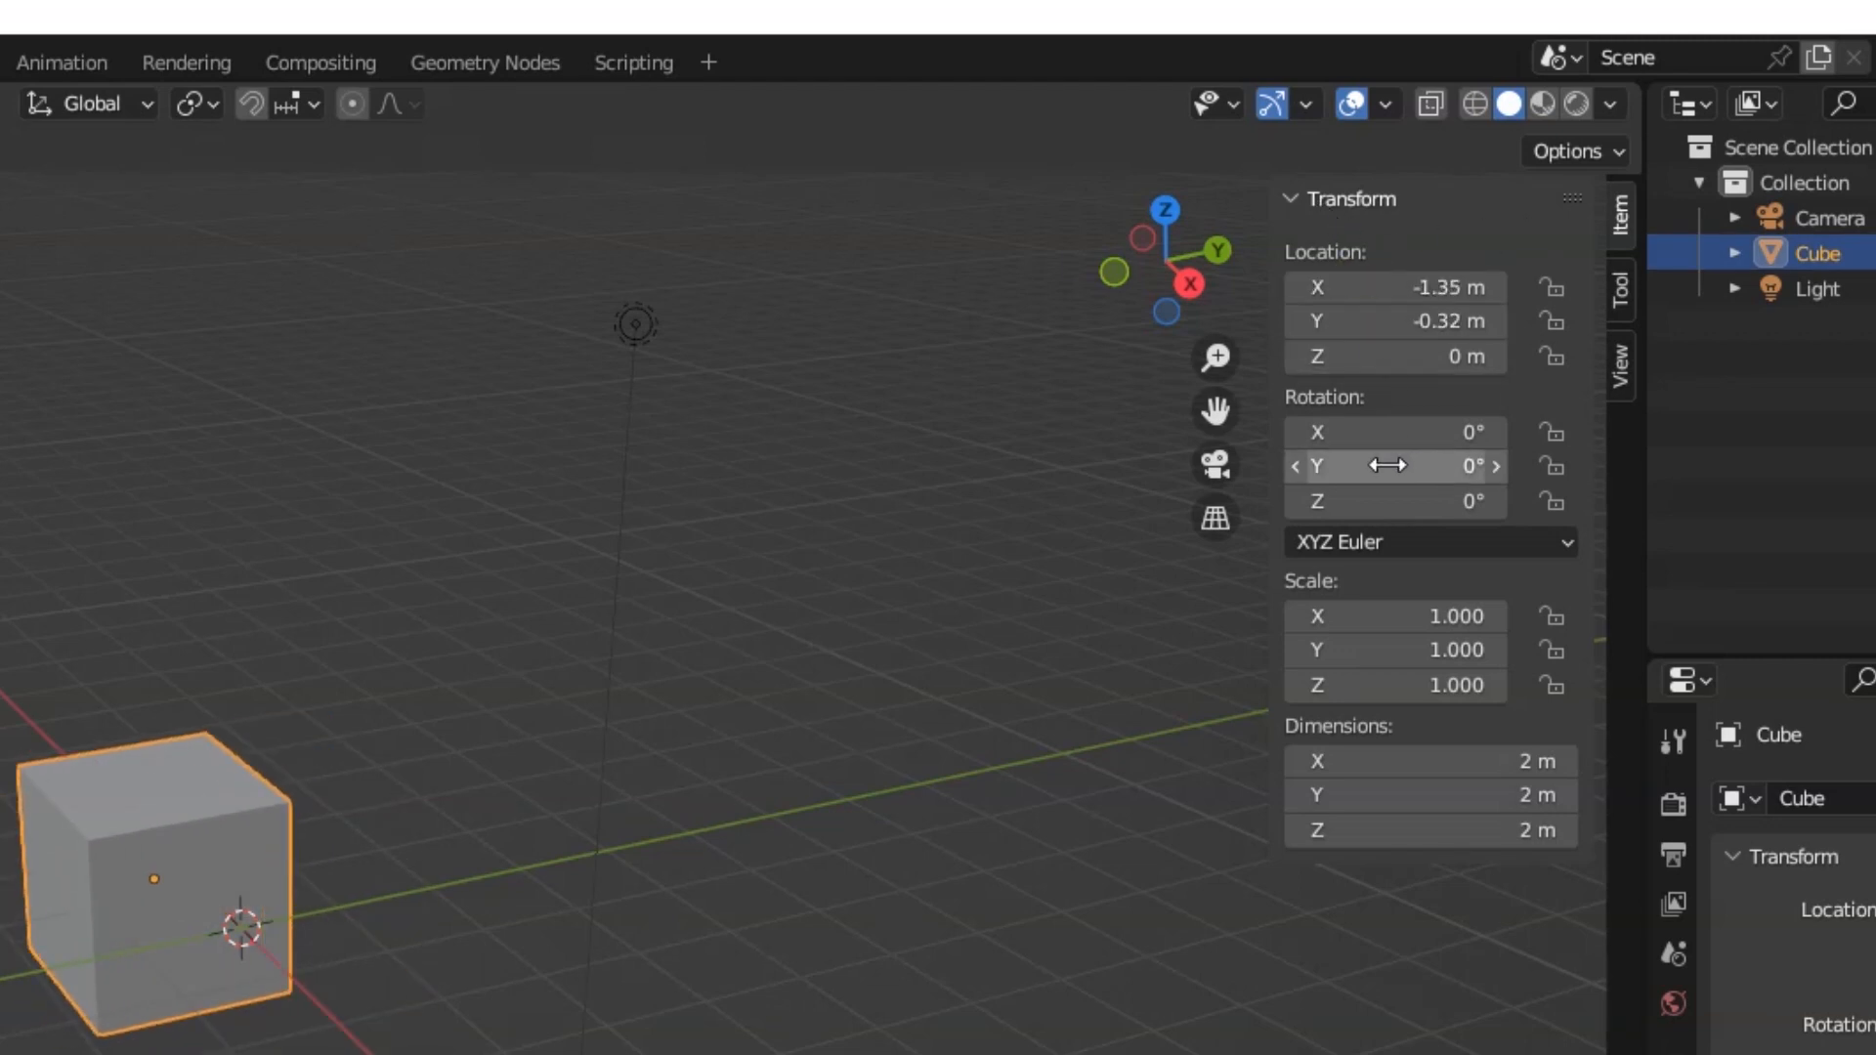
Step: Rotate the cube 0.3° about X and scale it to X 3.320, Y -3.470 and Z 1.050
left_click_drag(1361, 436, 1364, 432)
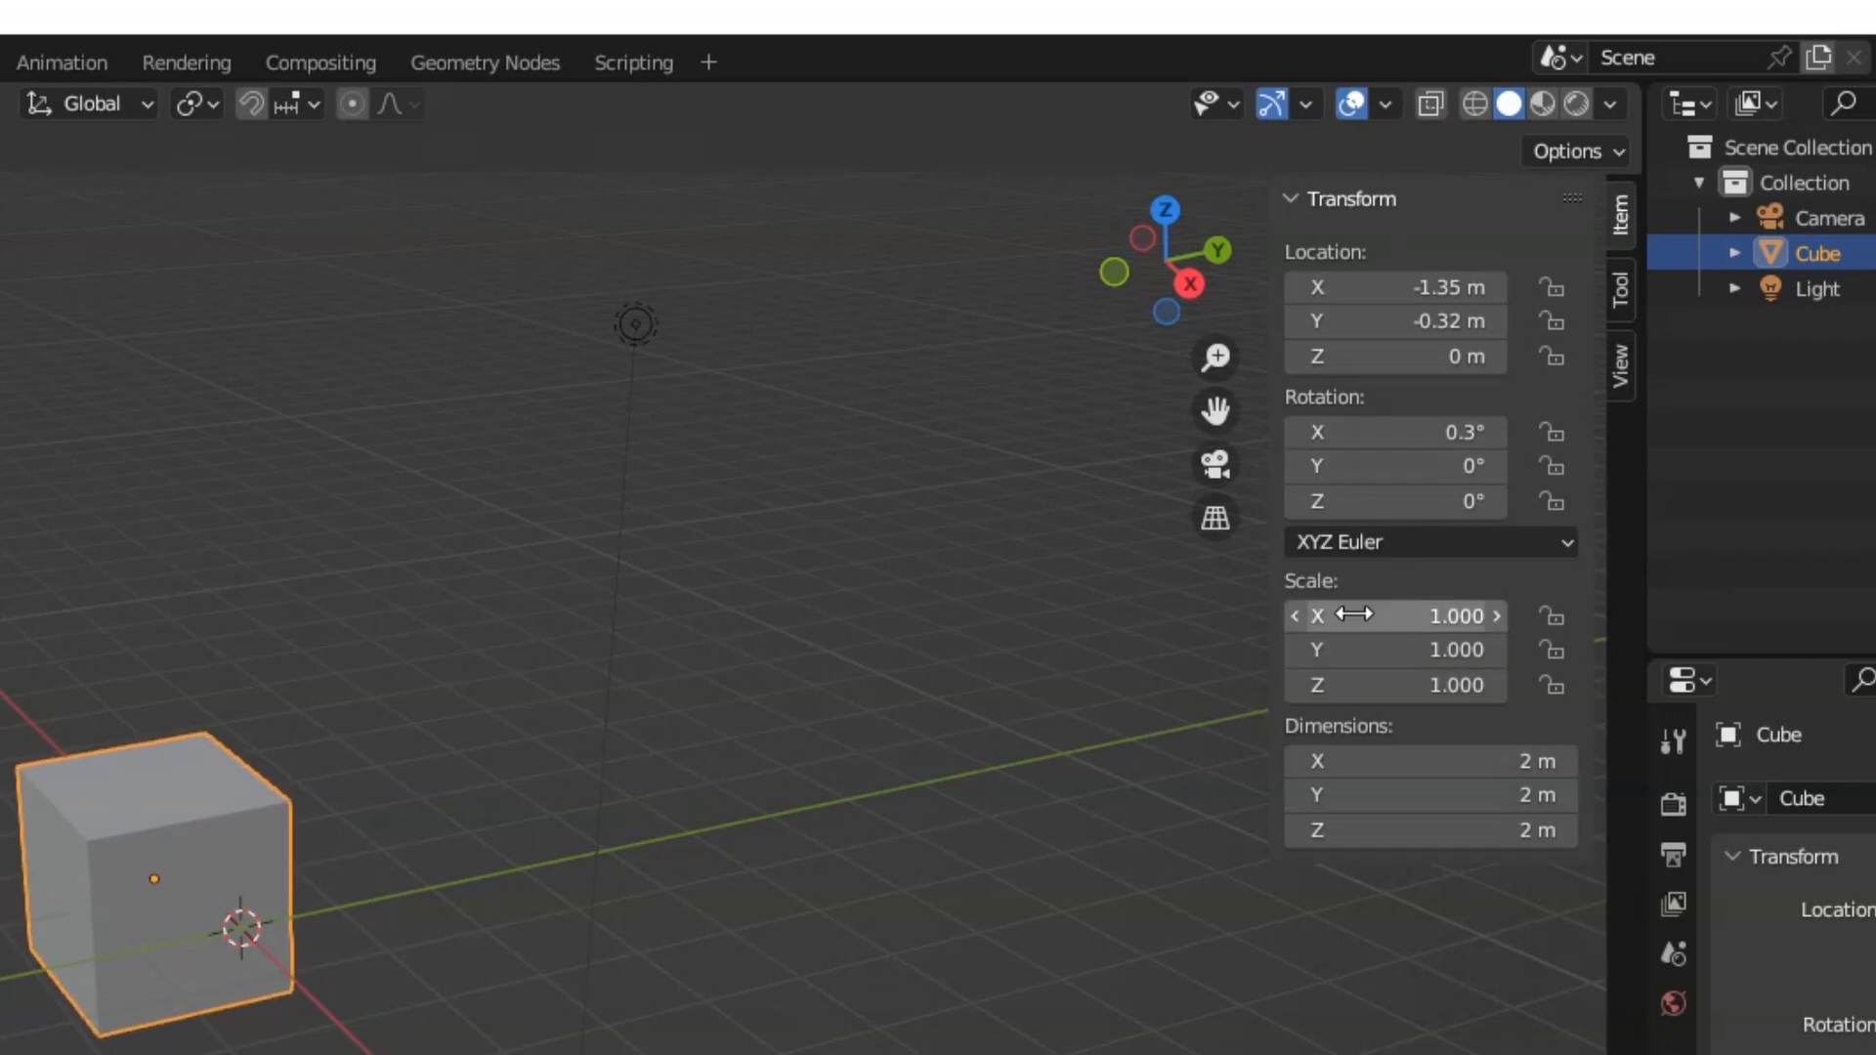
left_click_drag(1354, 616, 1364, 615)
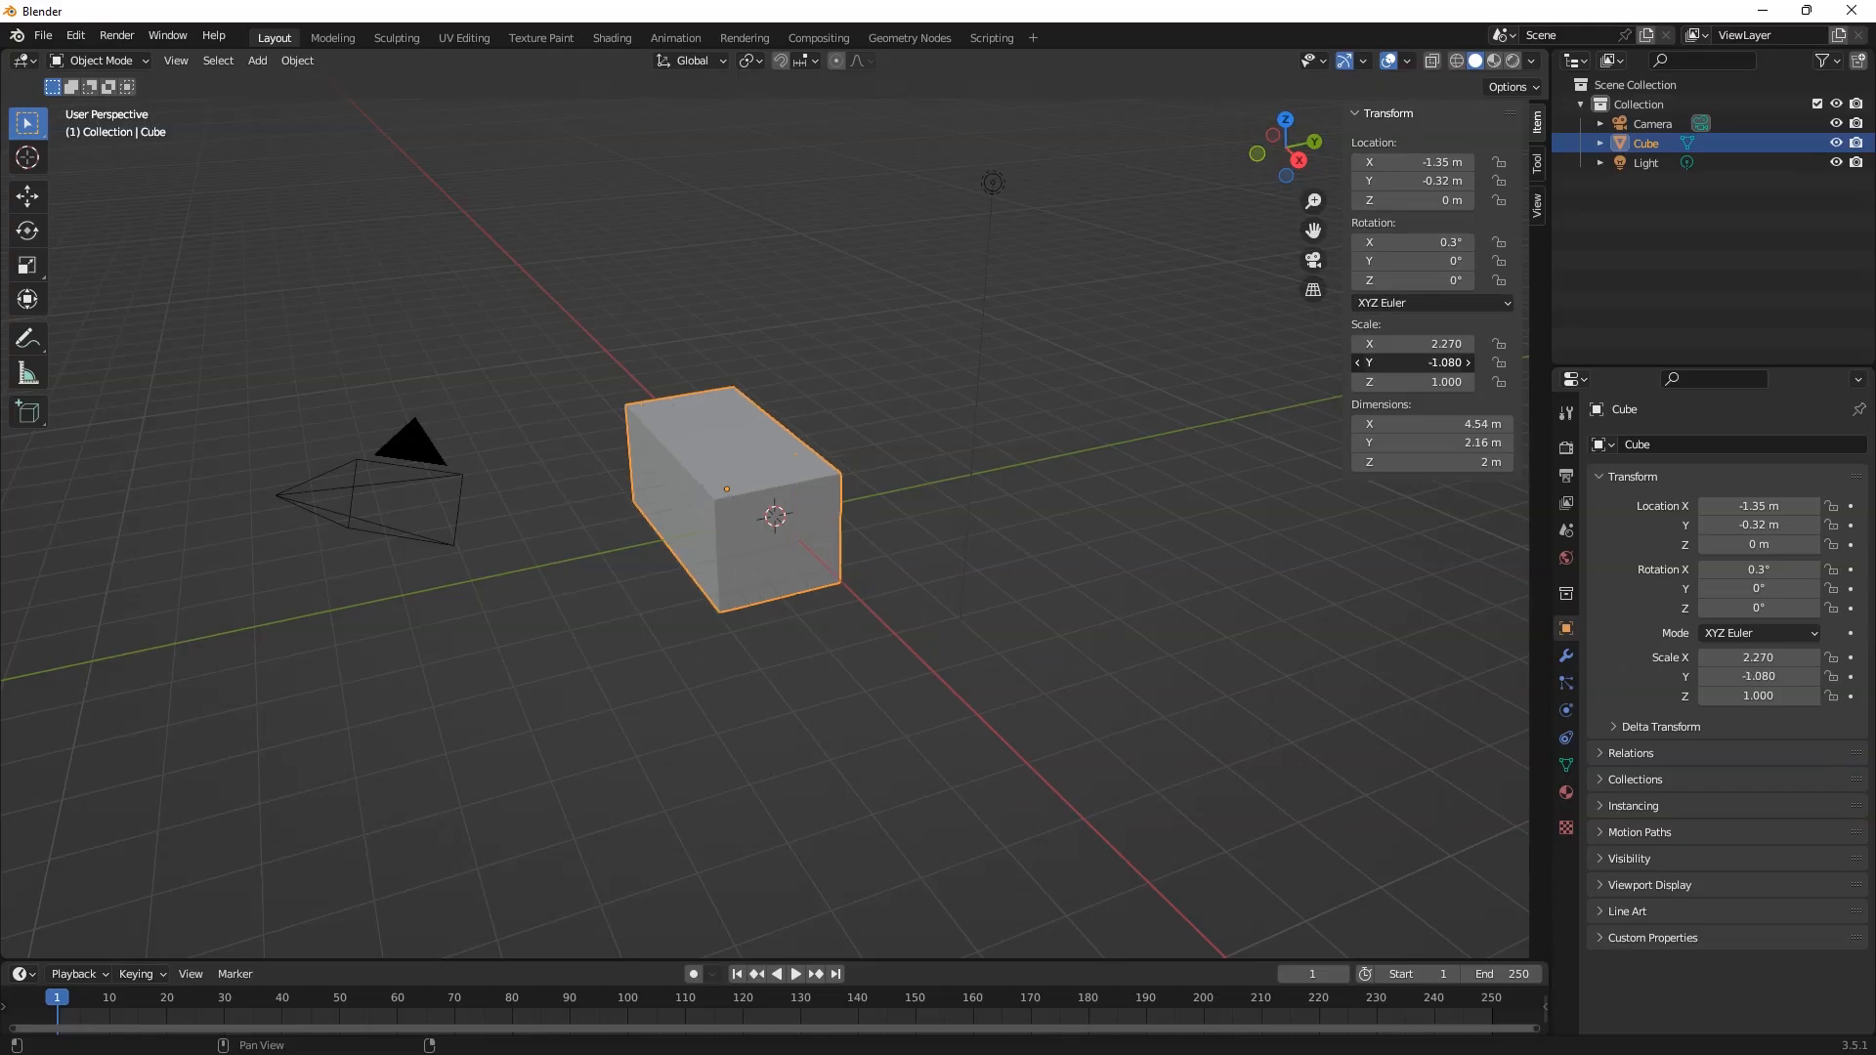
left_click_drag(1413, 362, 1431, 459)
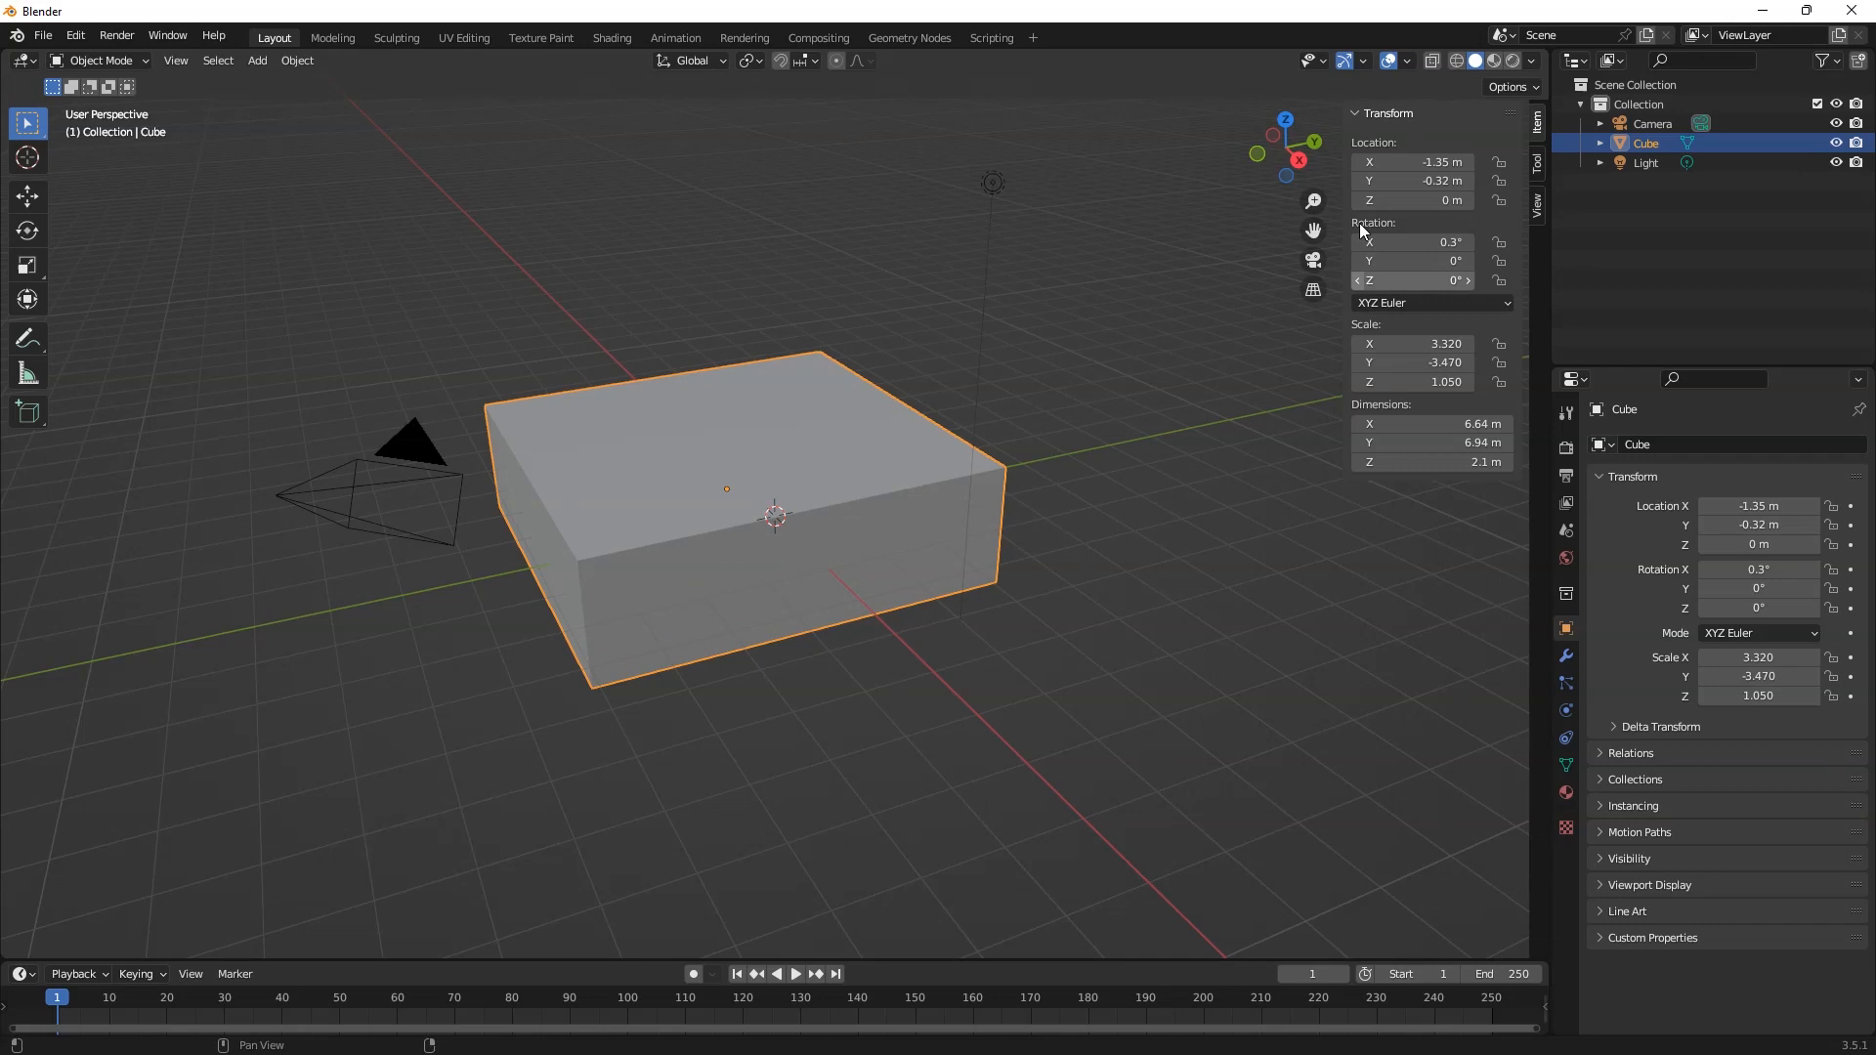
Step: Show the sidebar's view settings and place the 3D cursor on the camera at about X 6.4 m, Y -5.87 m, Z 4.7 m
left_click(1537, 163)
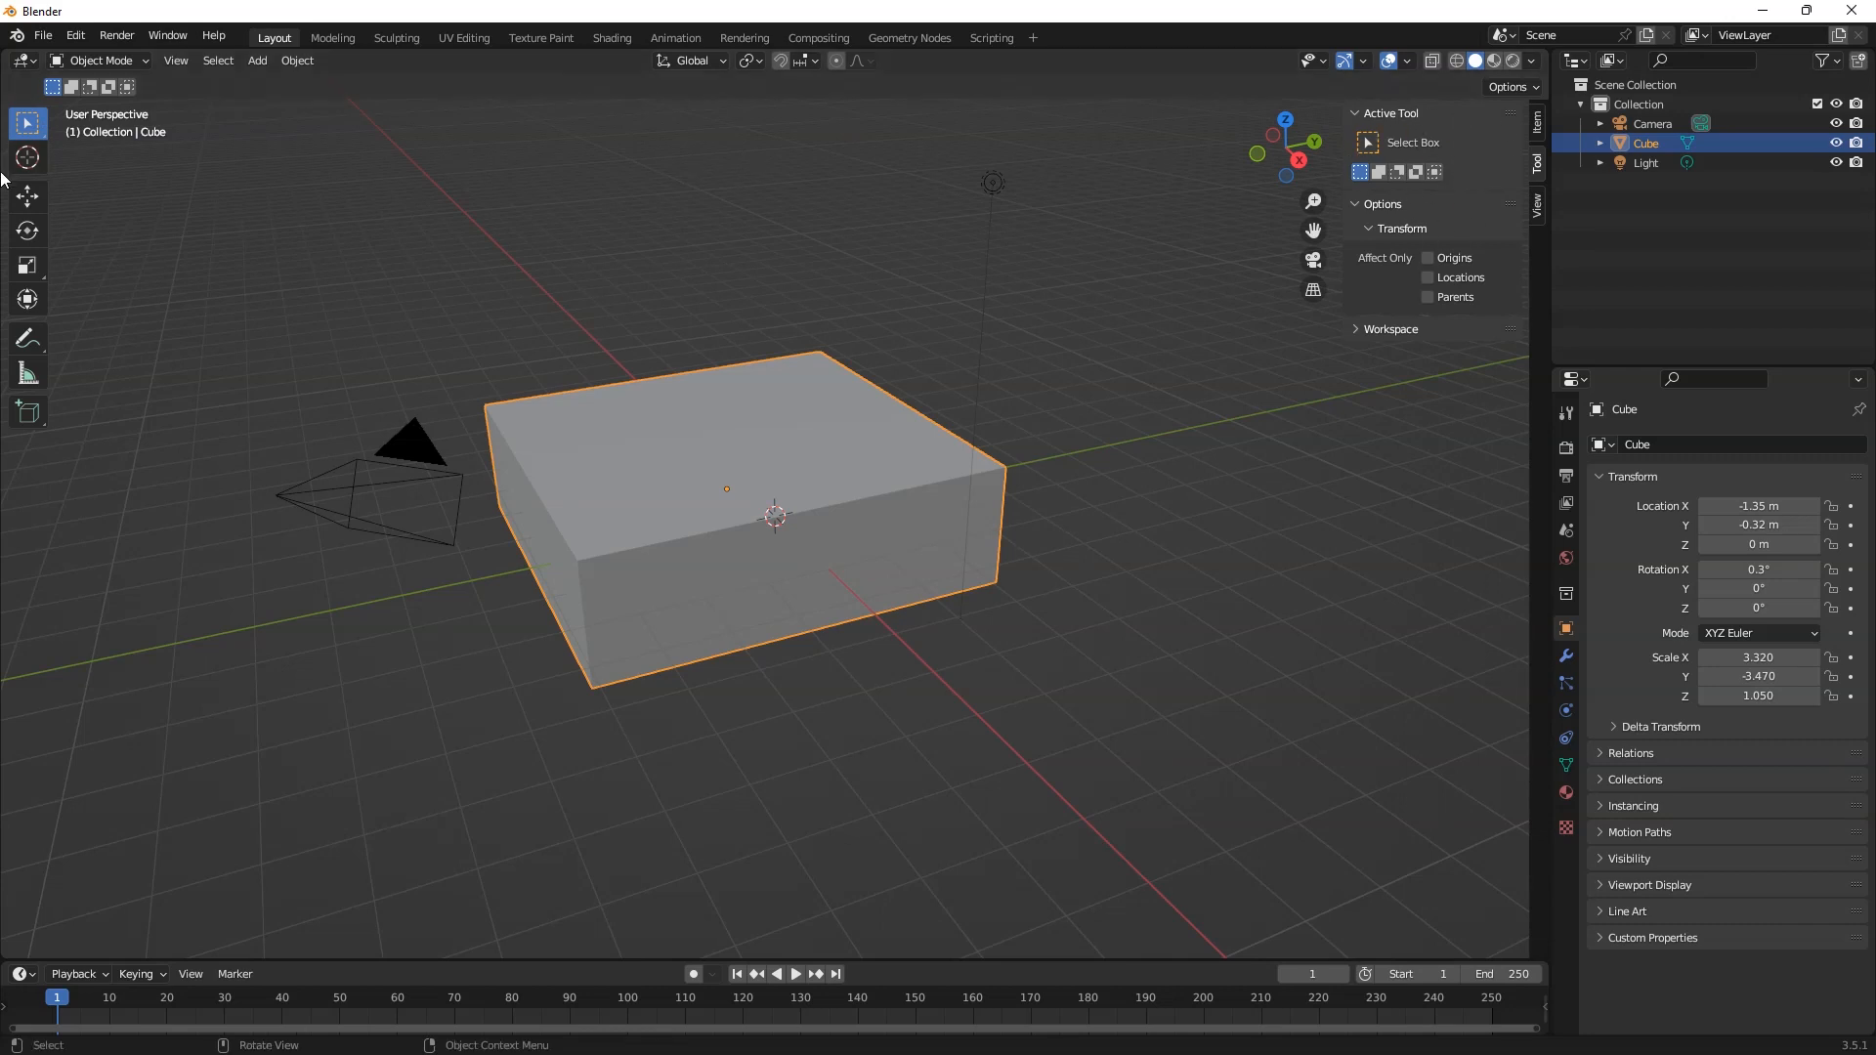
left_click(27, 158)
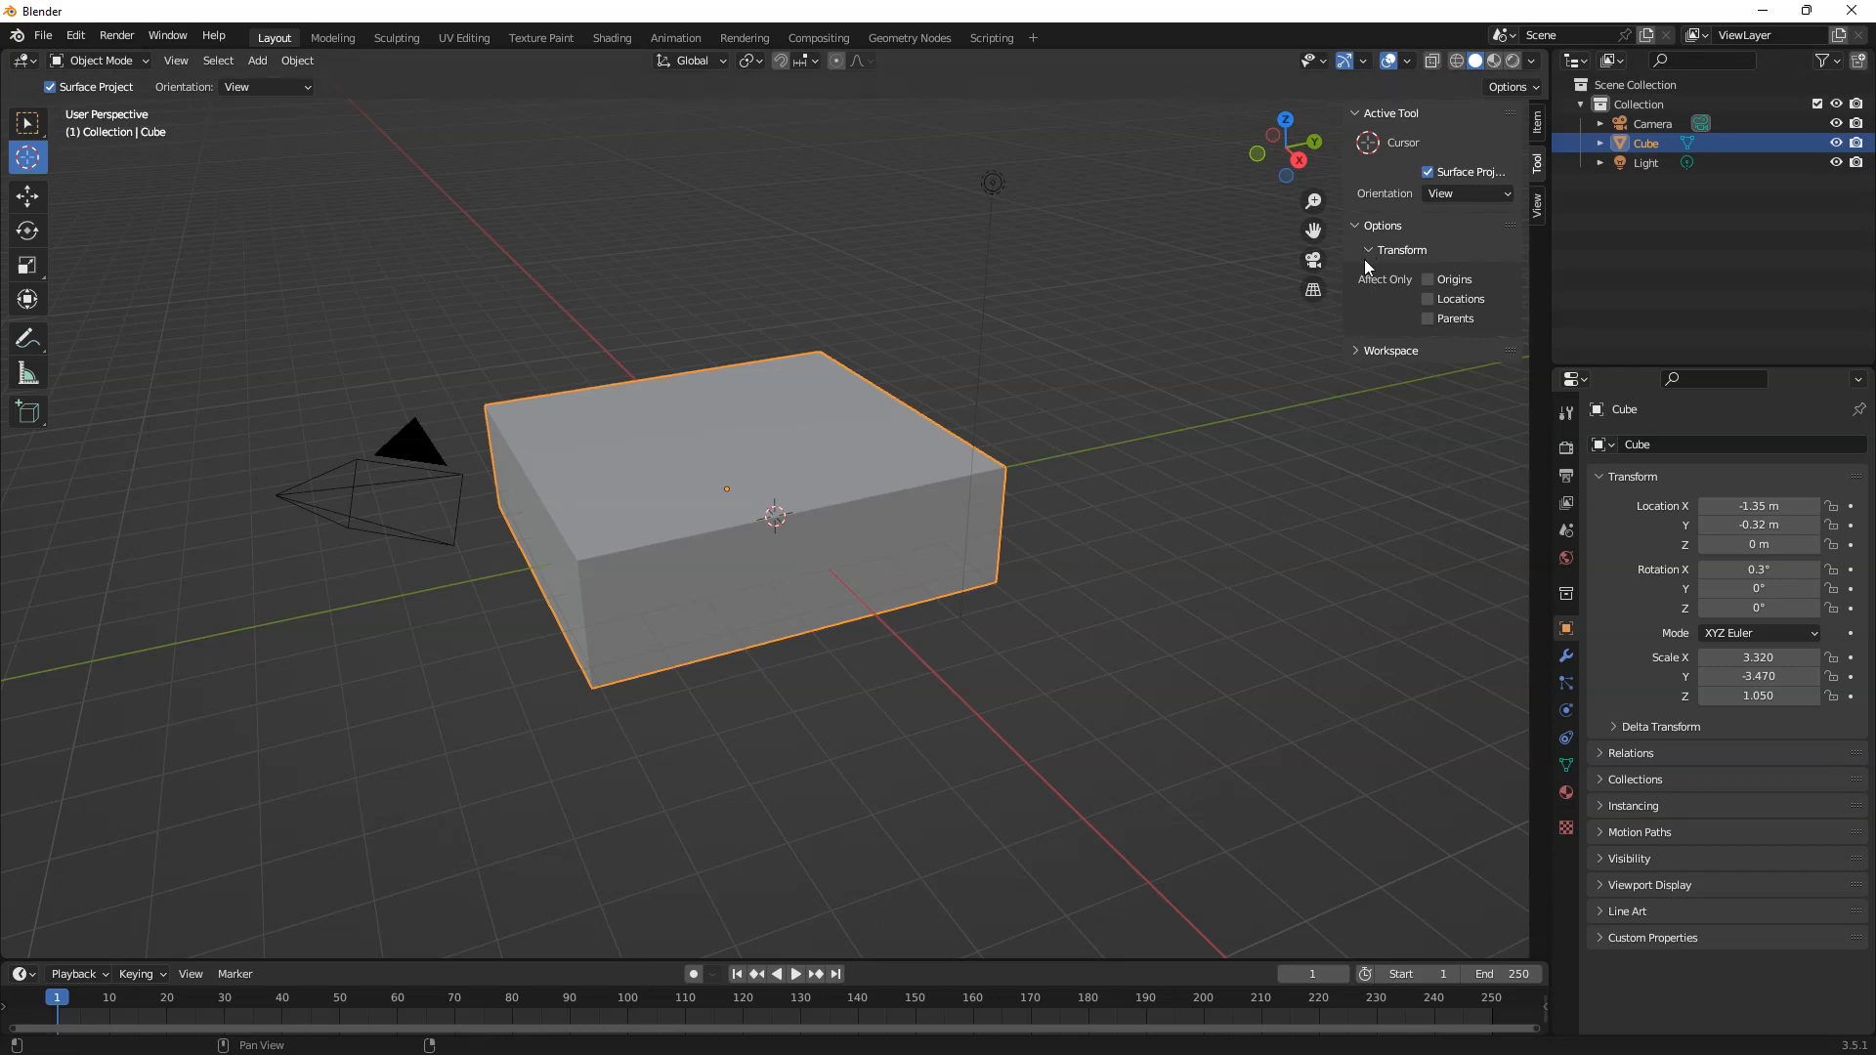
left_click(1537, 205)
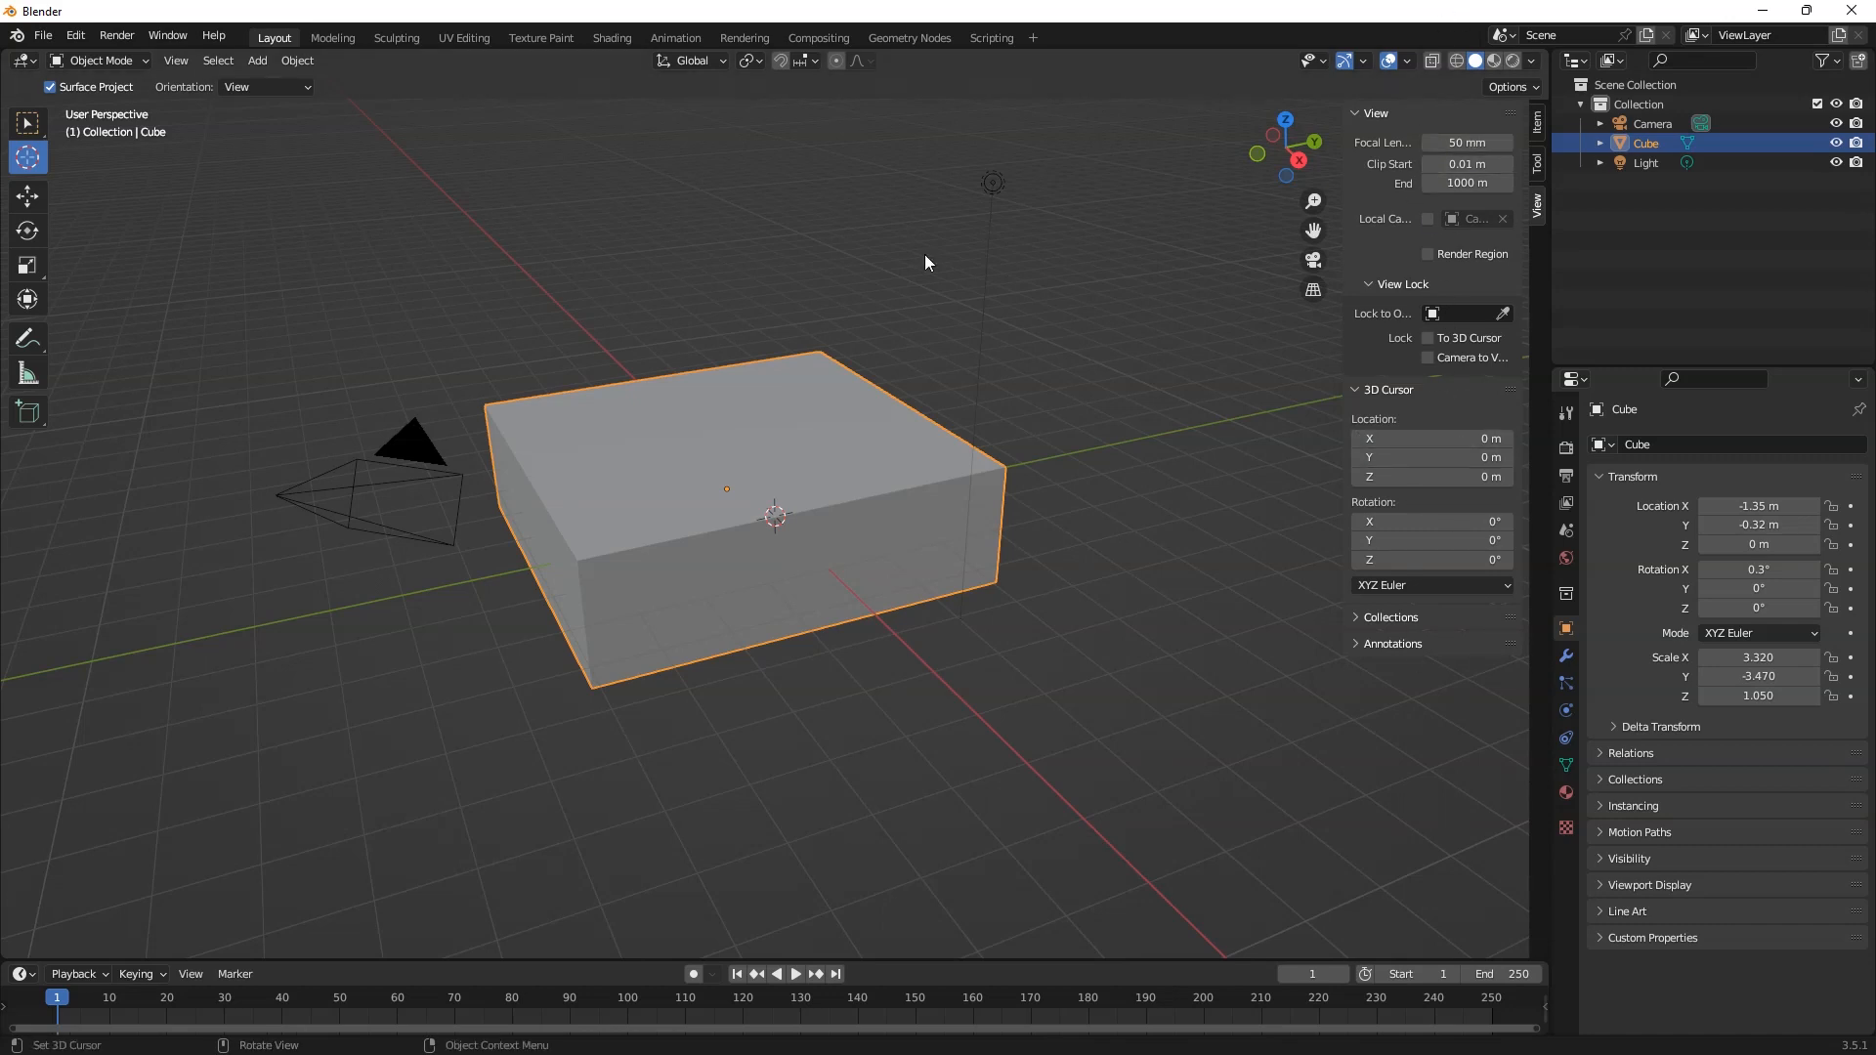
left_click(422, 454)
Step: Select the camera, look through it and set the viewport focal length to 54.6 mm
left_click(27, 122)
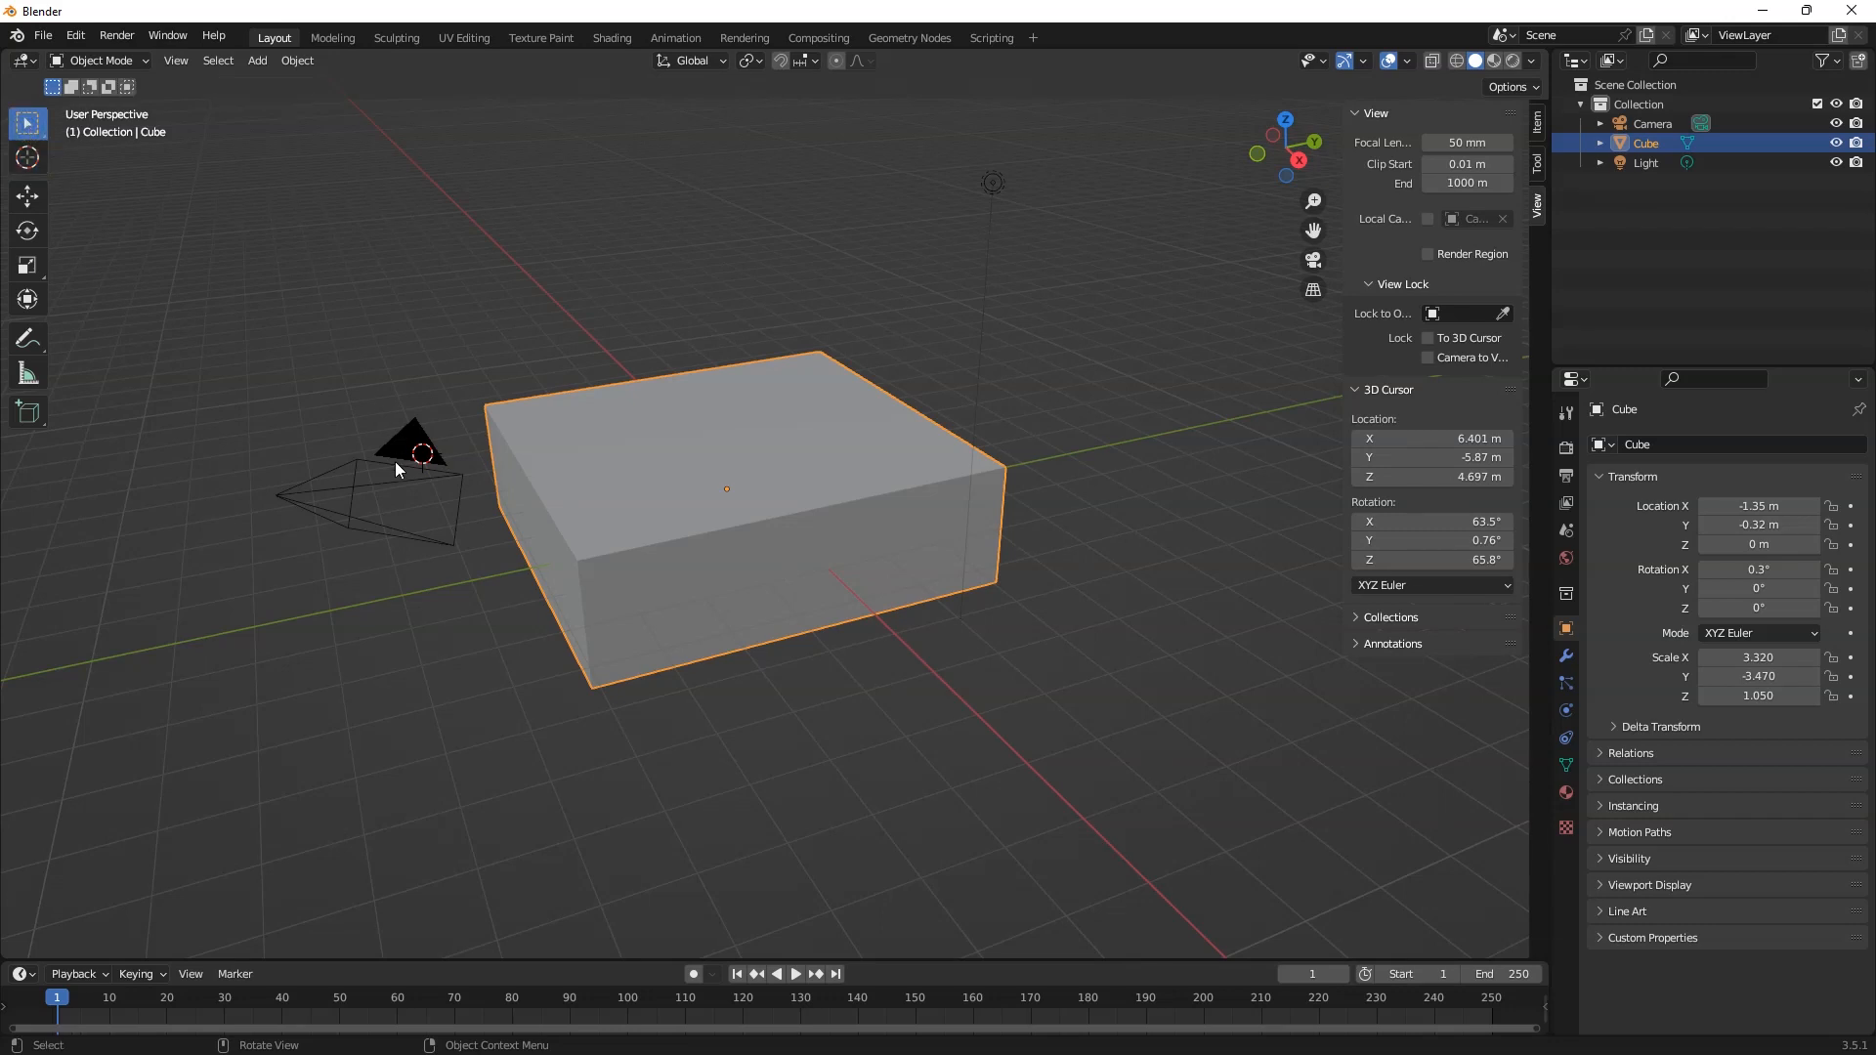
left_click(356, 470)
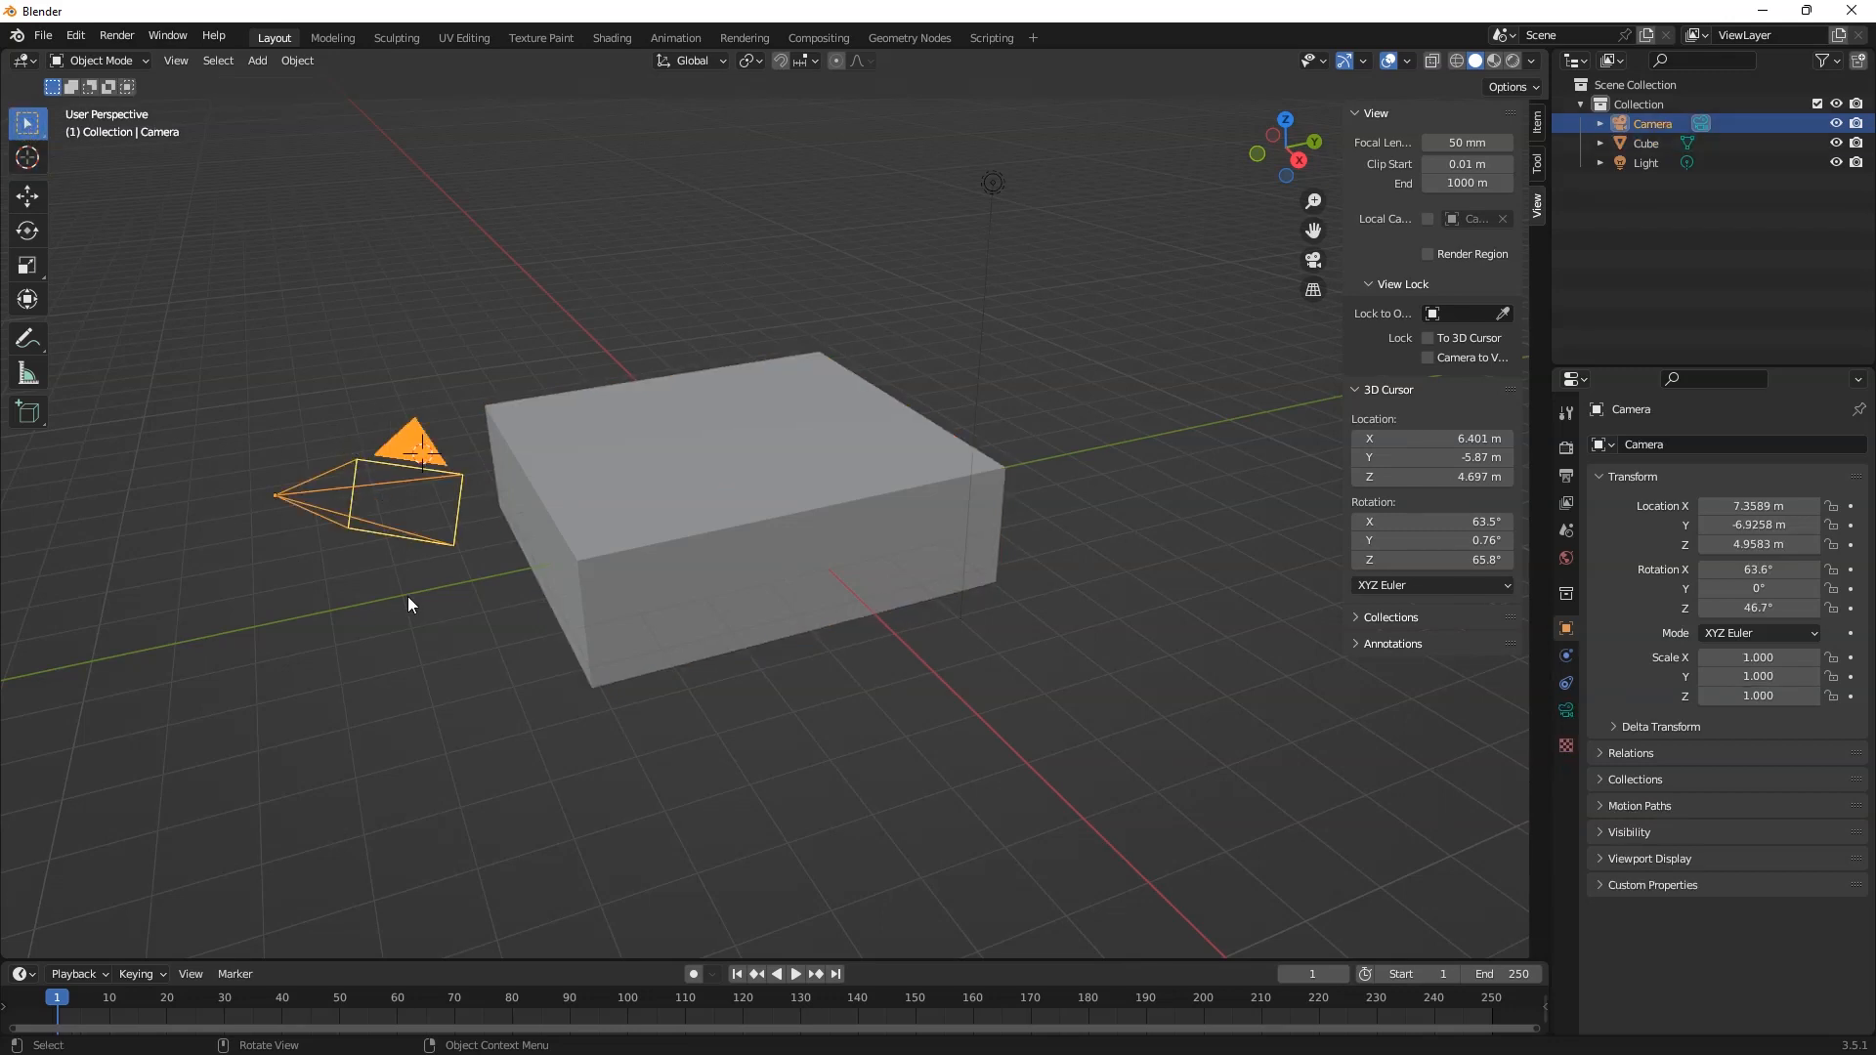
key("KP_0")
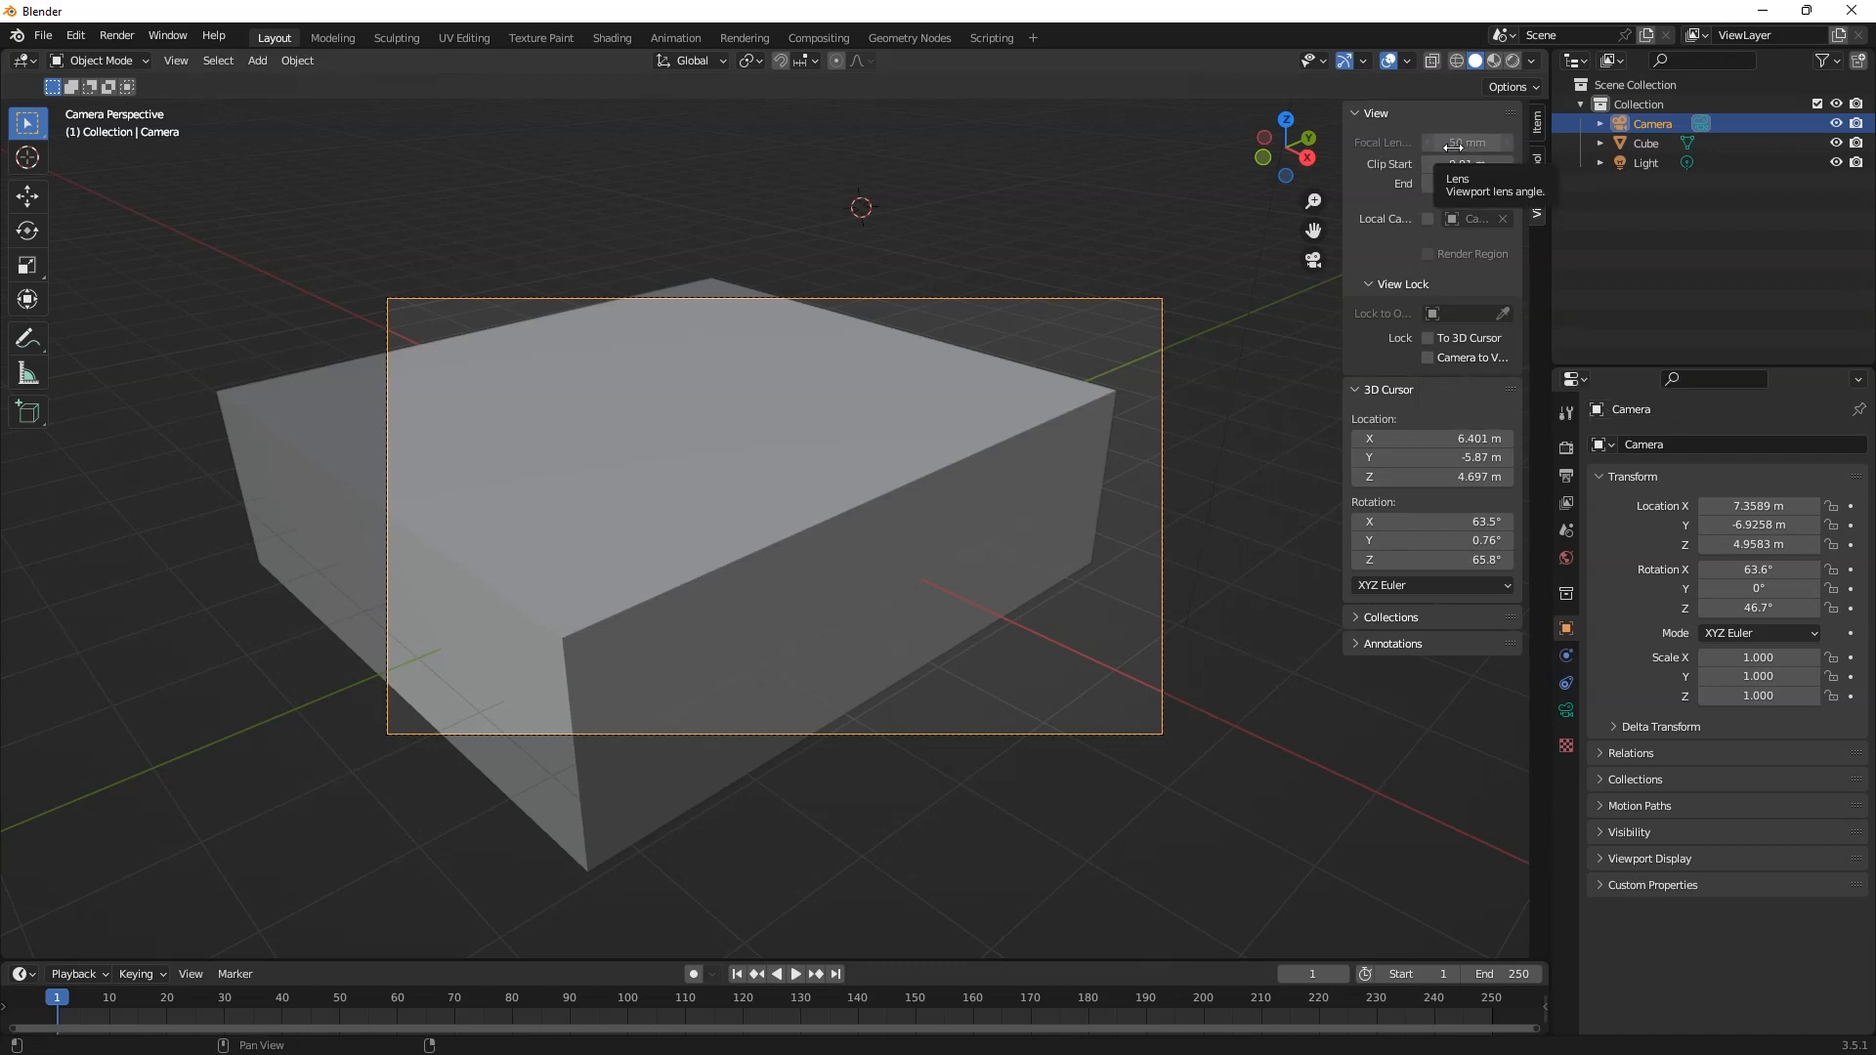
left_click_drag(1467, 145, 1483, 145)
Step: Clear the object selection and leave the camera view
key("ctrl+z")
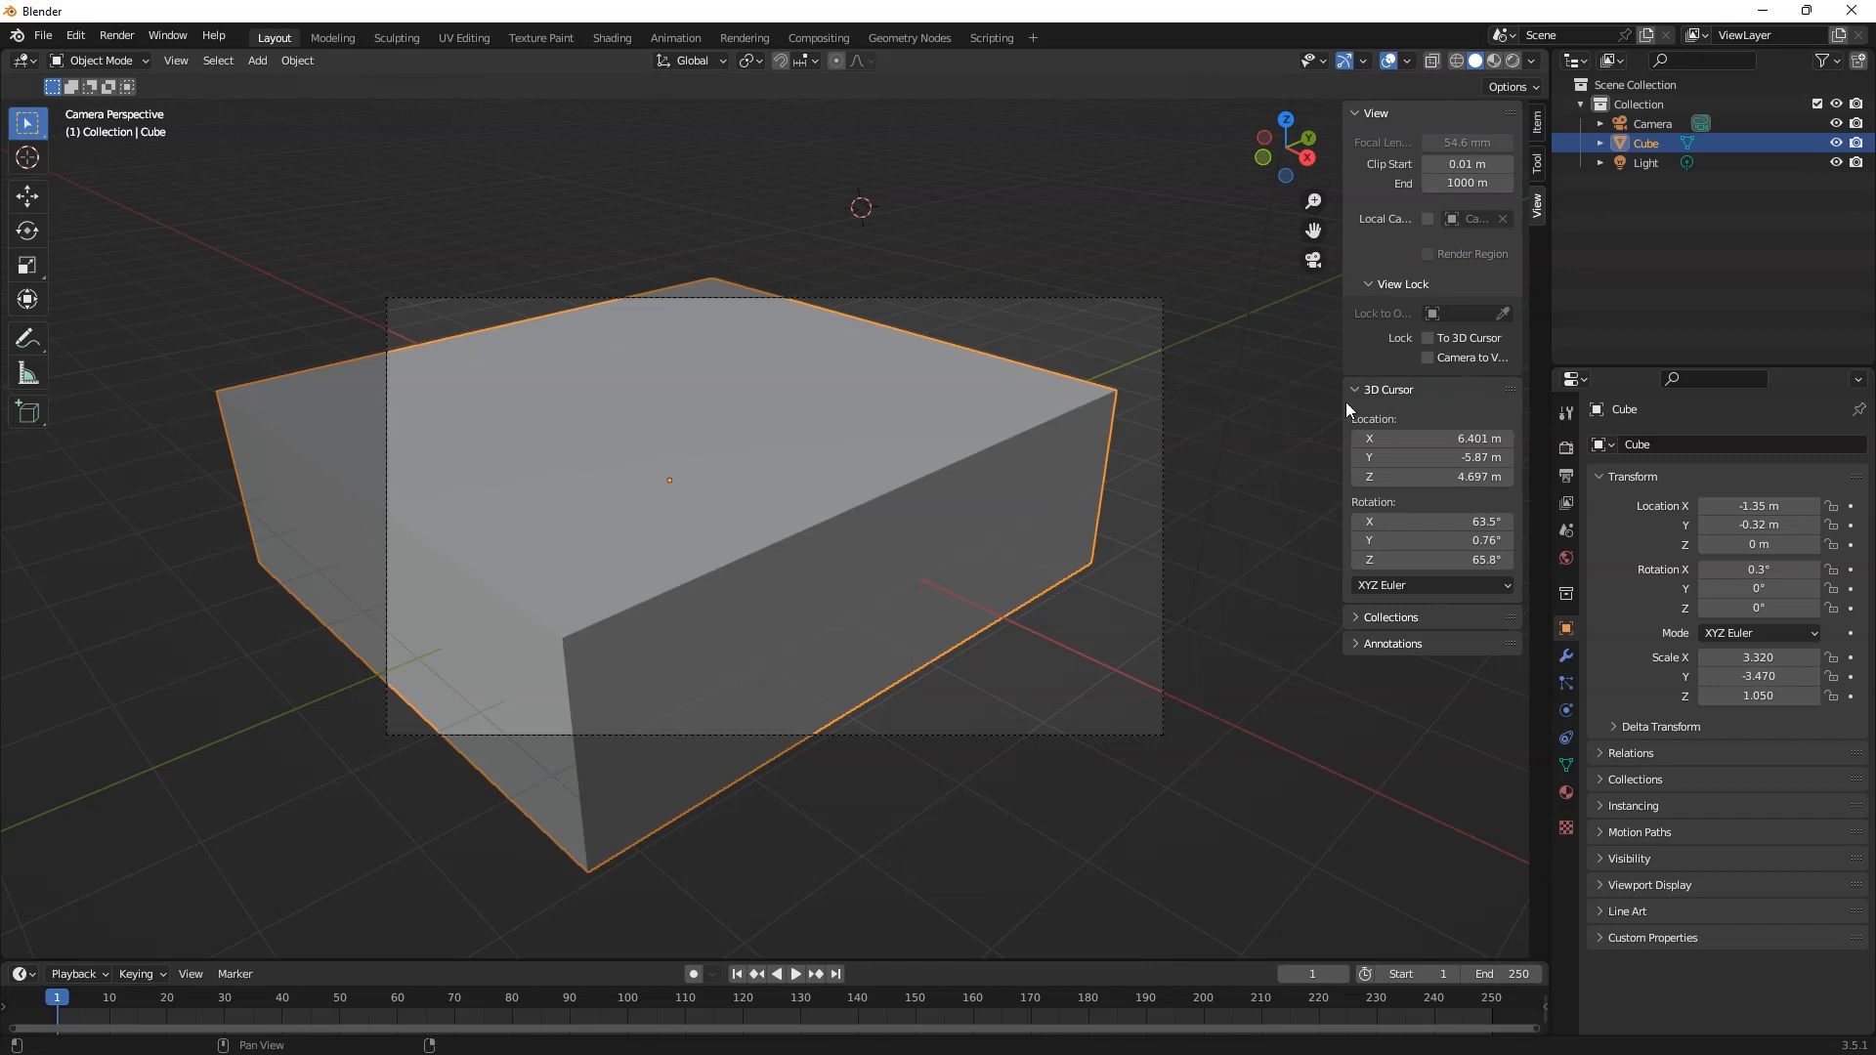
left_click(1251, 446)
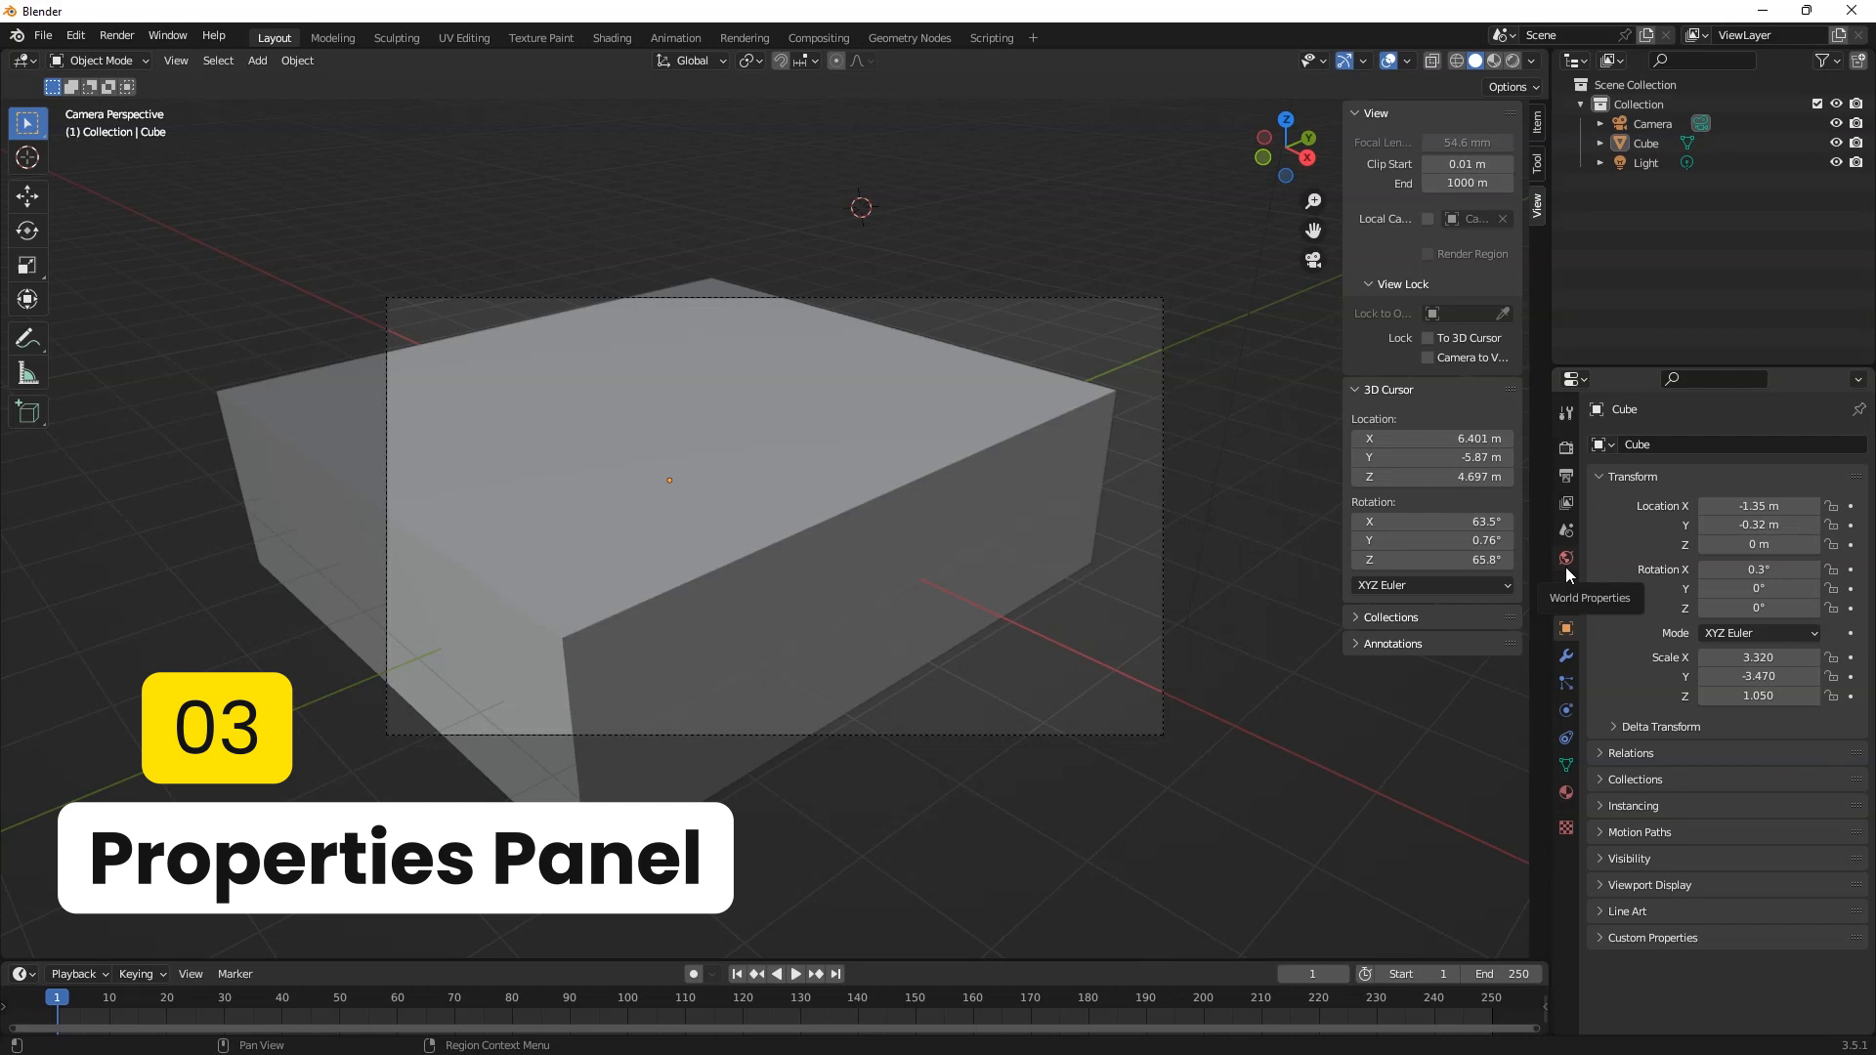
key("KP_0")
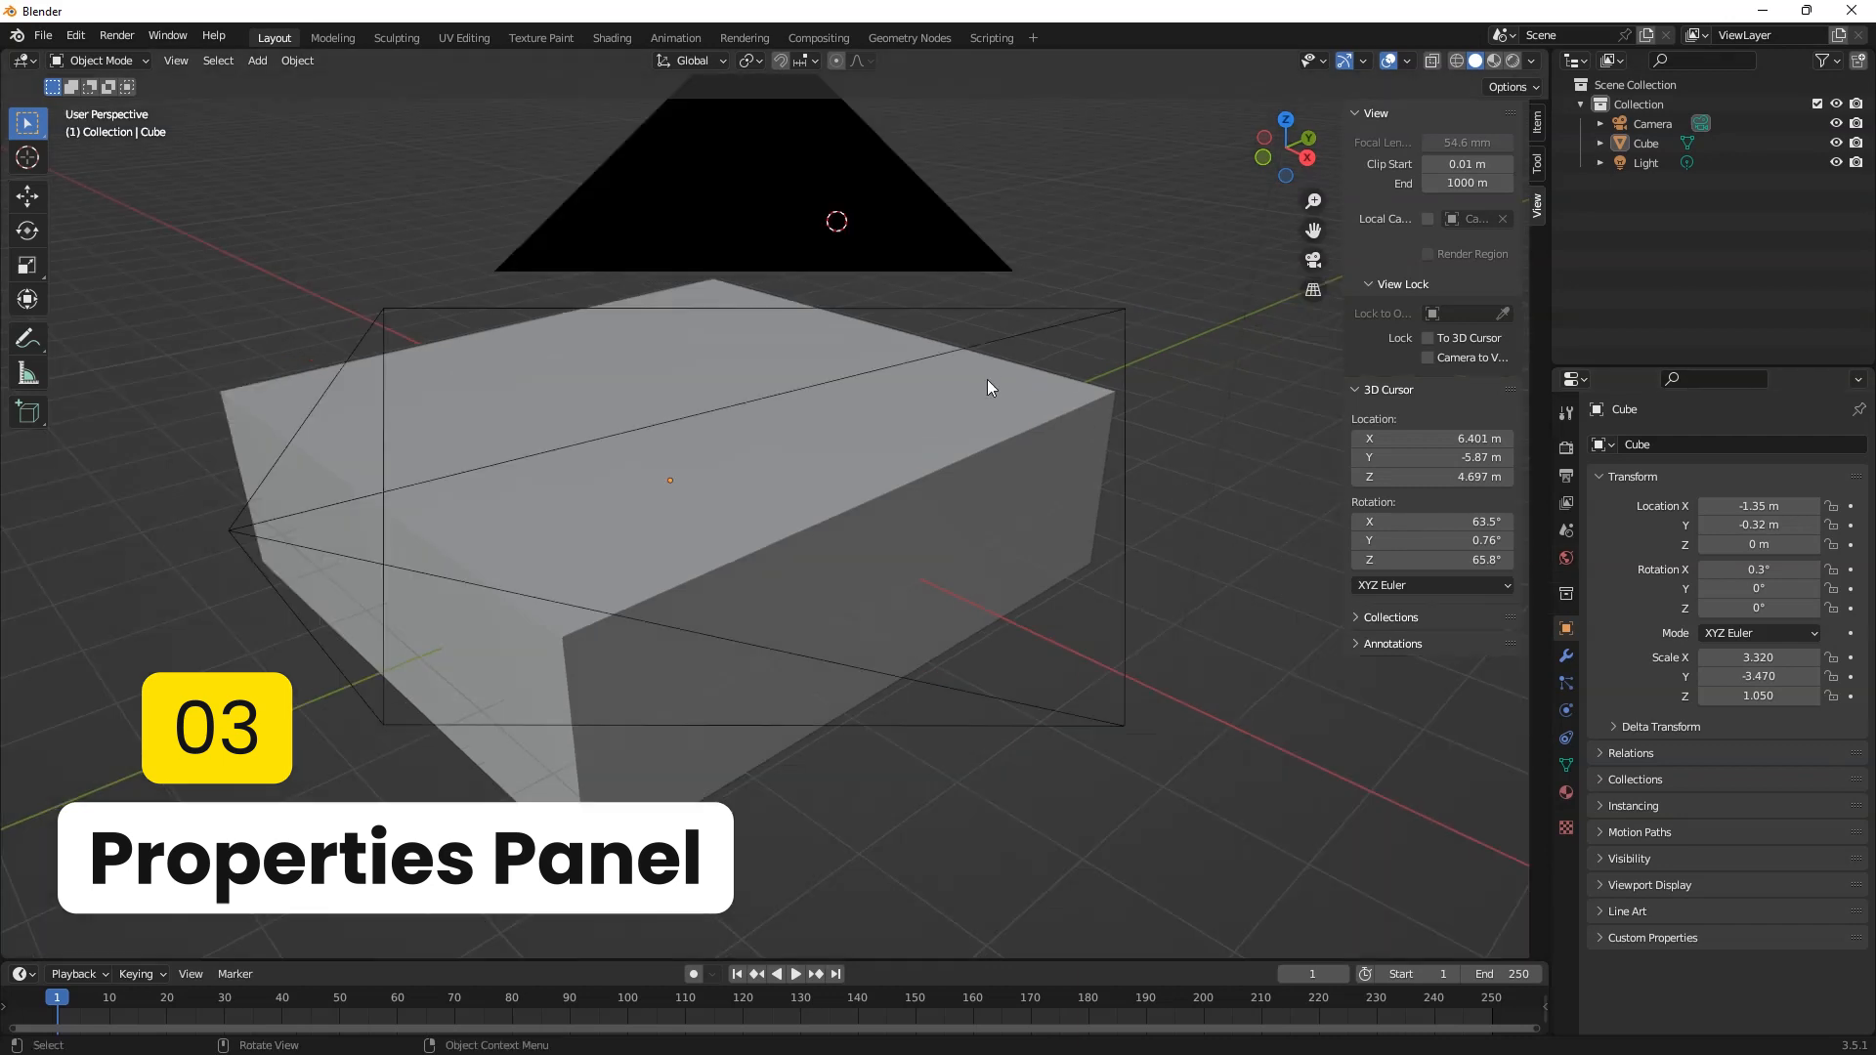
Step: Set the camera's own lens focal length to 153 mm in its data properties
left_click(344, 454)
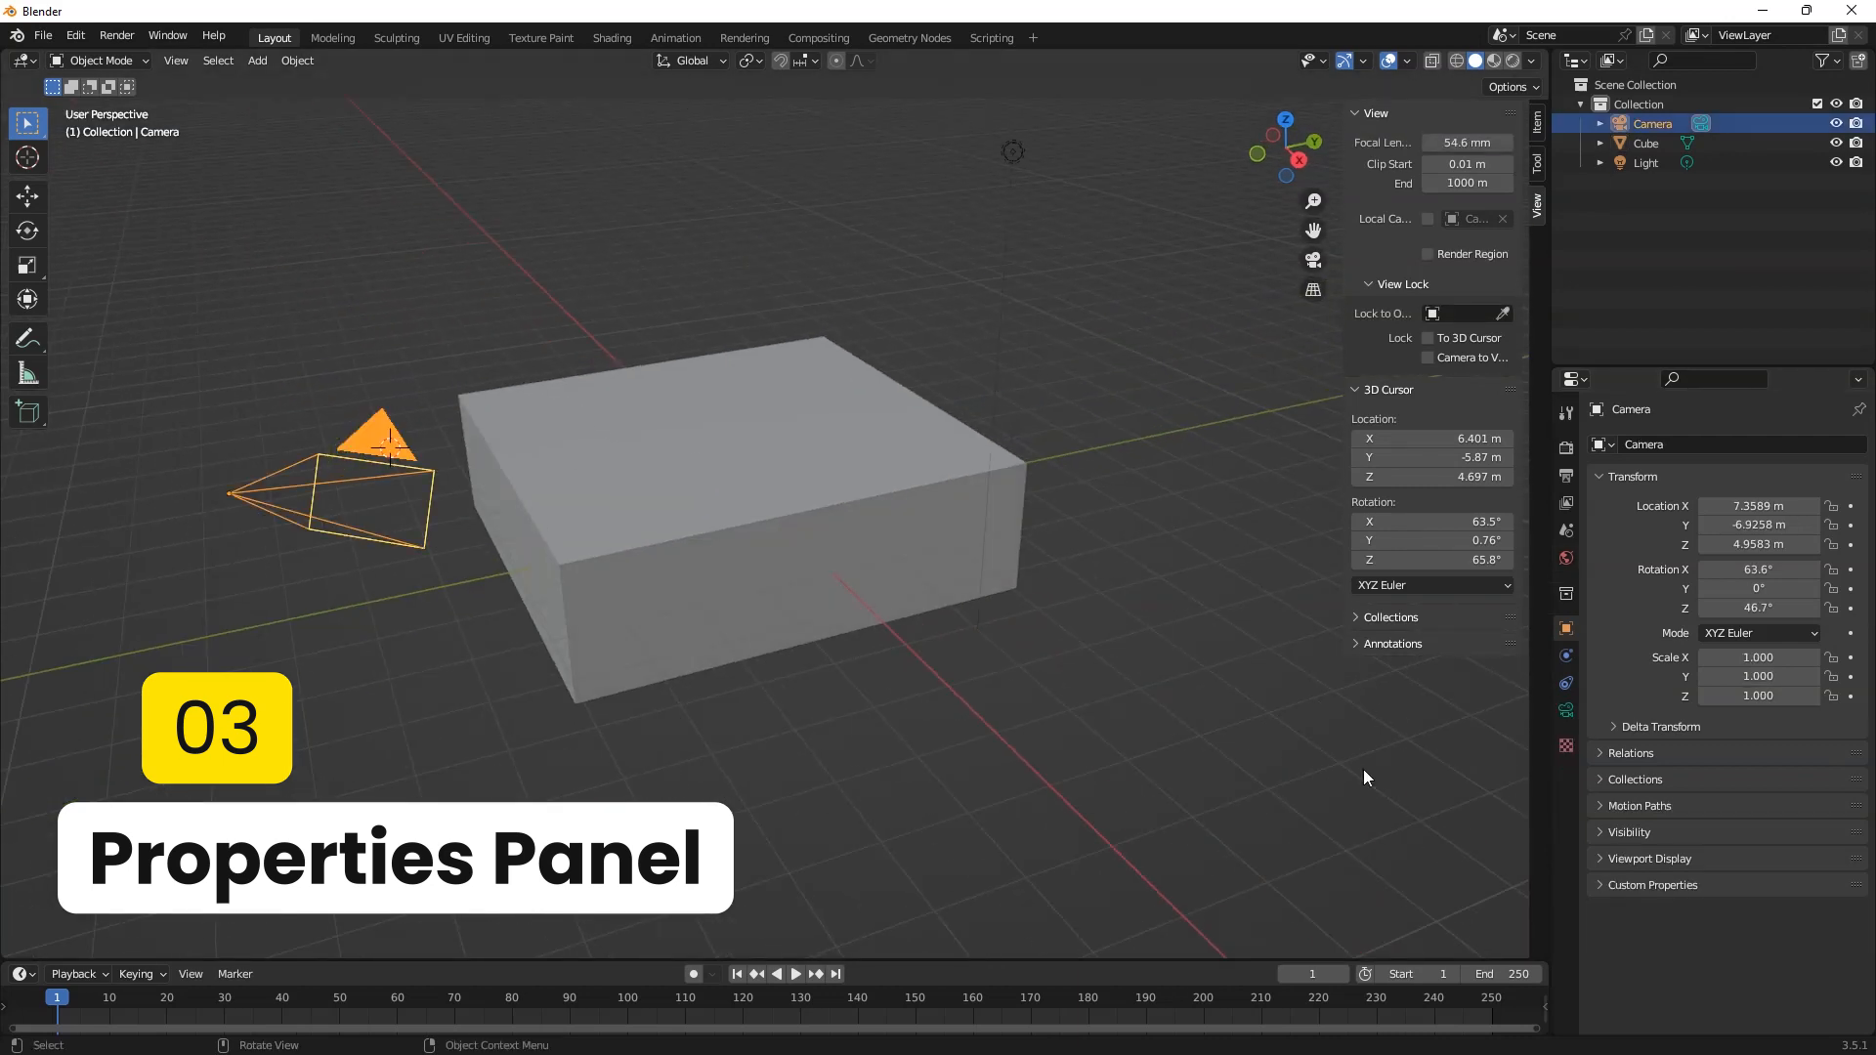
left_click(1566, 711)
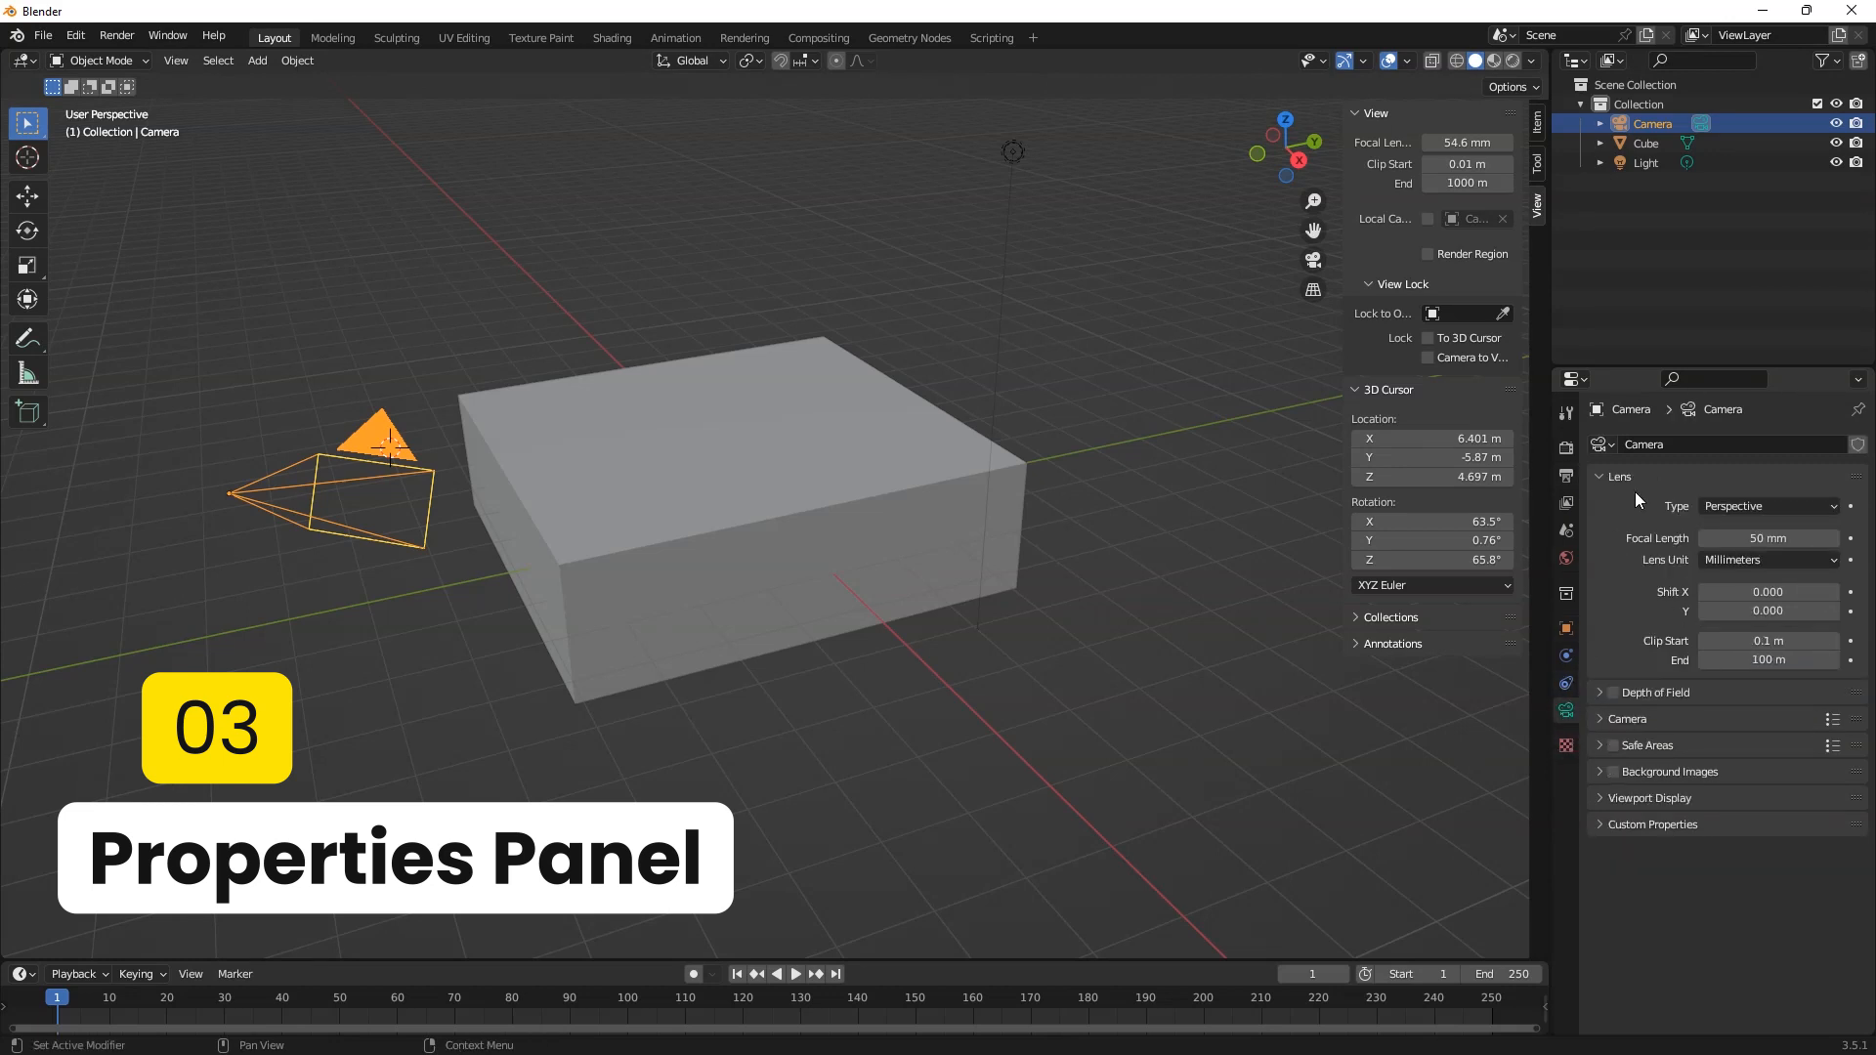
left_click_drag(1798, 537, 1861, 537)
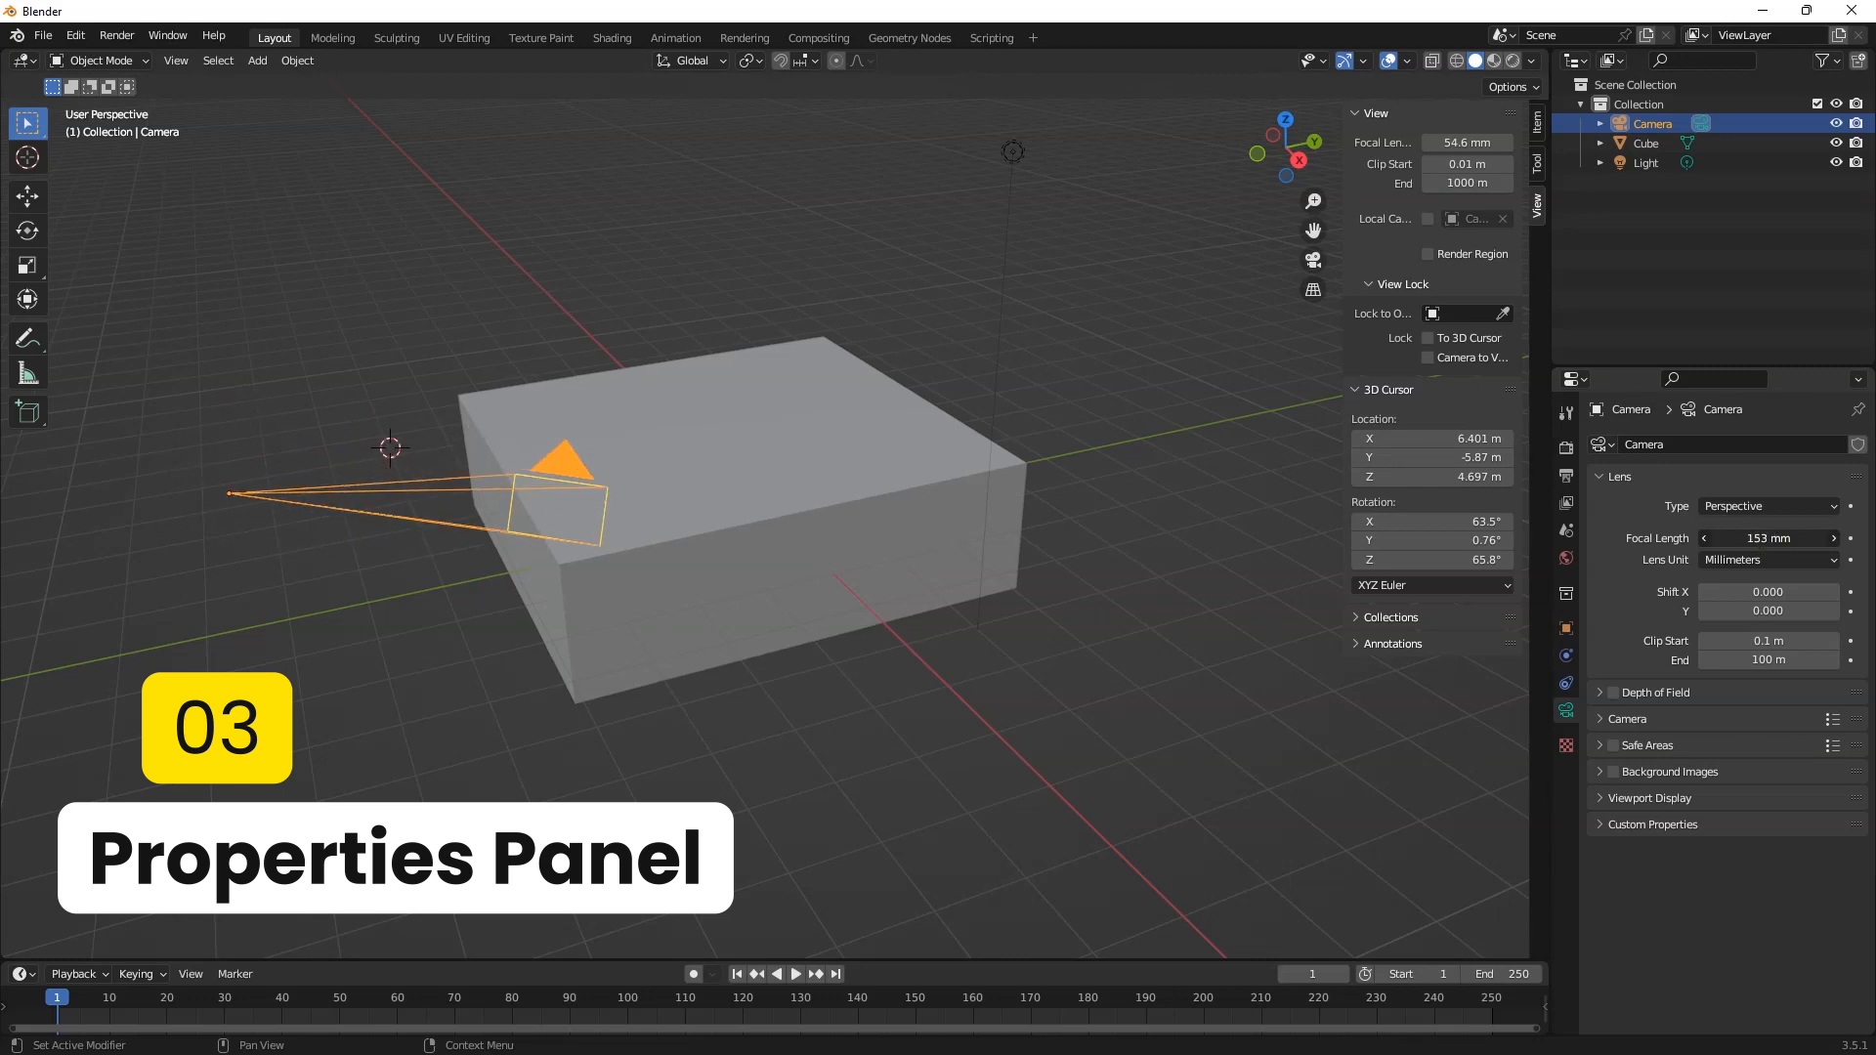
Step: Show the data properties of the light and of the cube, and clear the selection
left_click(1011, 152)
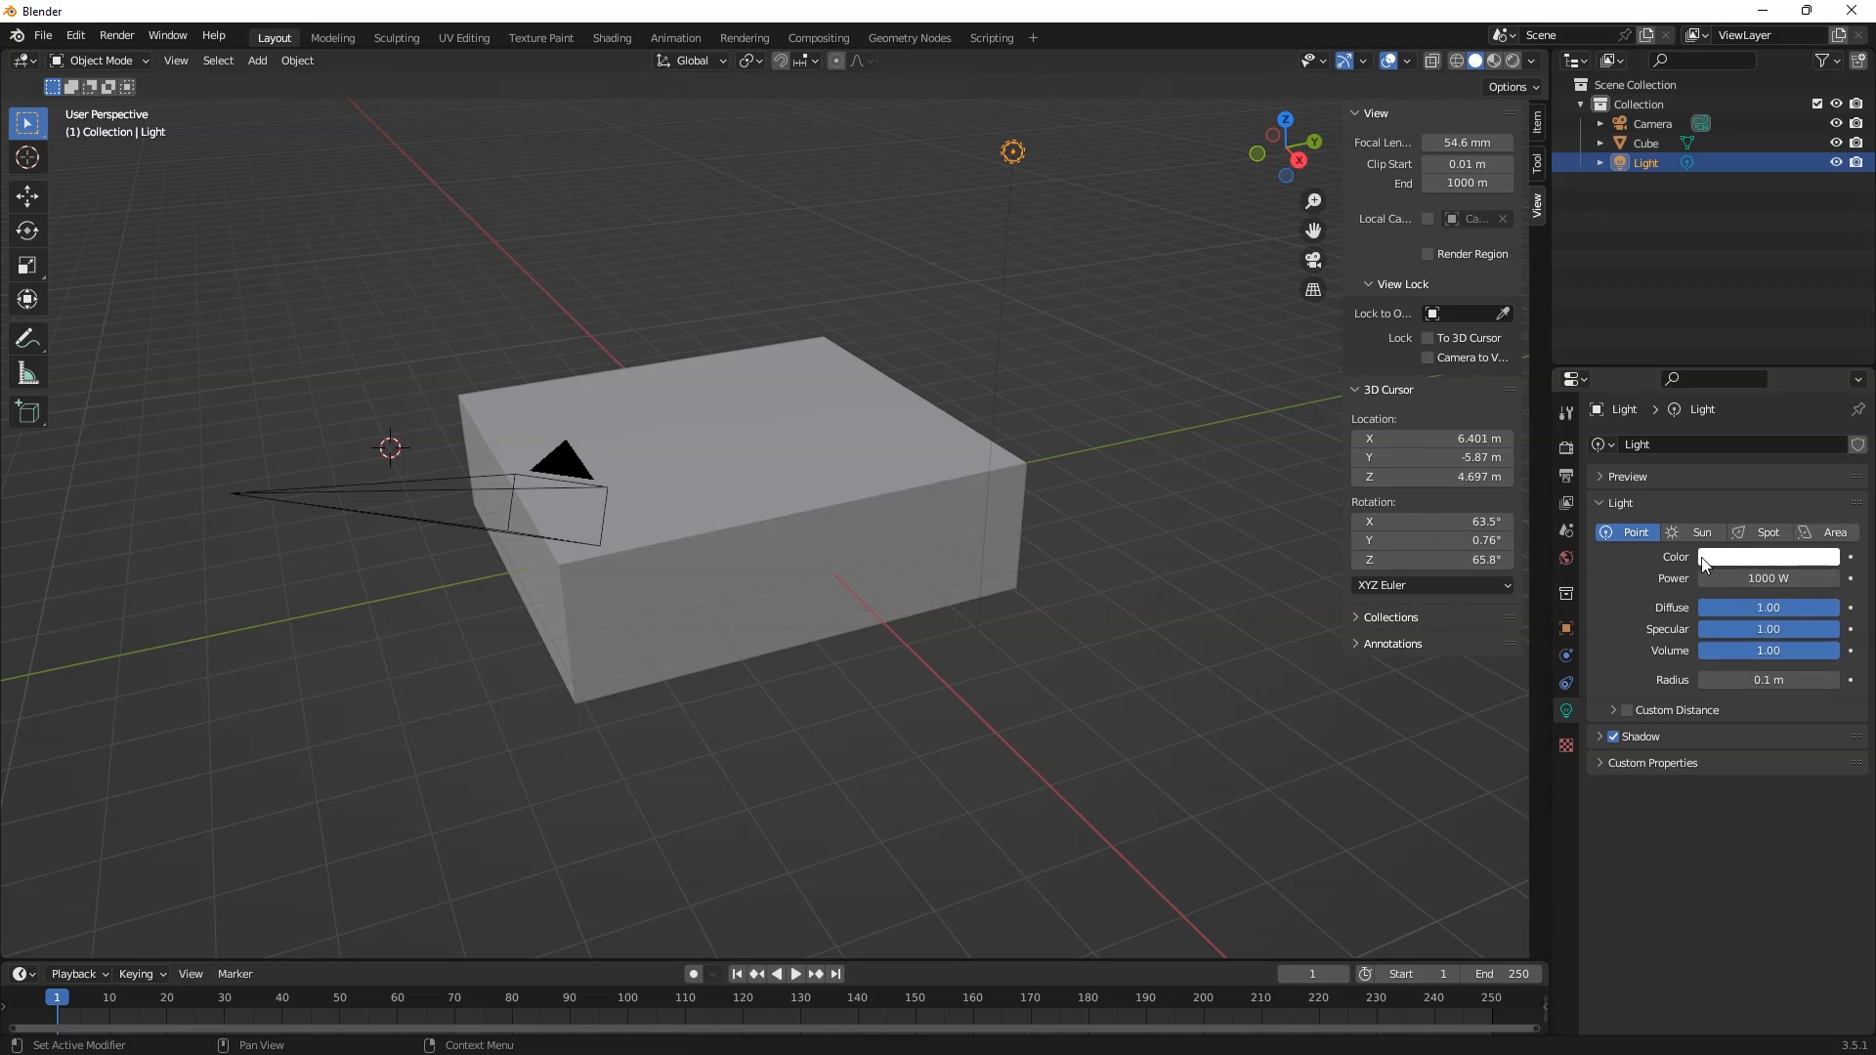
left_click(742, 448)
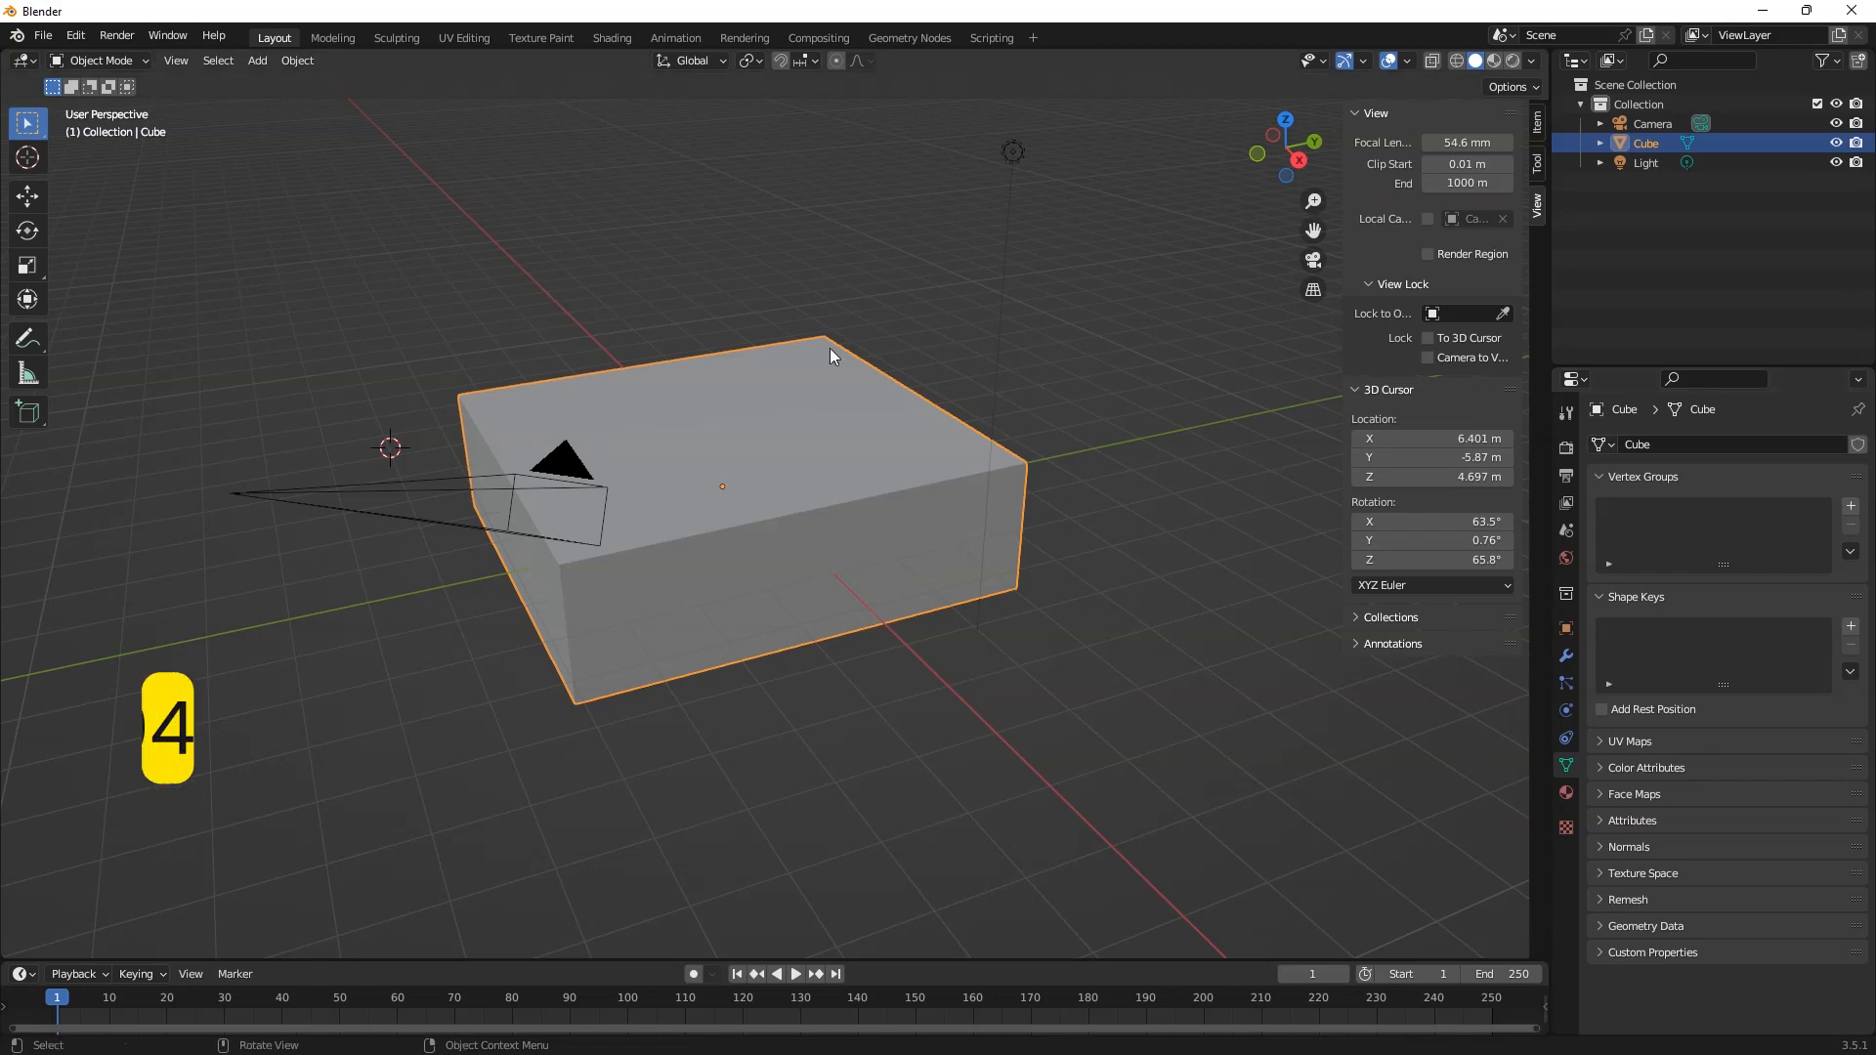
left_click(1733, 303)
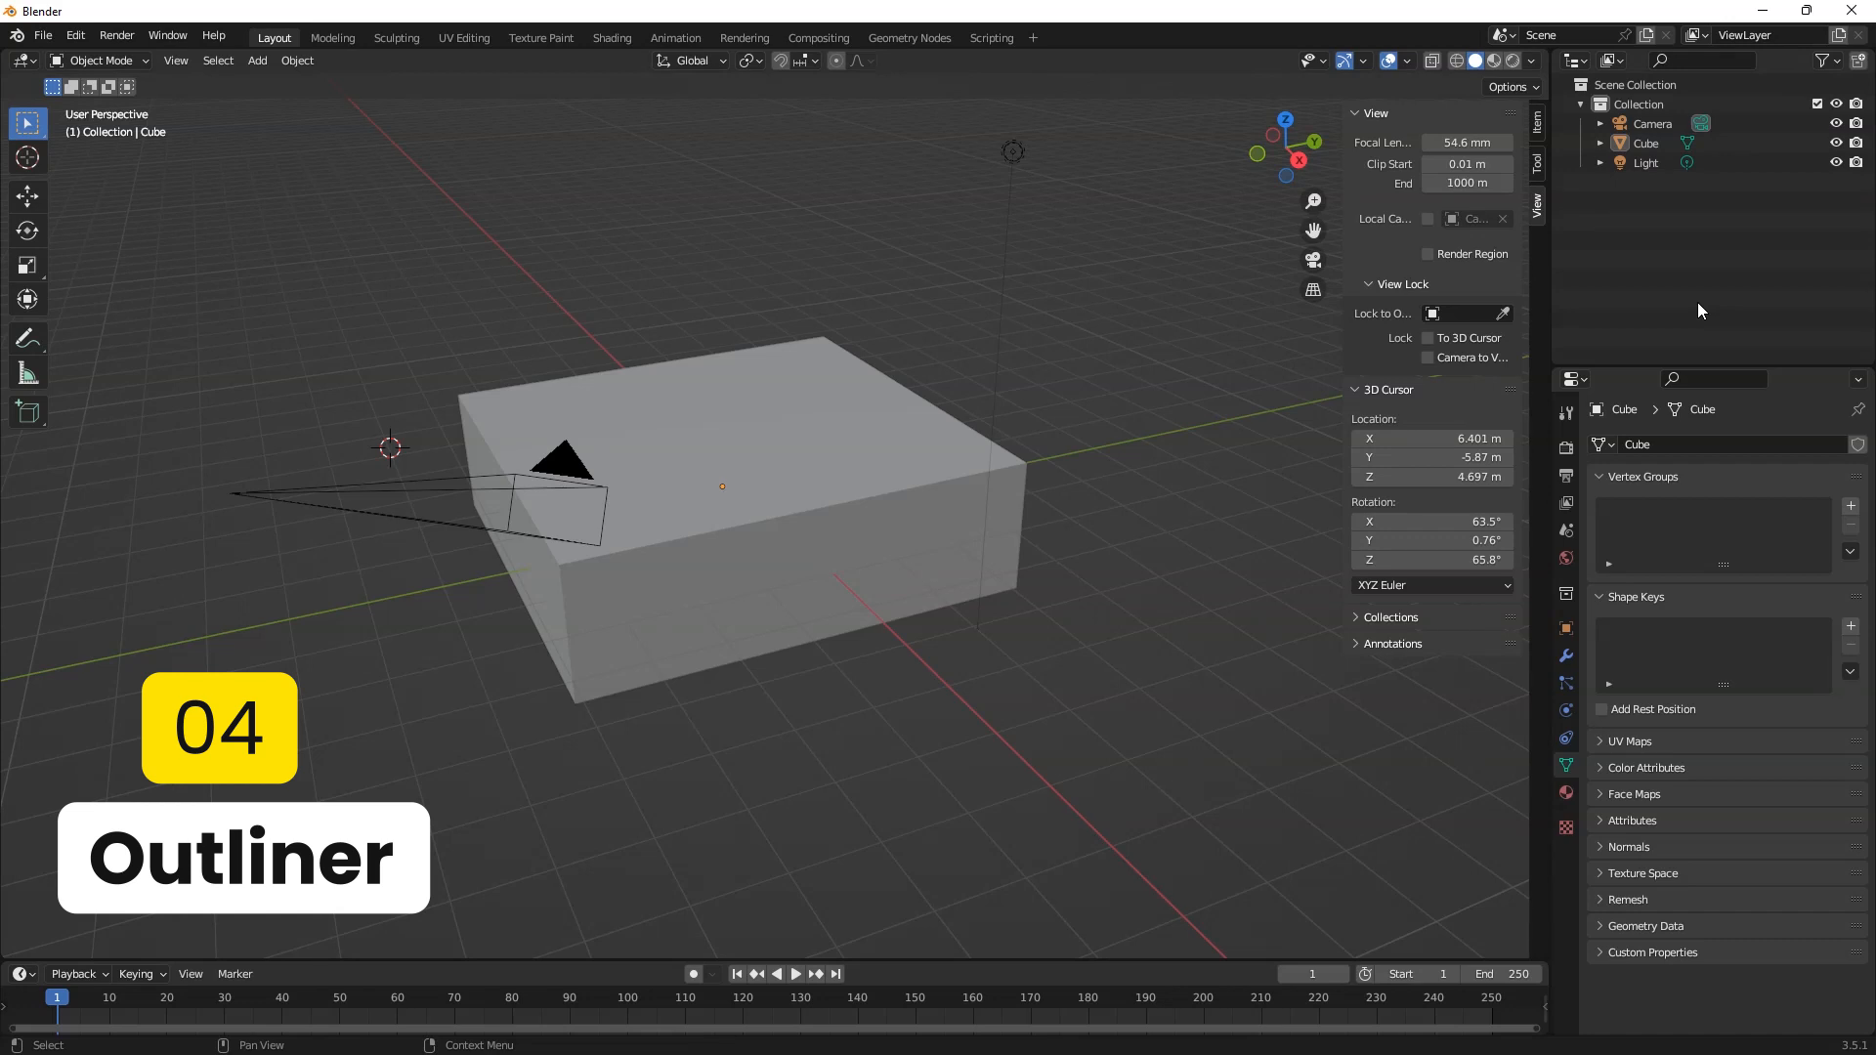
Step: Collapse the scene's collection in the outliner and expand it again to list its objects
left_click(1640, 104)
left_click(1581, 104)
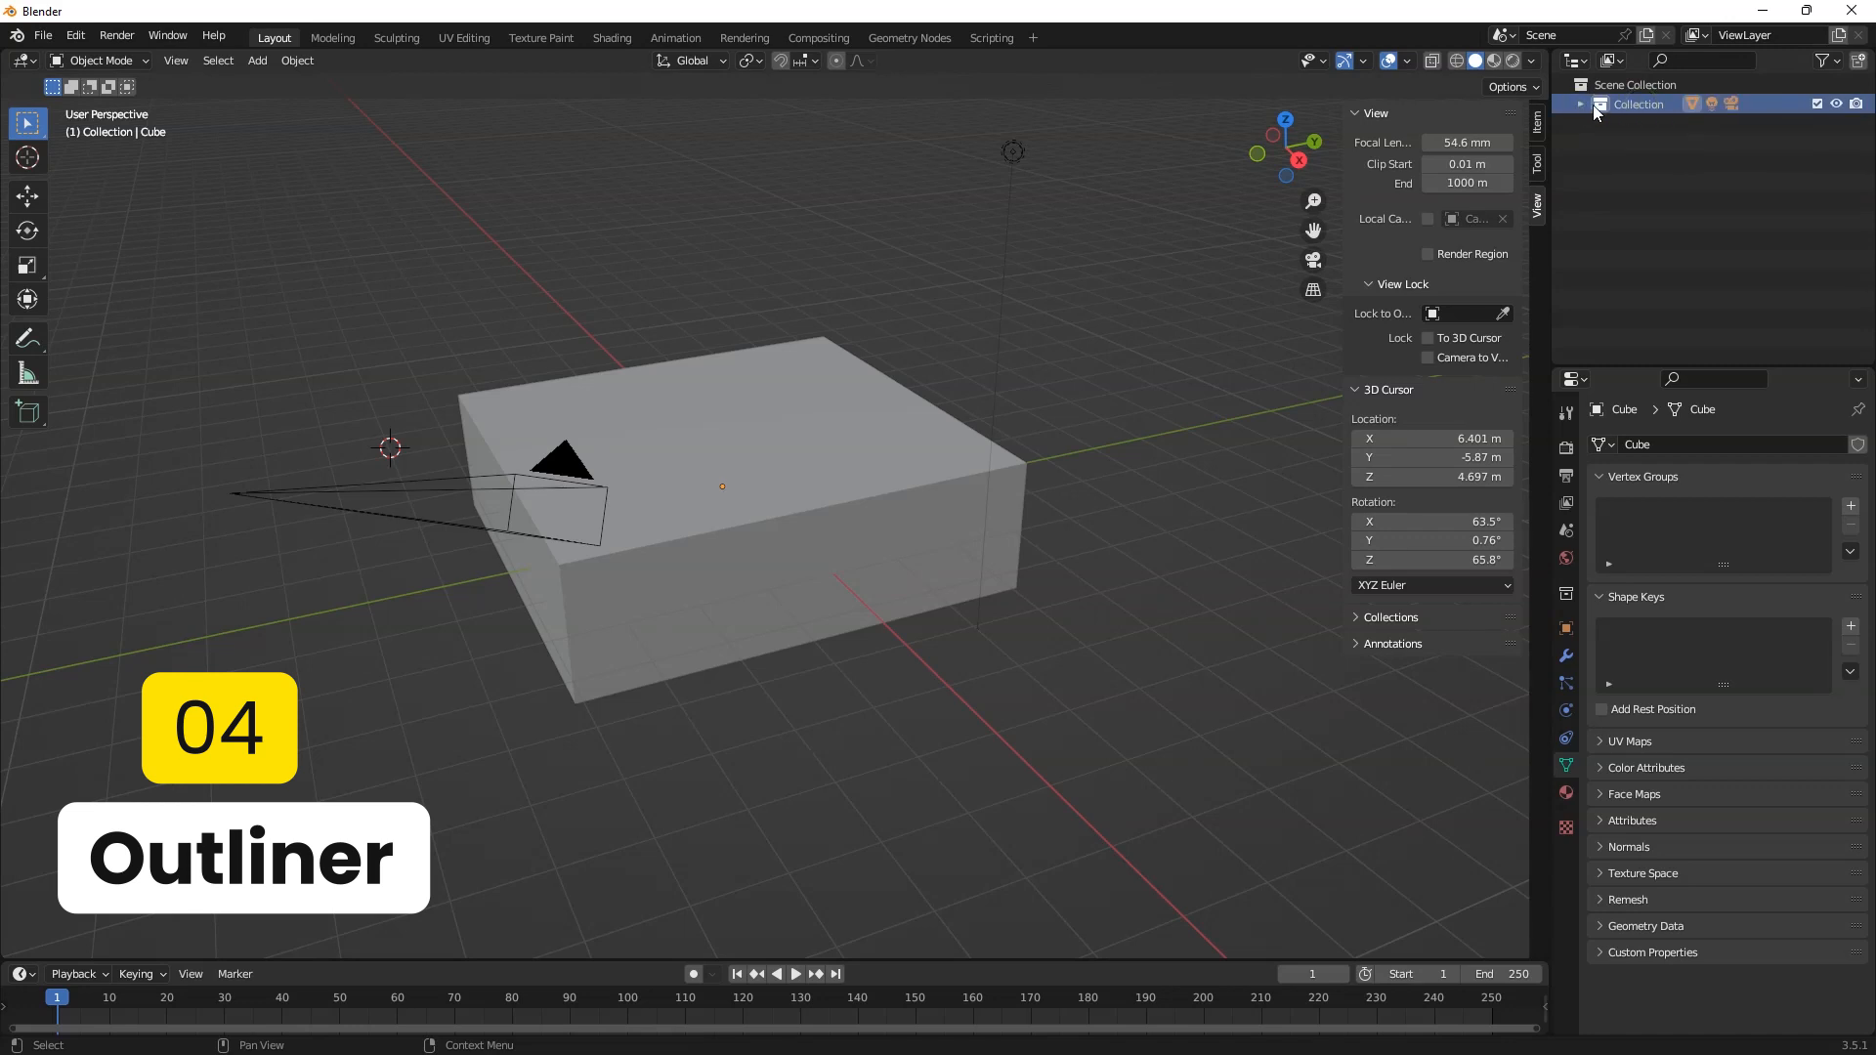
left_click(1581, 104)
Step: Select the camera, the cube and the light one after another in the outliner, and collapse the collection
left_click(1669, 124)
left_click(1653, 142)
left_click(1651, 163)
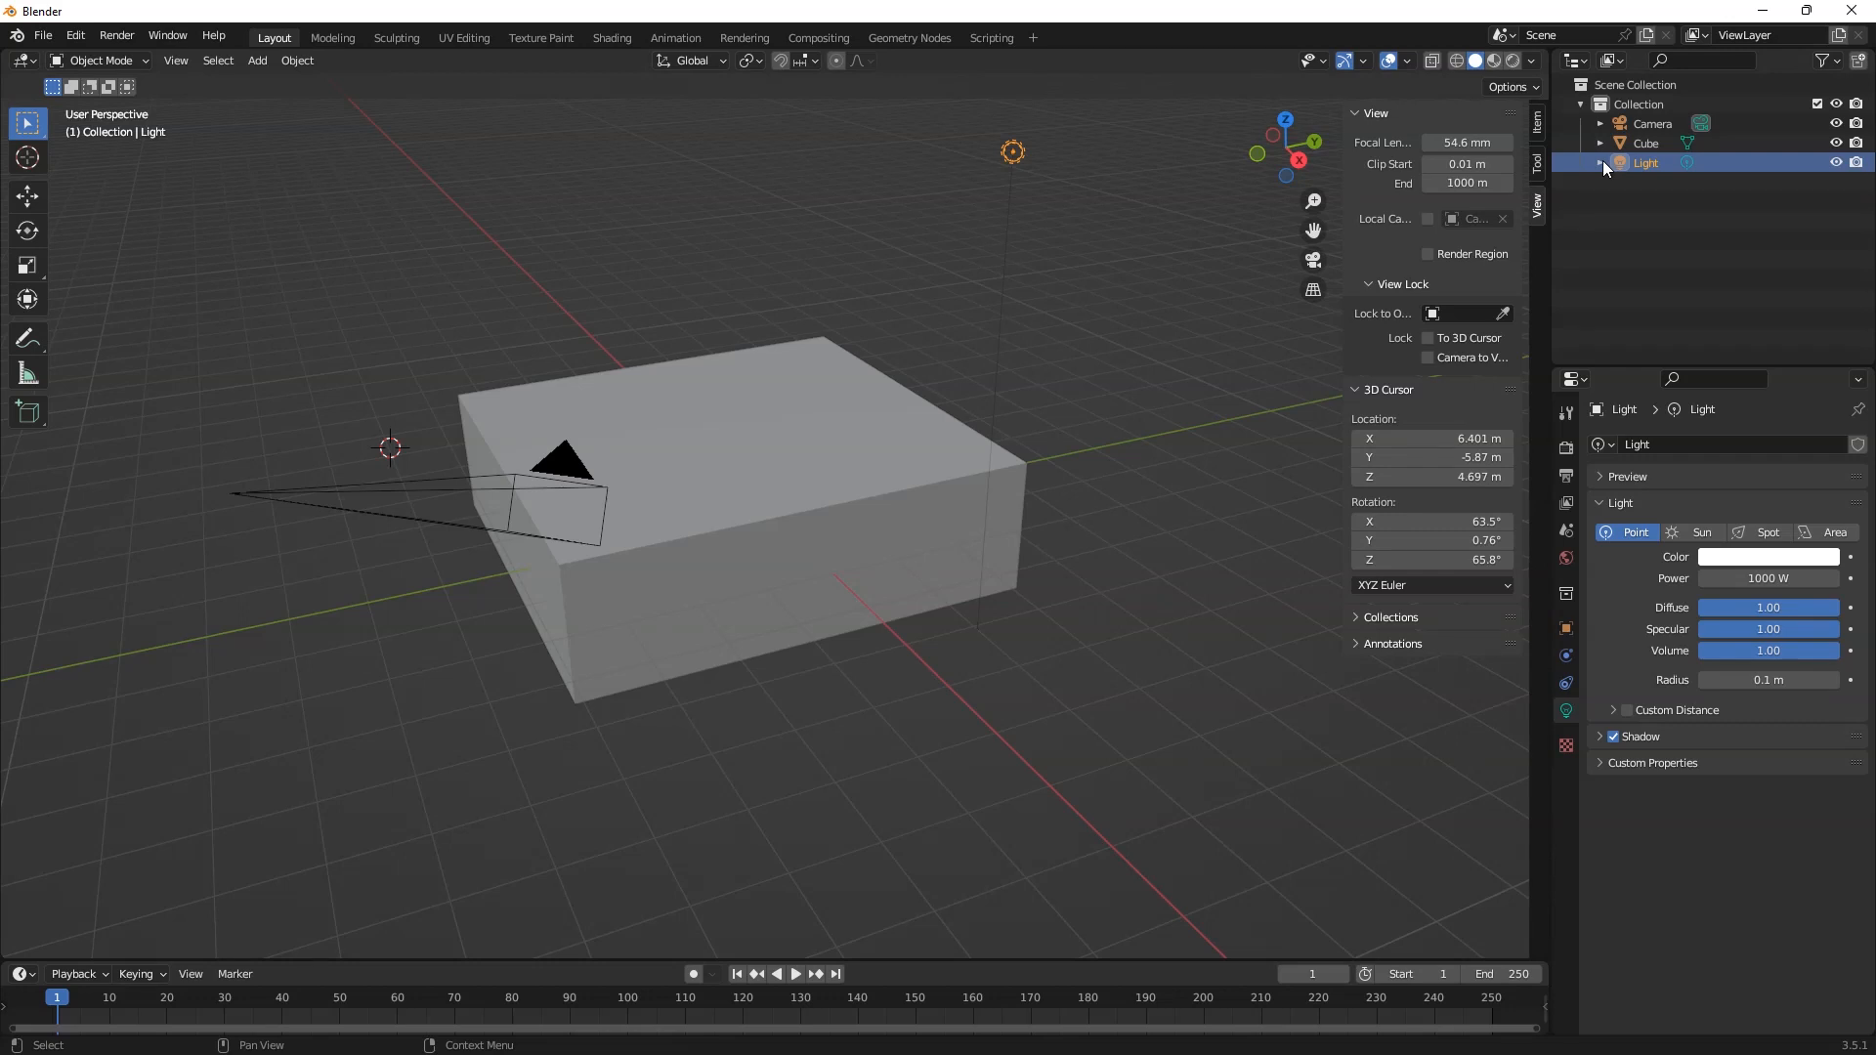
left_click(1580, 104)
left_click(1506, 35)
left_click(1505, 33)
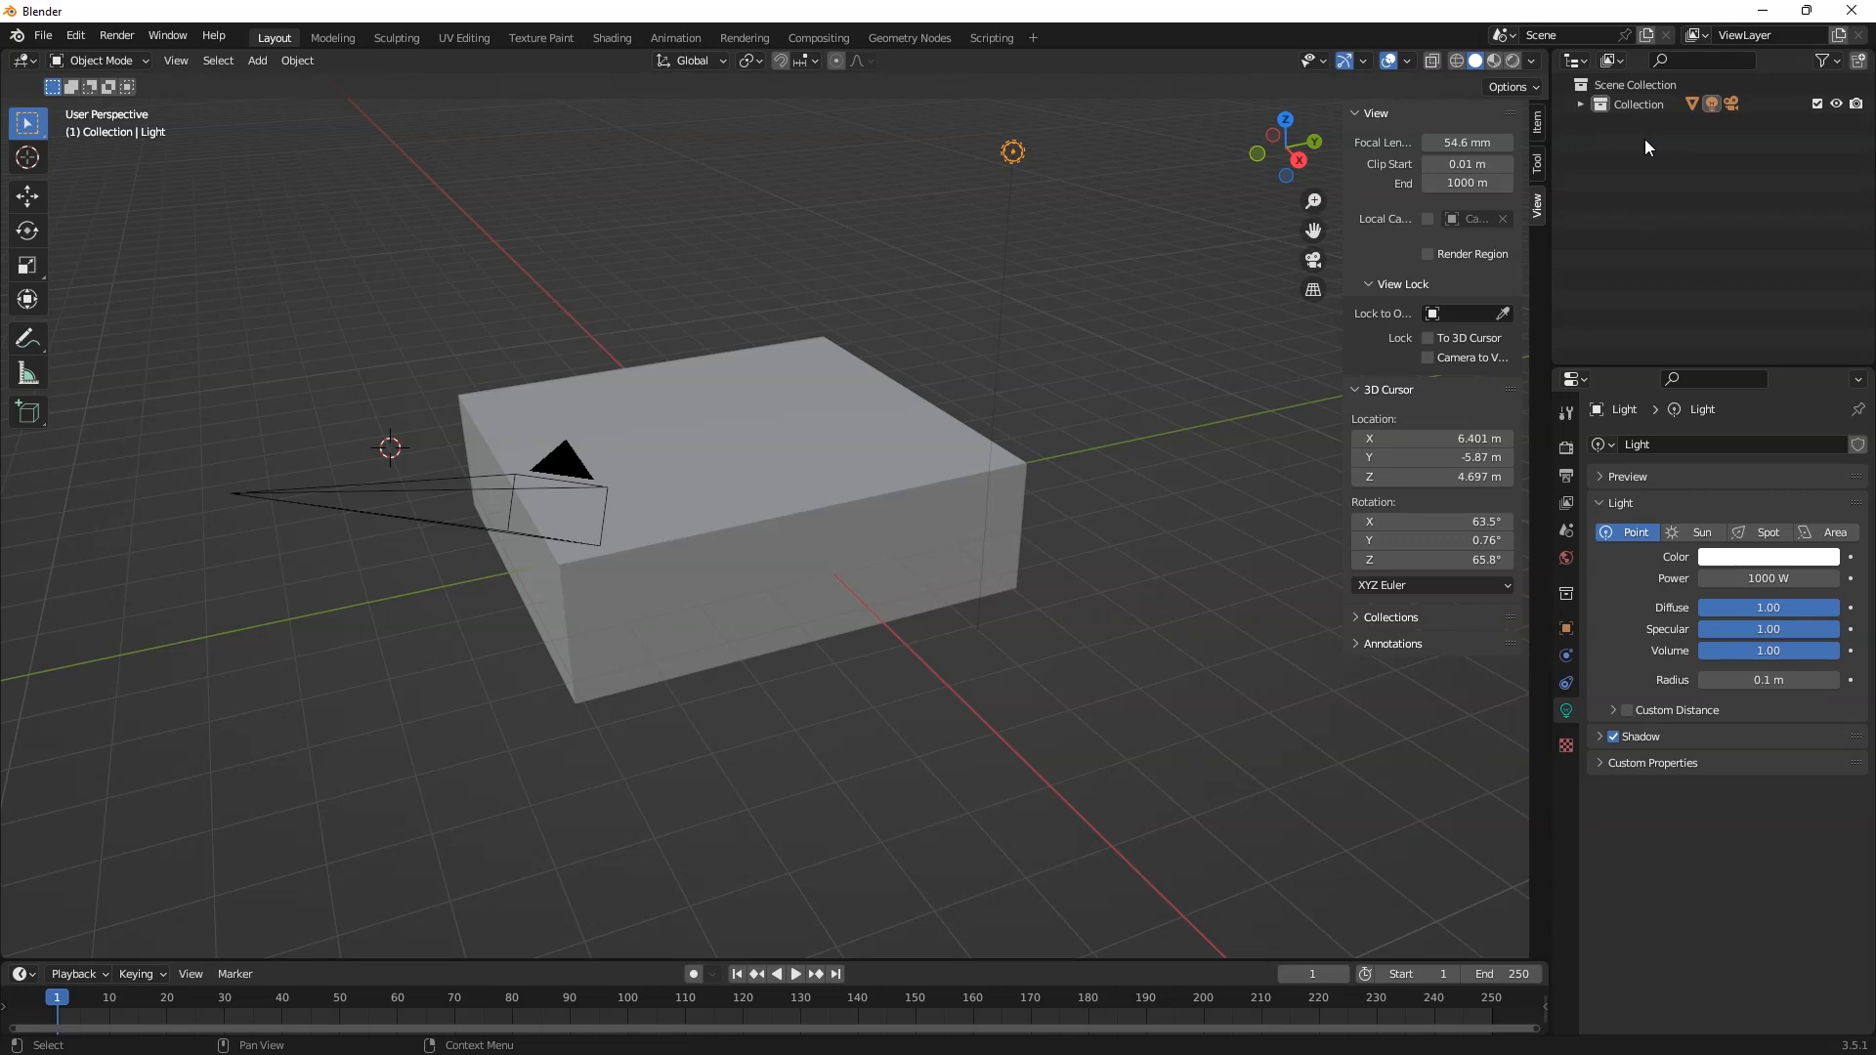
Step: Play the timeline, enlarge its area upward and stop playback at frame 54
left_click(47, 1005)
key("space")
left_click_drag(309, 1004, 419, 903)
key("space")
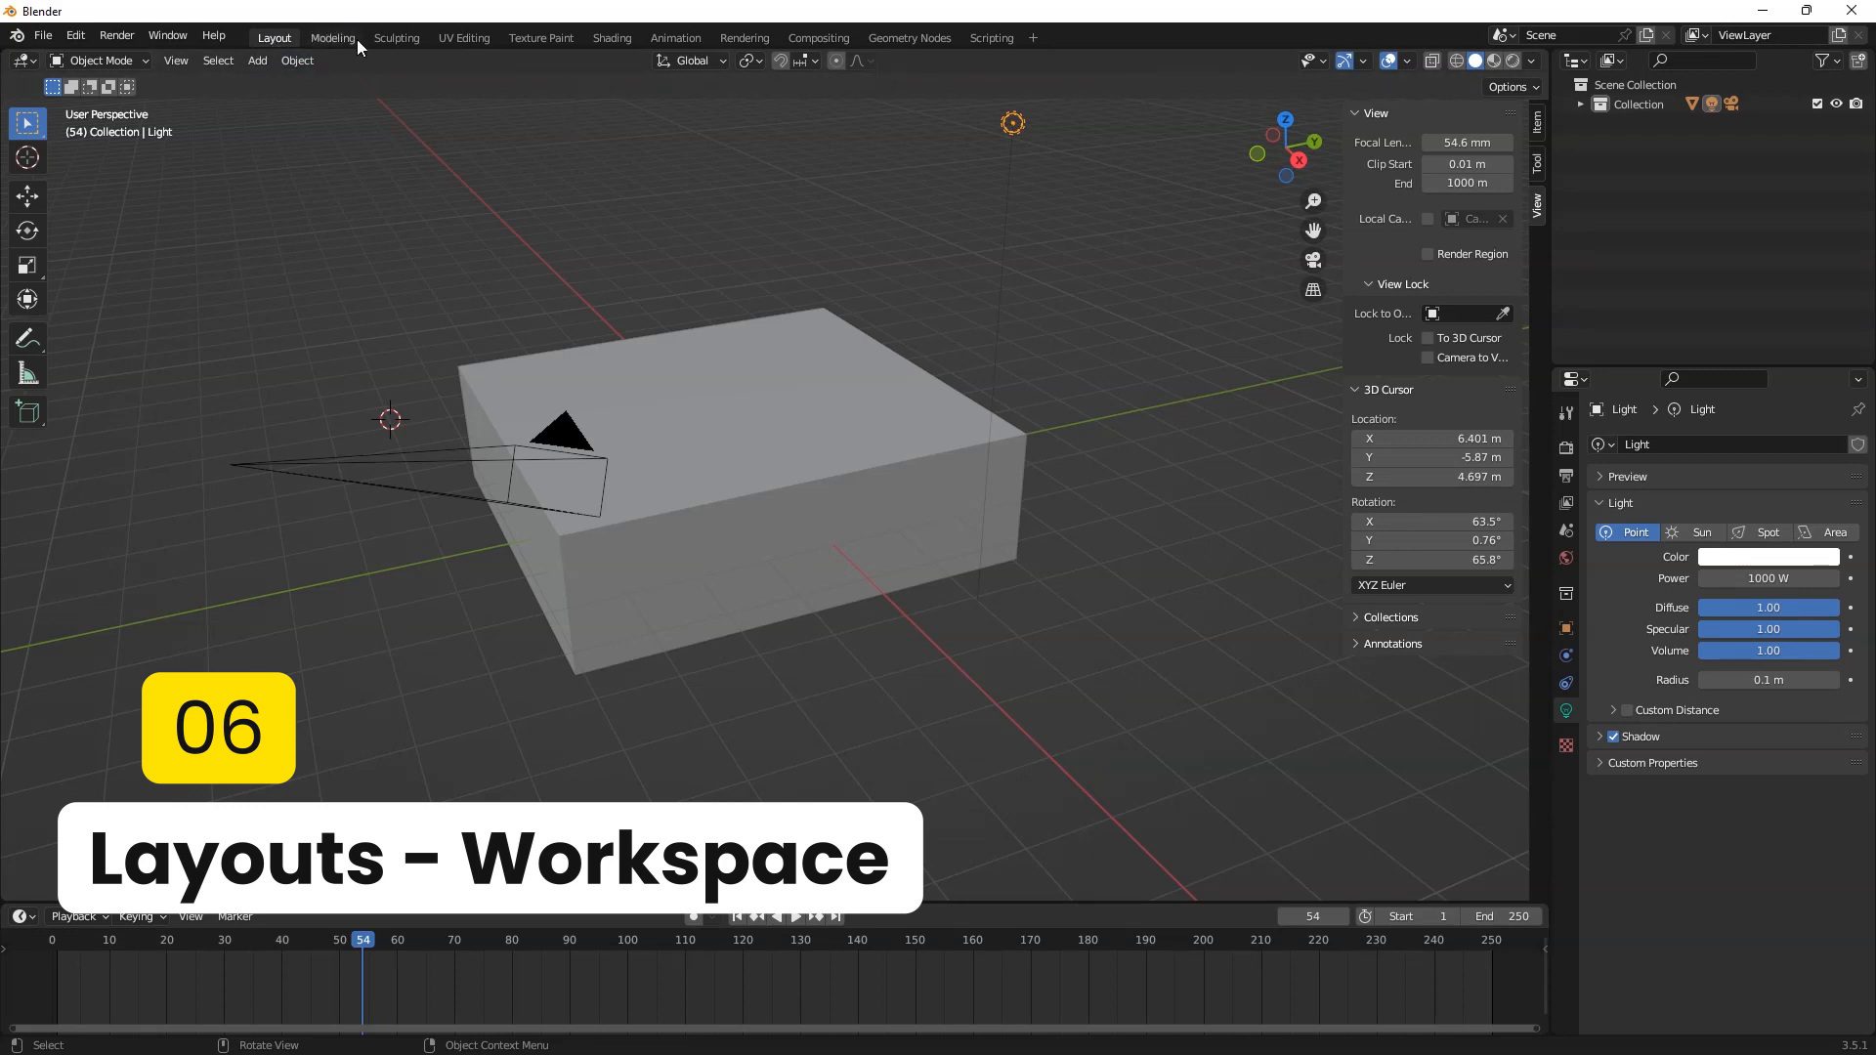
Step: Show the Modeling, Sculpting, UV Editing, Texture Paint, Shading and Animation workspaces one after another
left_click(324, 38)
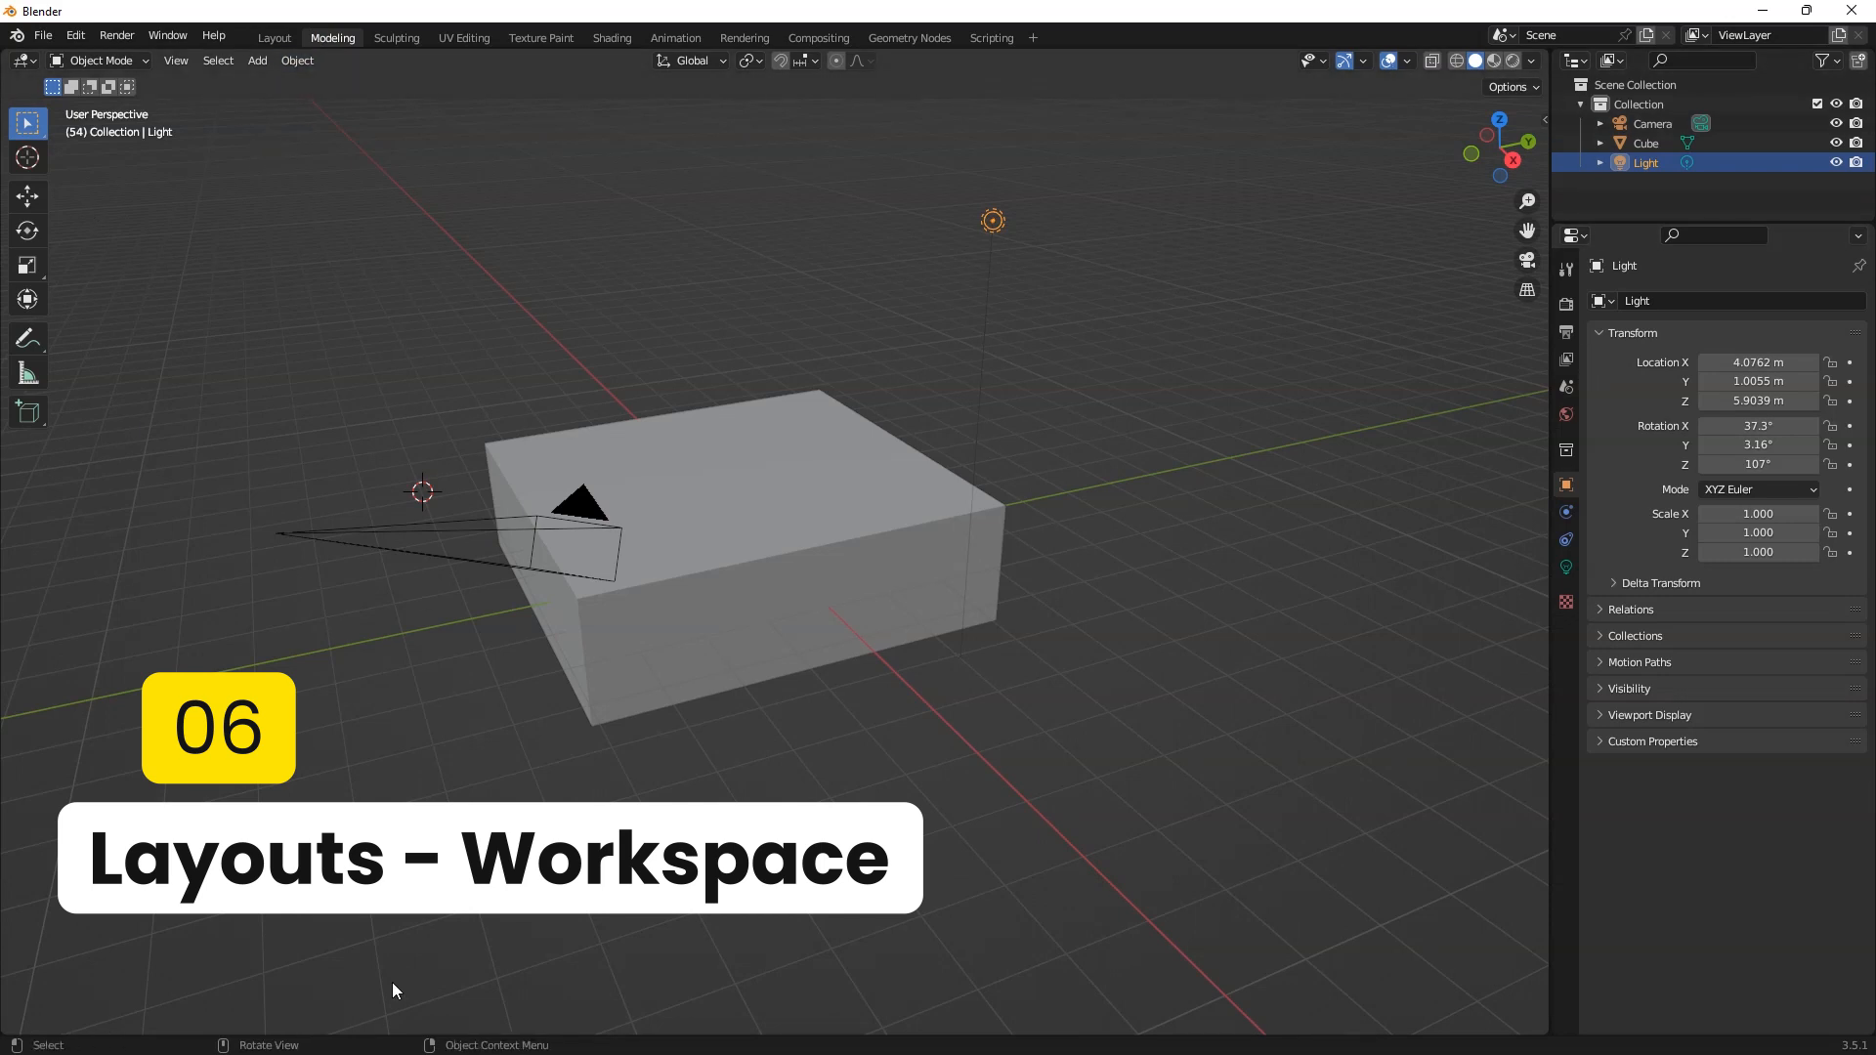
left_click(393, 39)
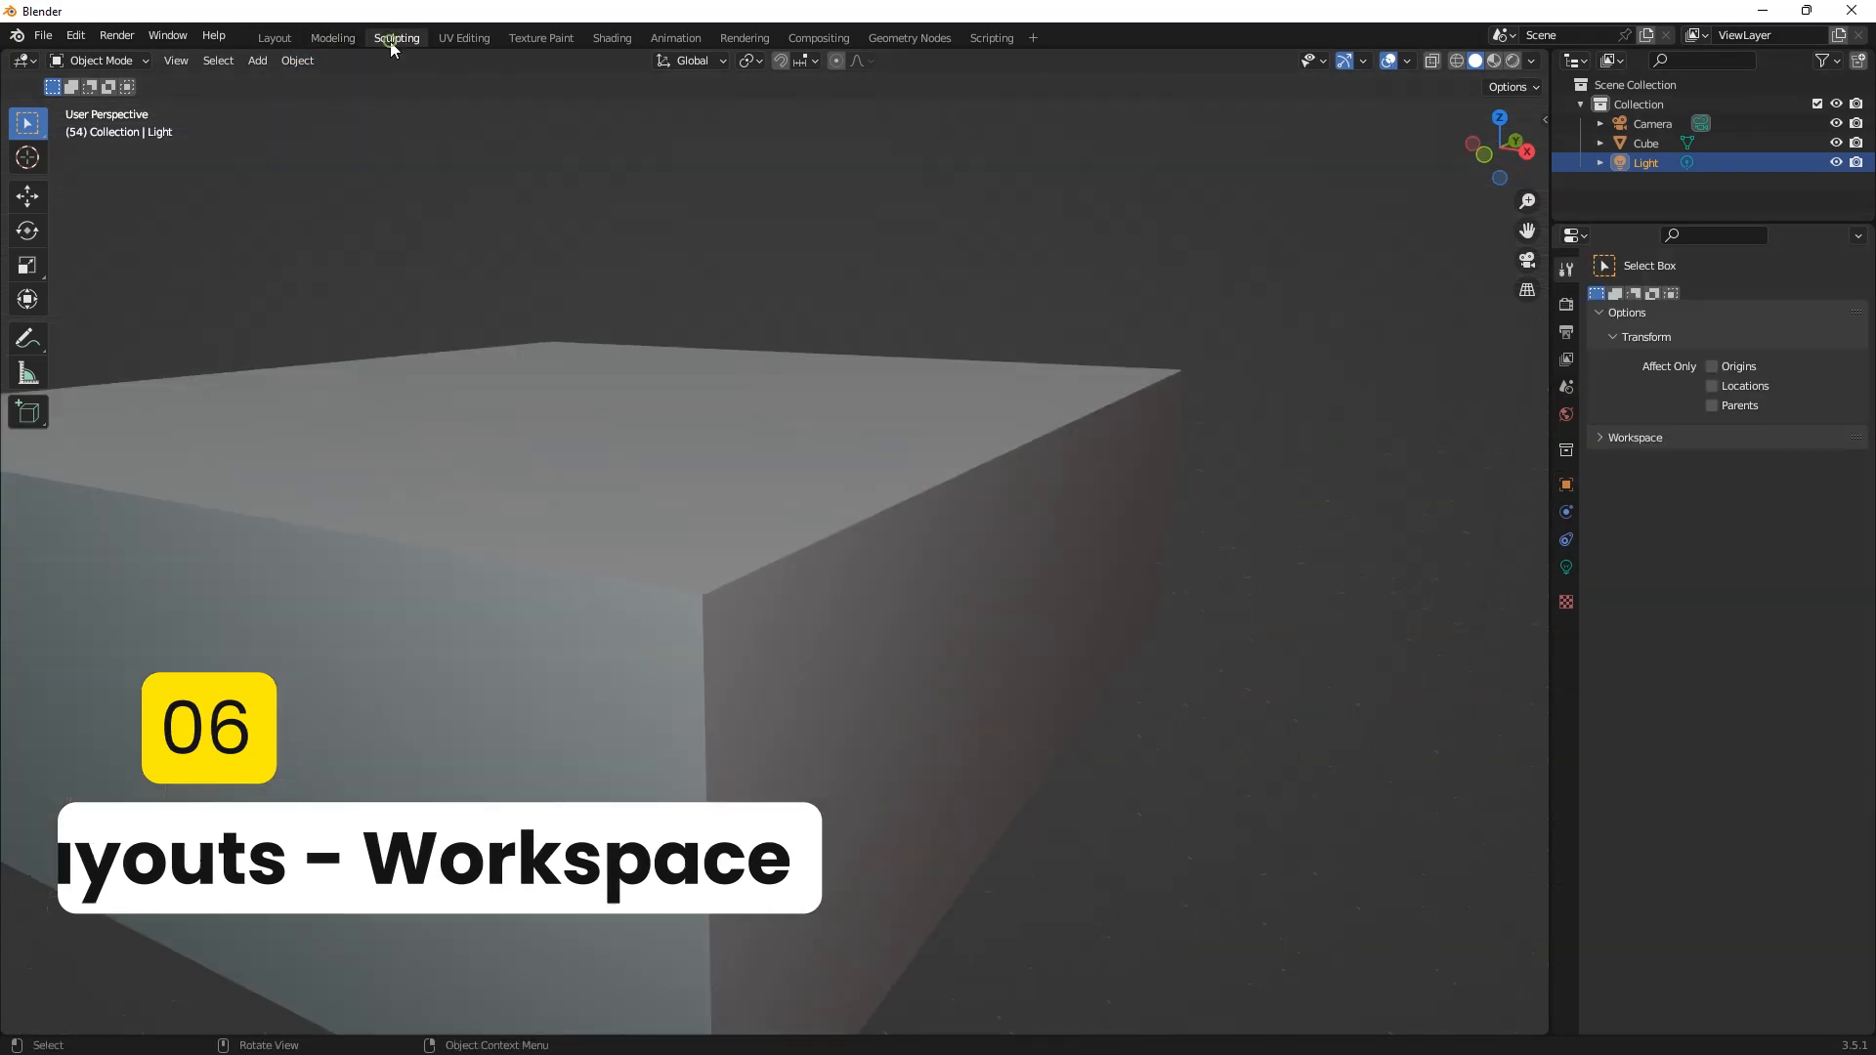
left_click(469, 39)
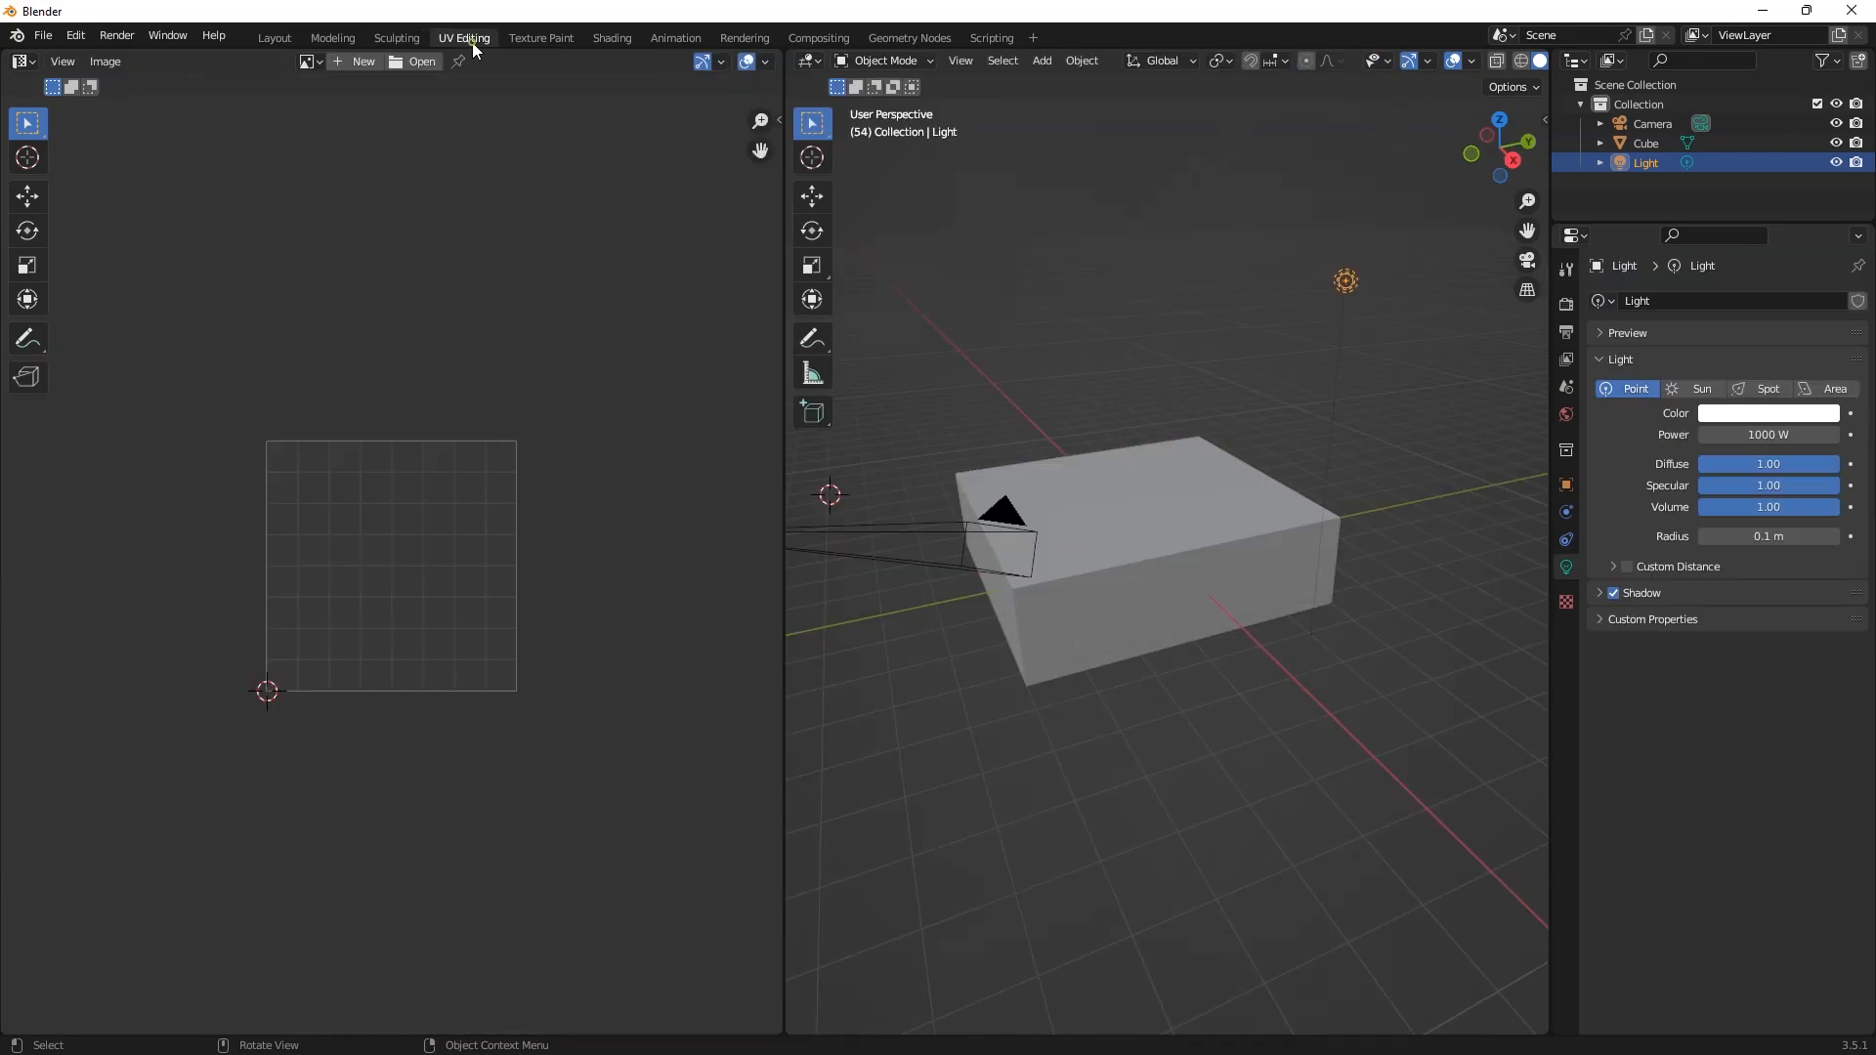
left_click(541, 39)
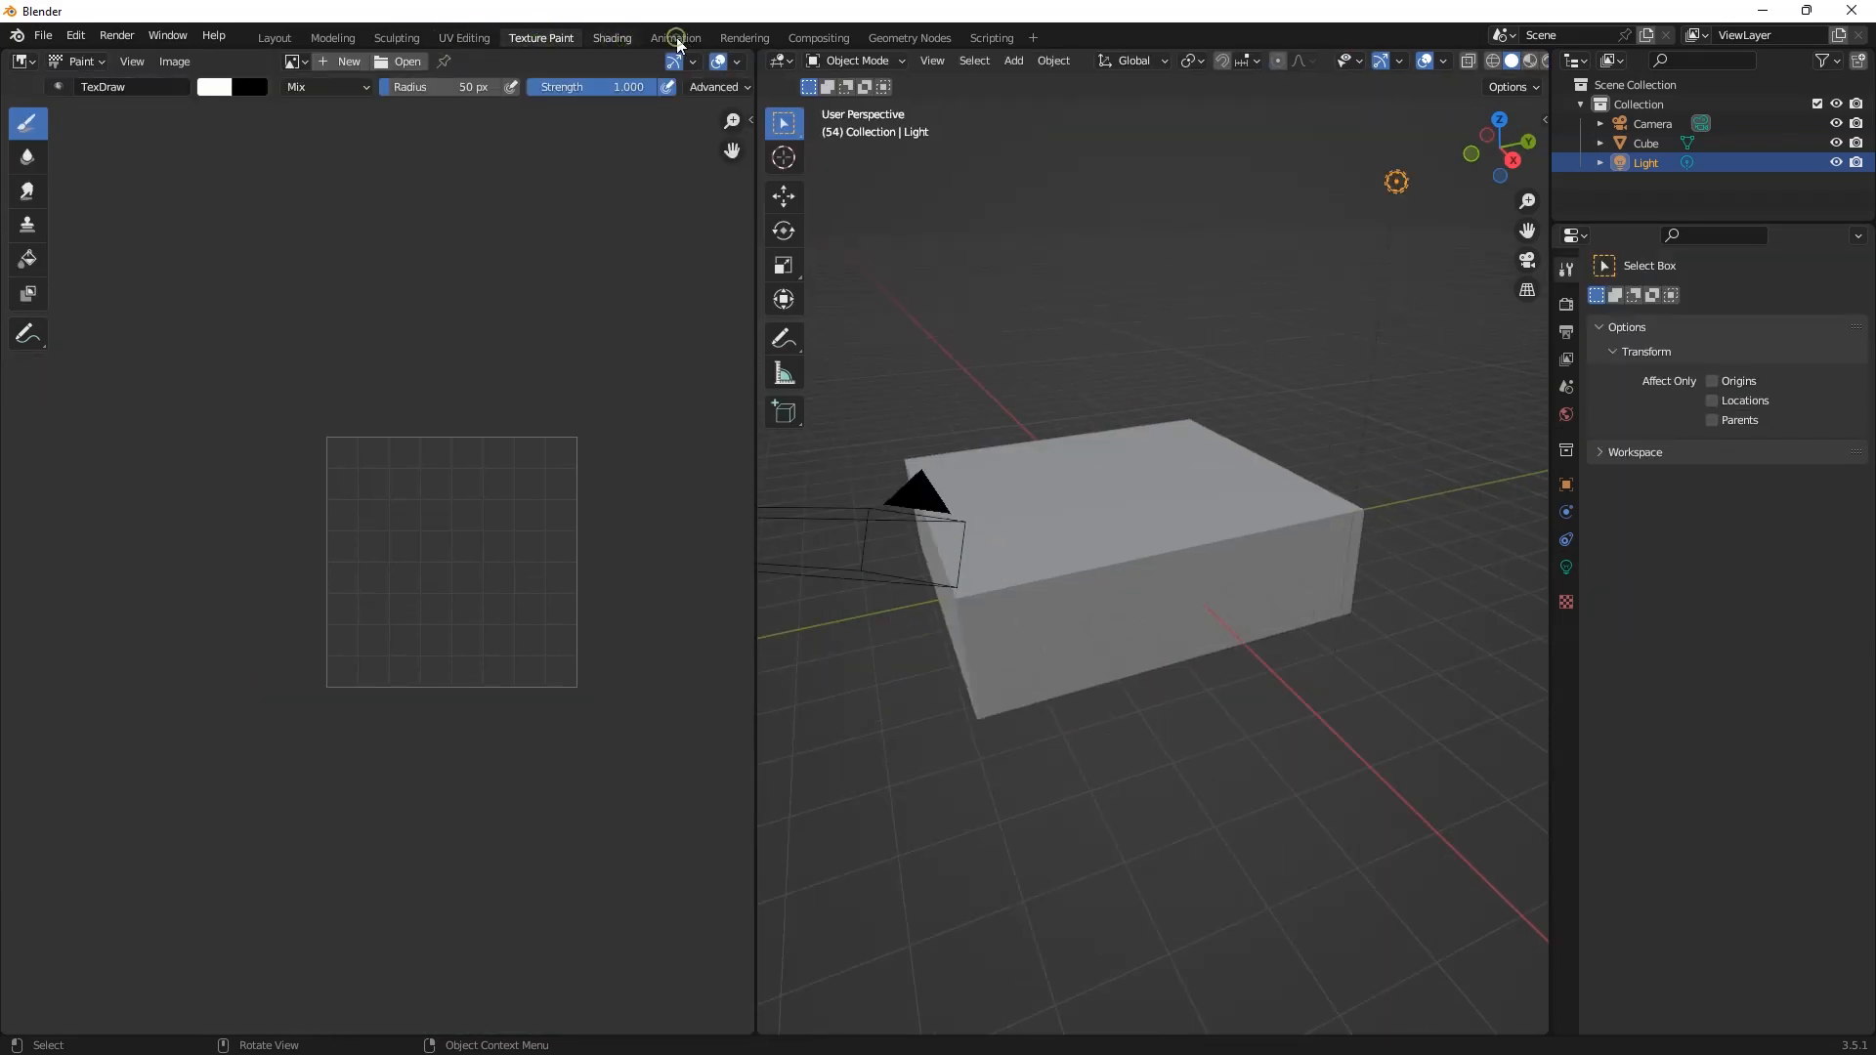
key("ctrl+Page_Down")
key("ctrl+Page_Down")
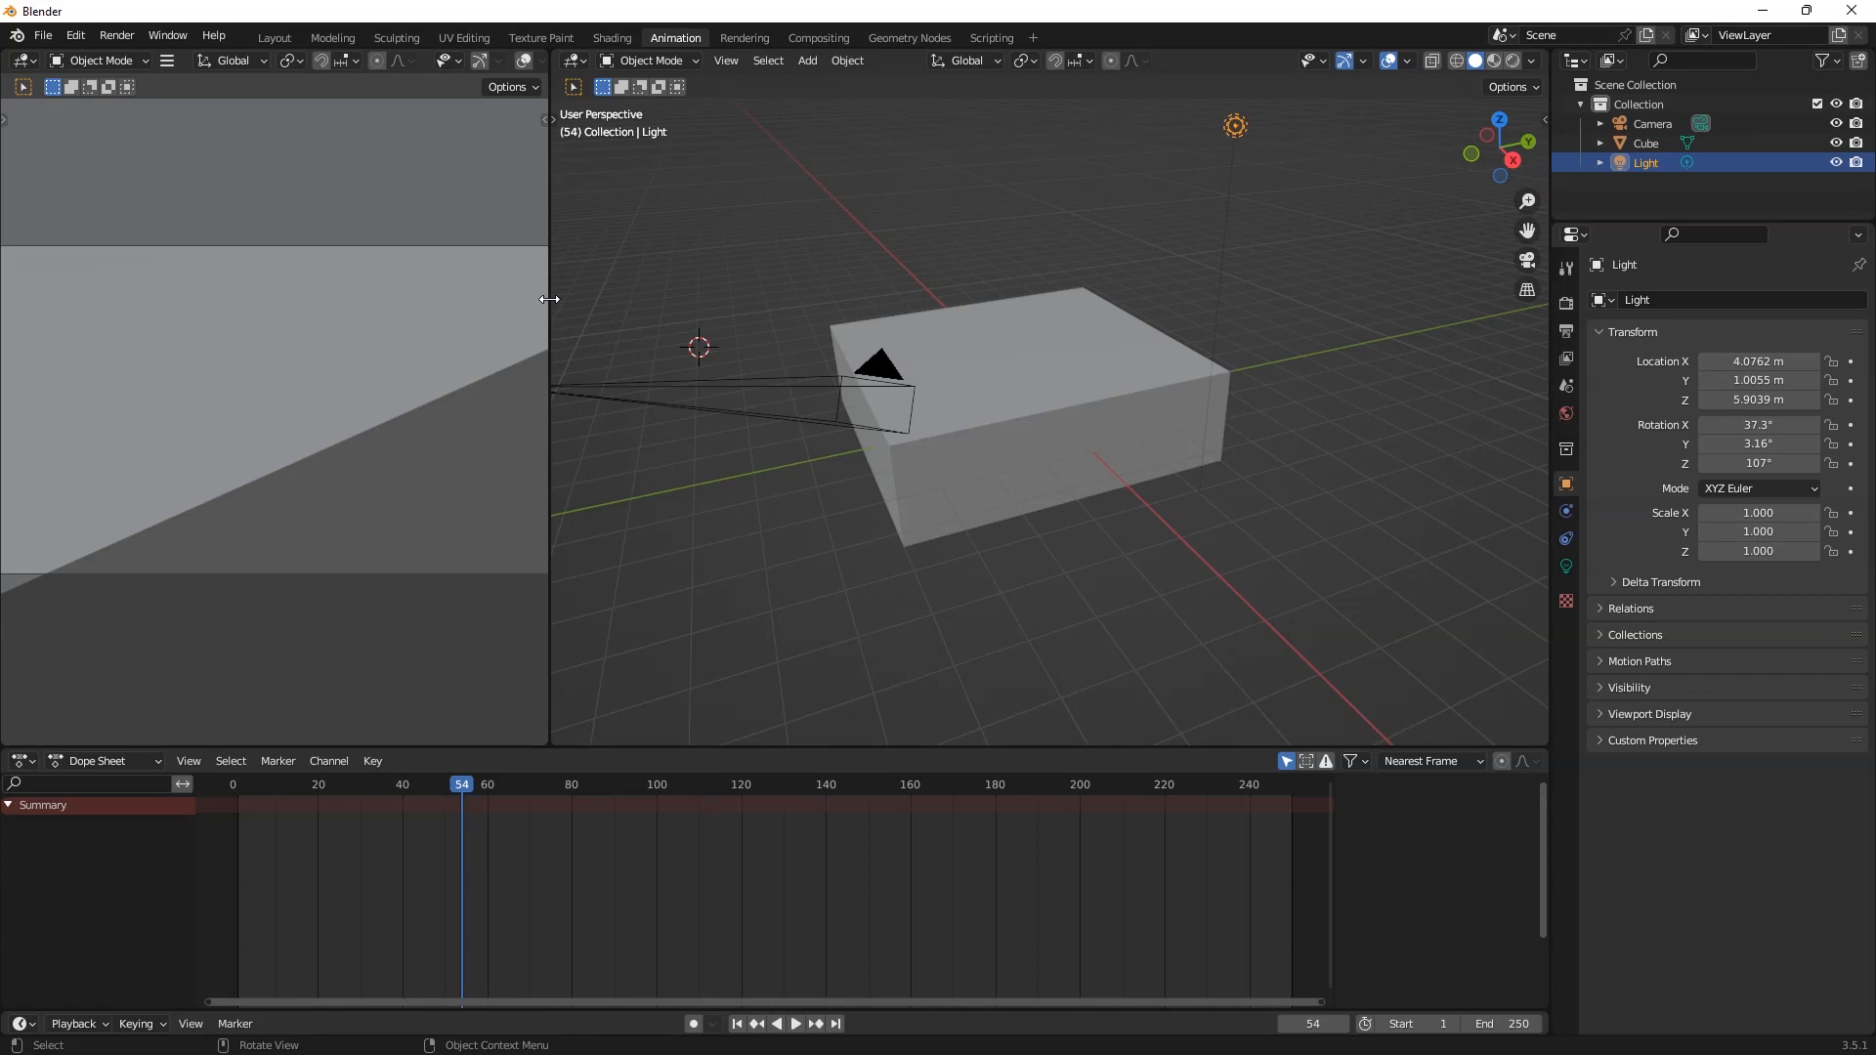
Step: Show the Rendering, Compositing, Geometry Nodes and Scripting workspaces in turn, and return to the Layout workspace
left_click(743, 37)
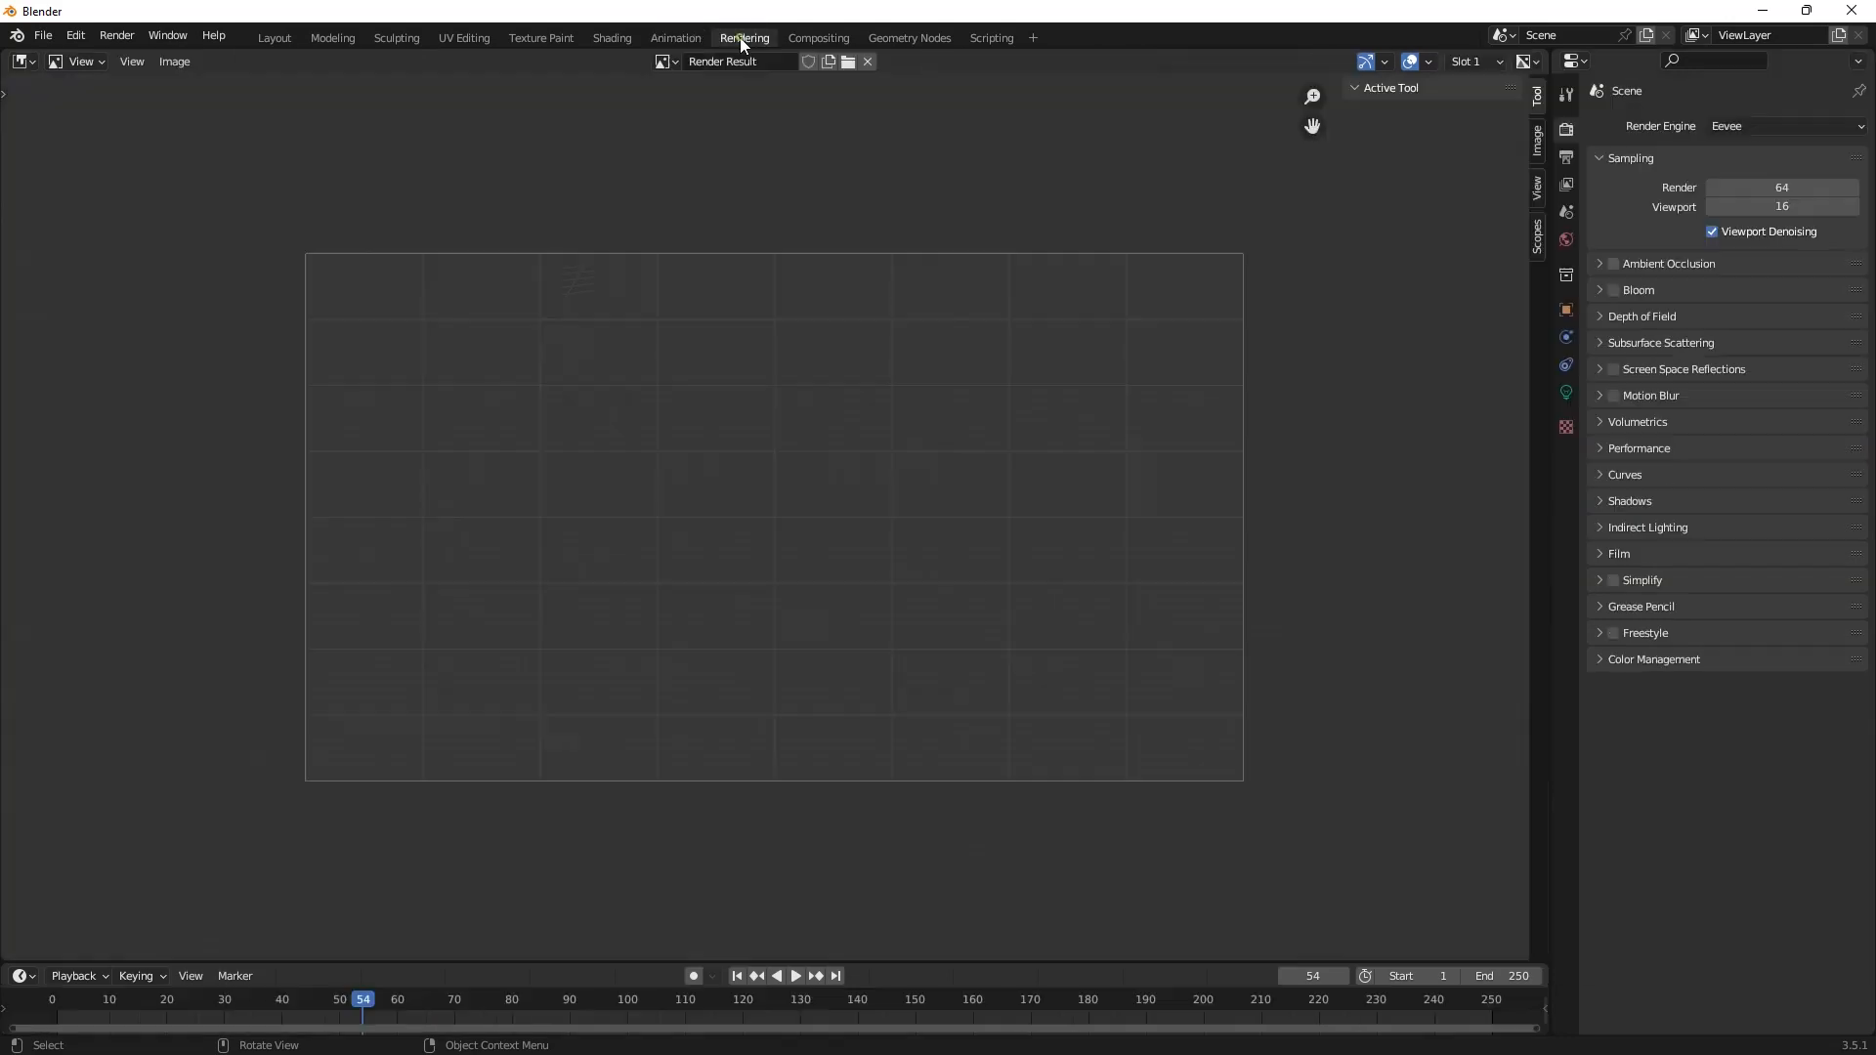
left_click(820, 39)
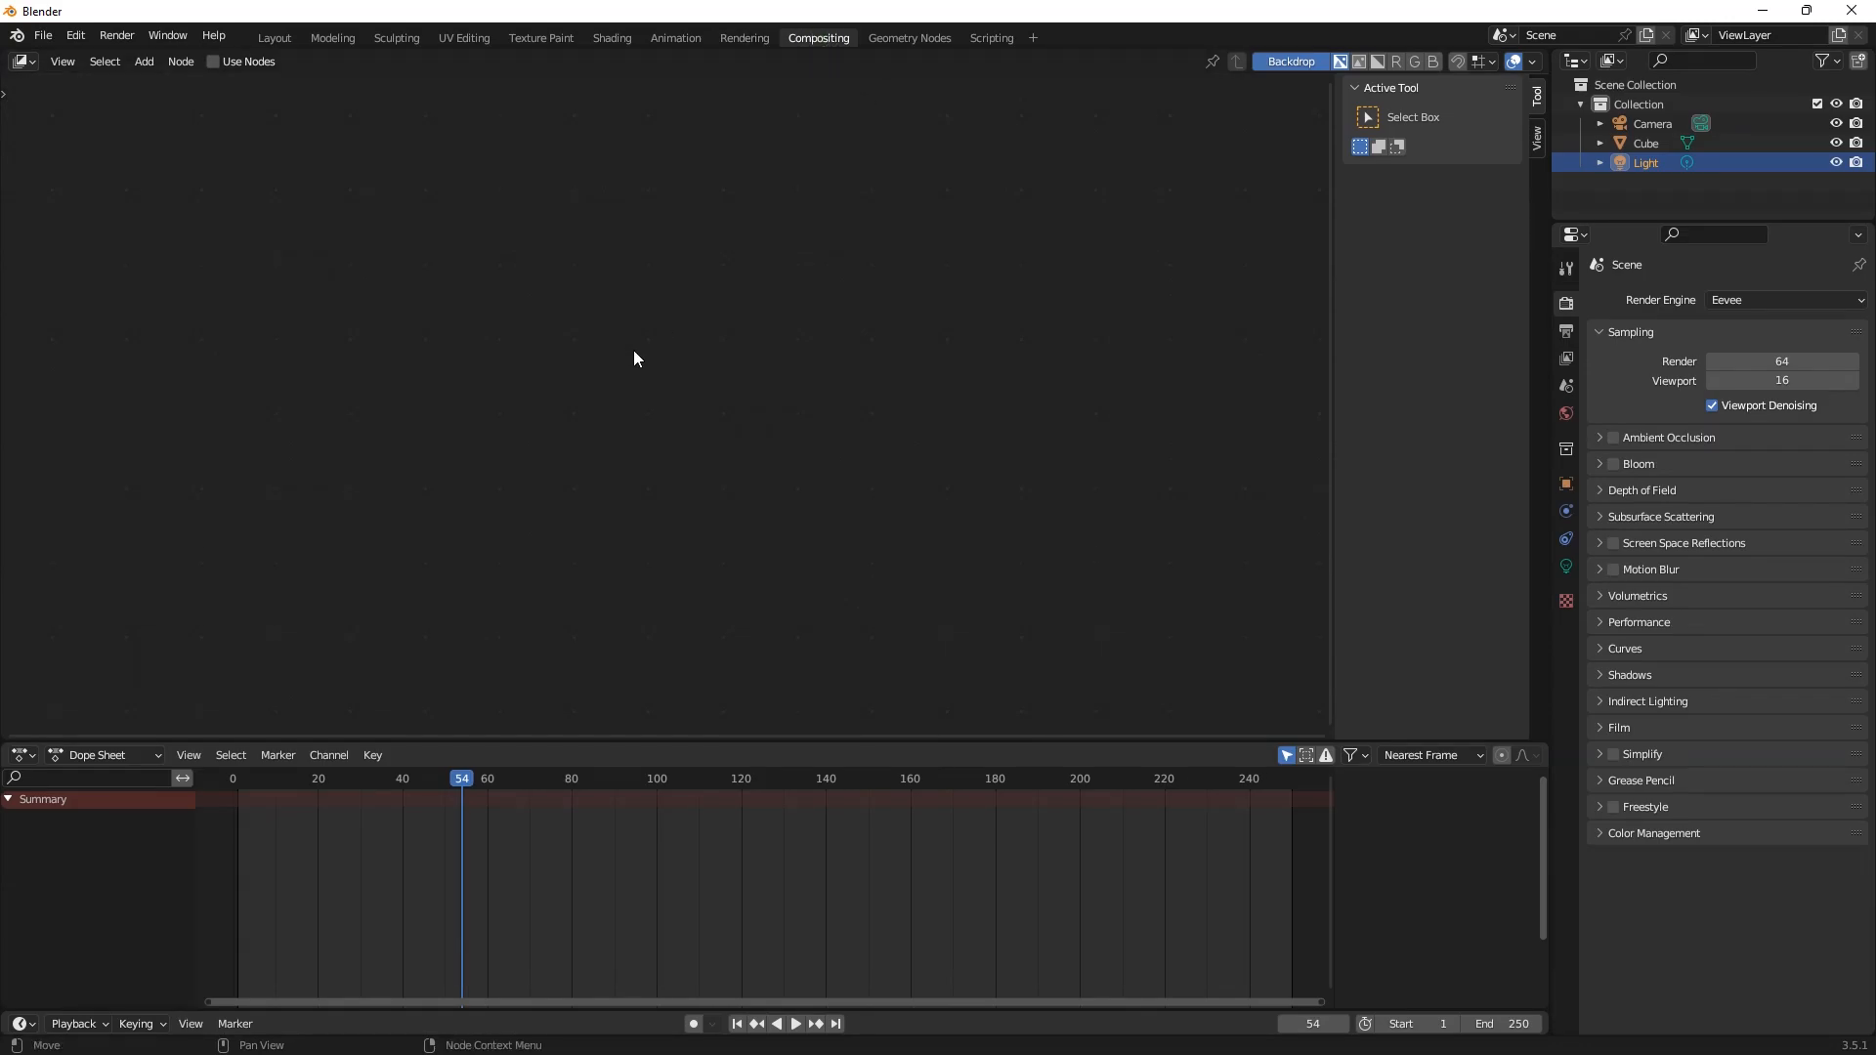
left_click(906, 39)
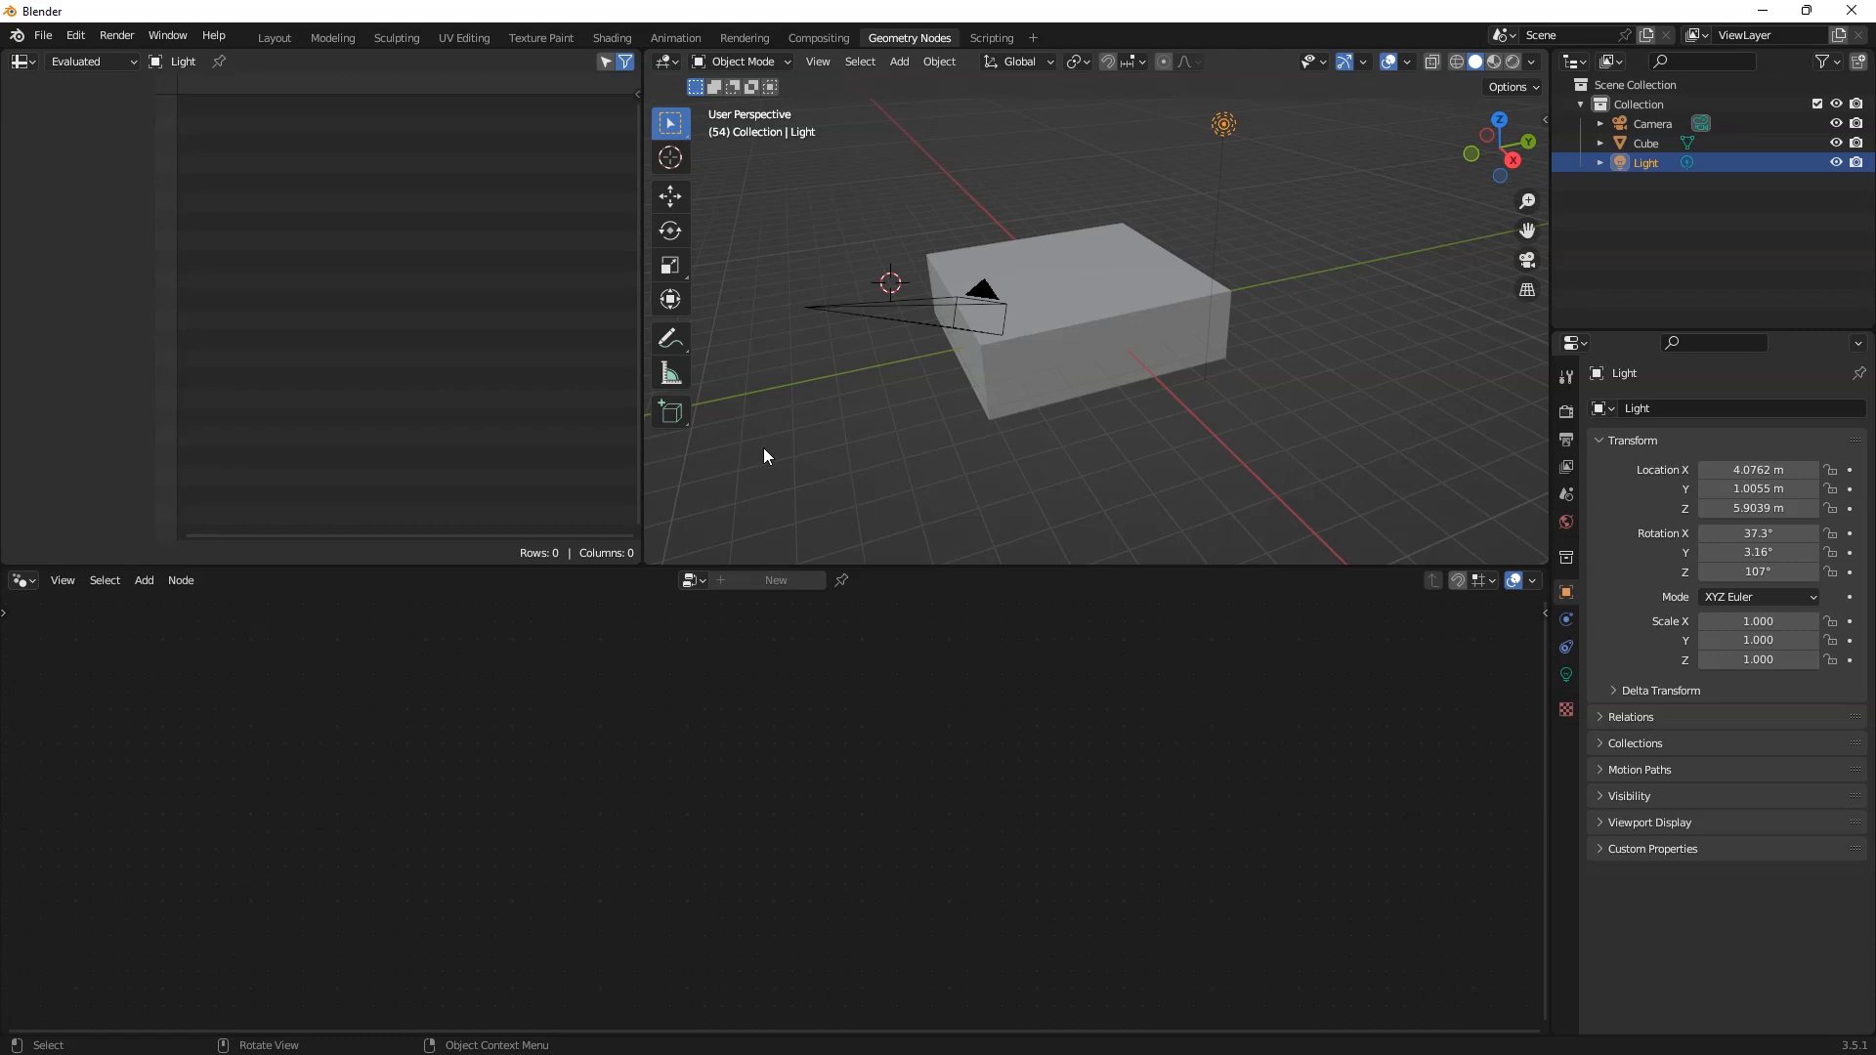
left_click(991, 38)
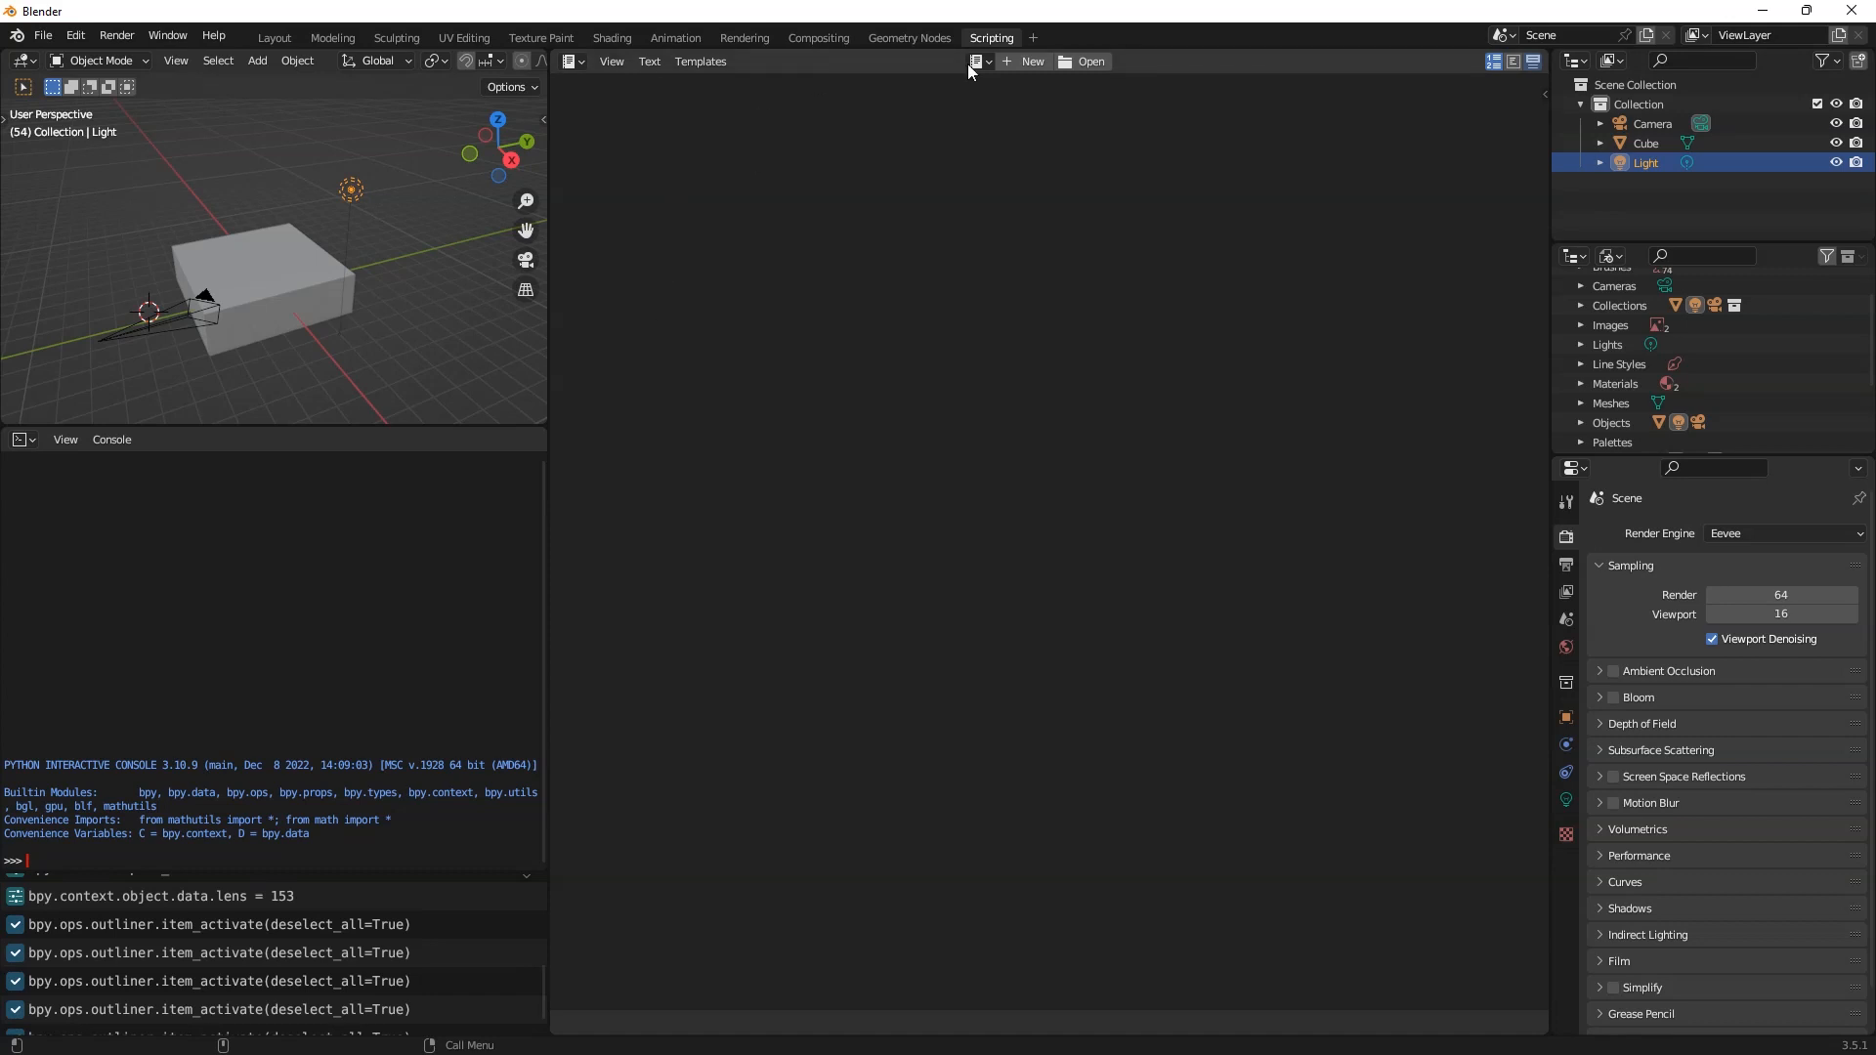
left_click(276, 37)
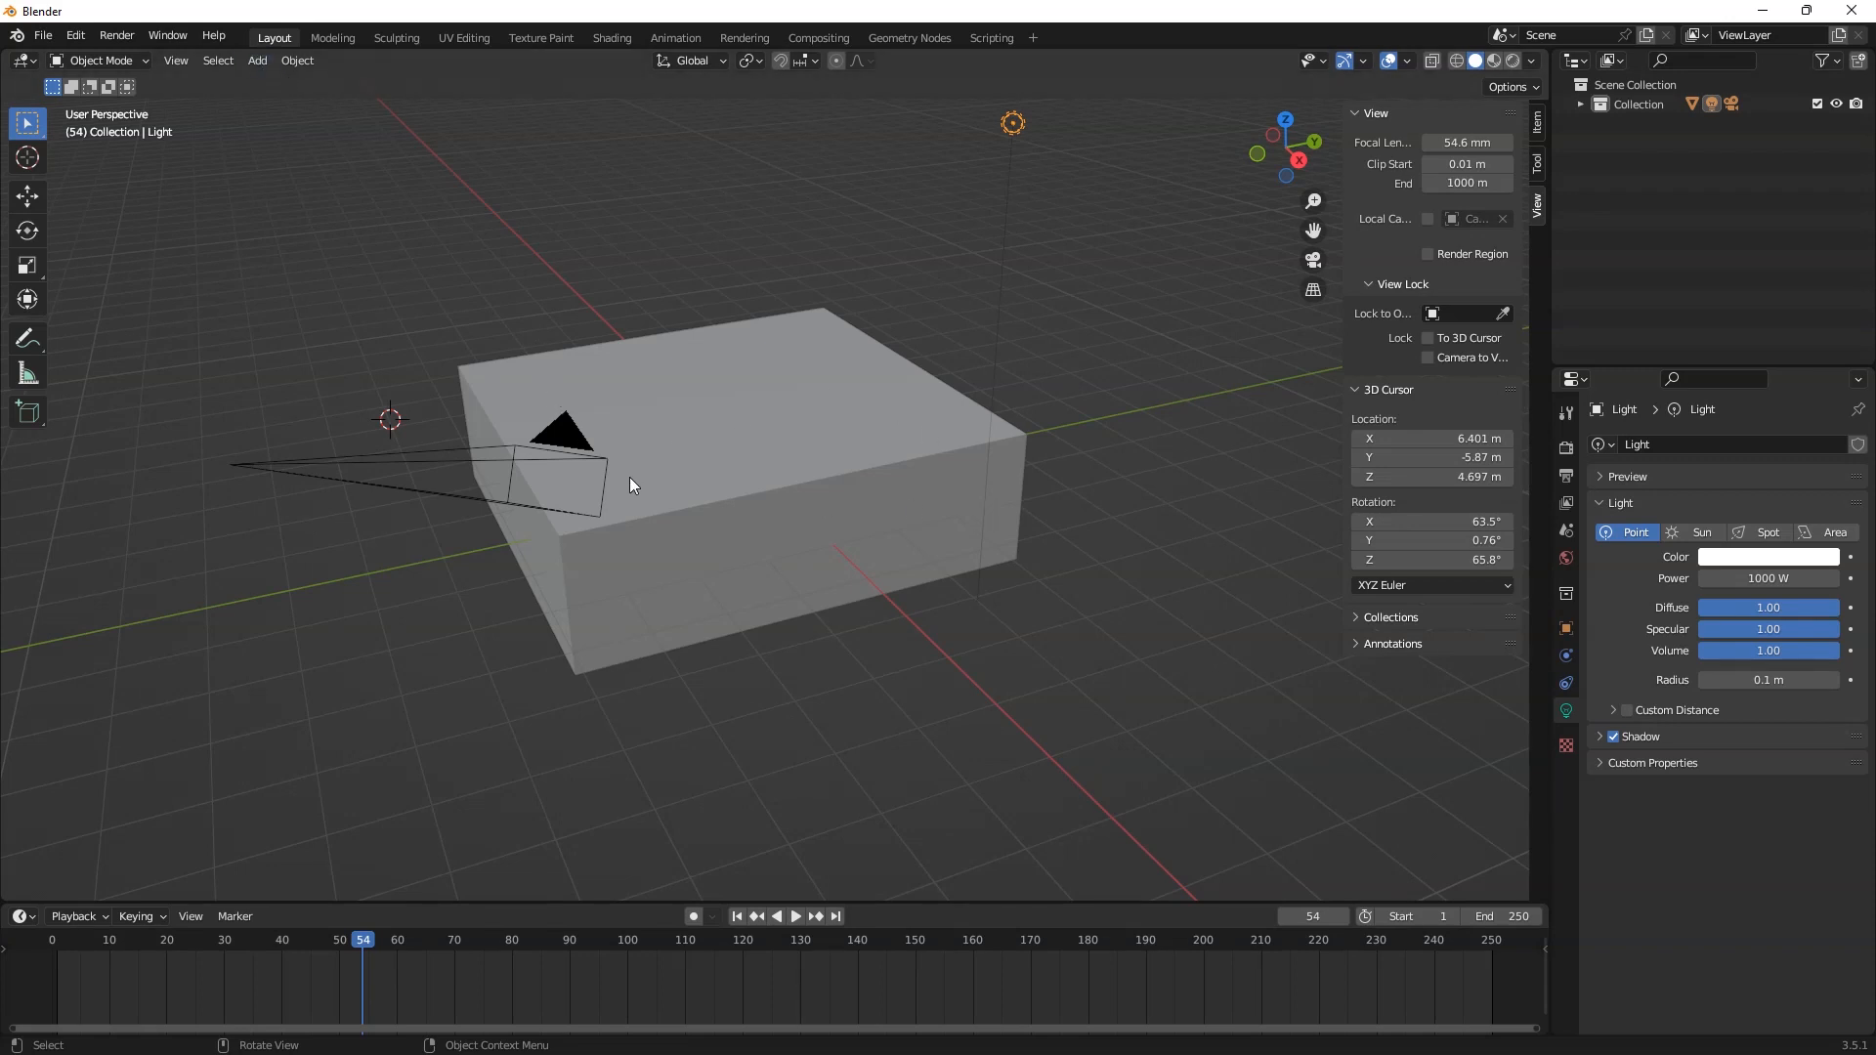
Step: Go through the Modeling workspace to the Sculpting workspace and select the cube there
scroll(744, 485, "down", 2)
middle_click_drag(746, 482, 800, 473)
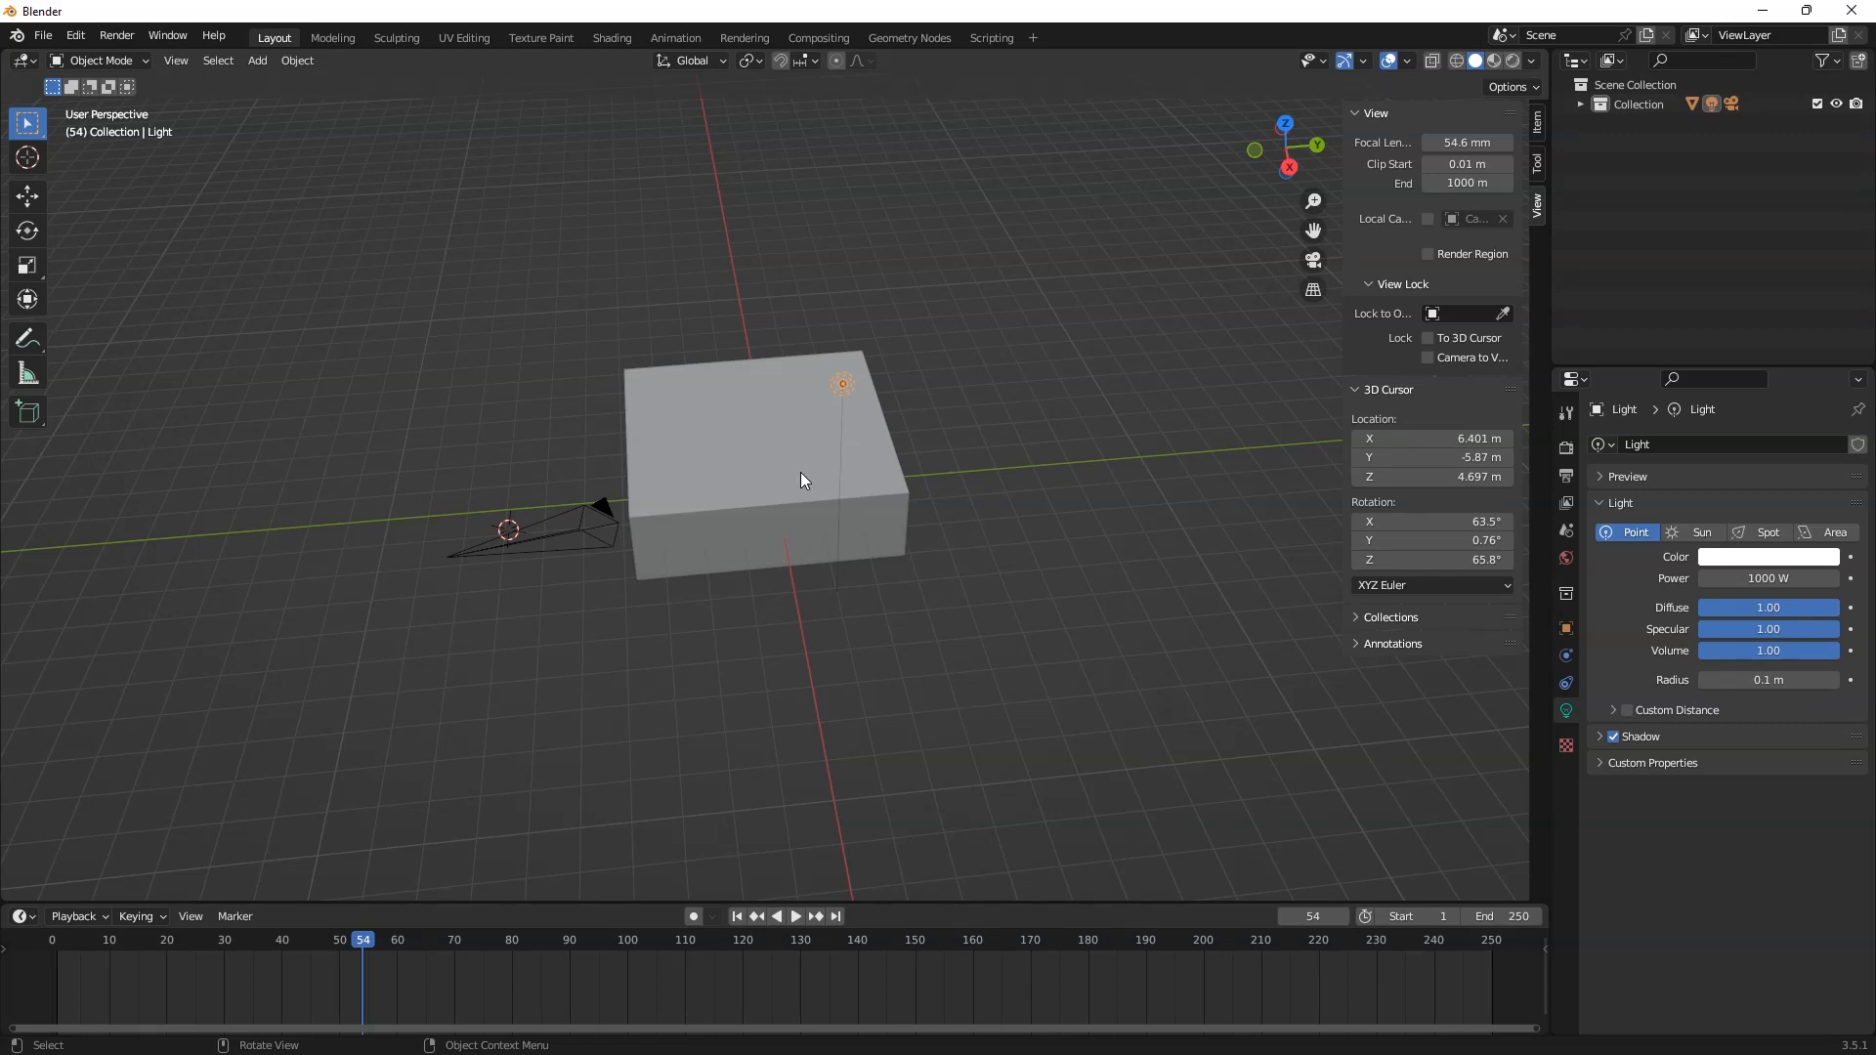
left_click(332, 38)
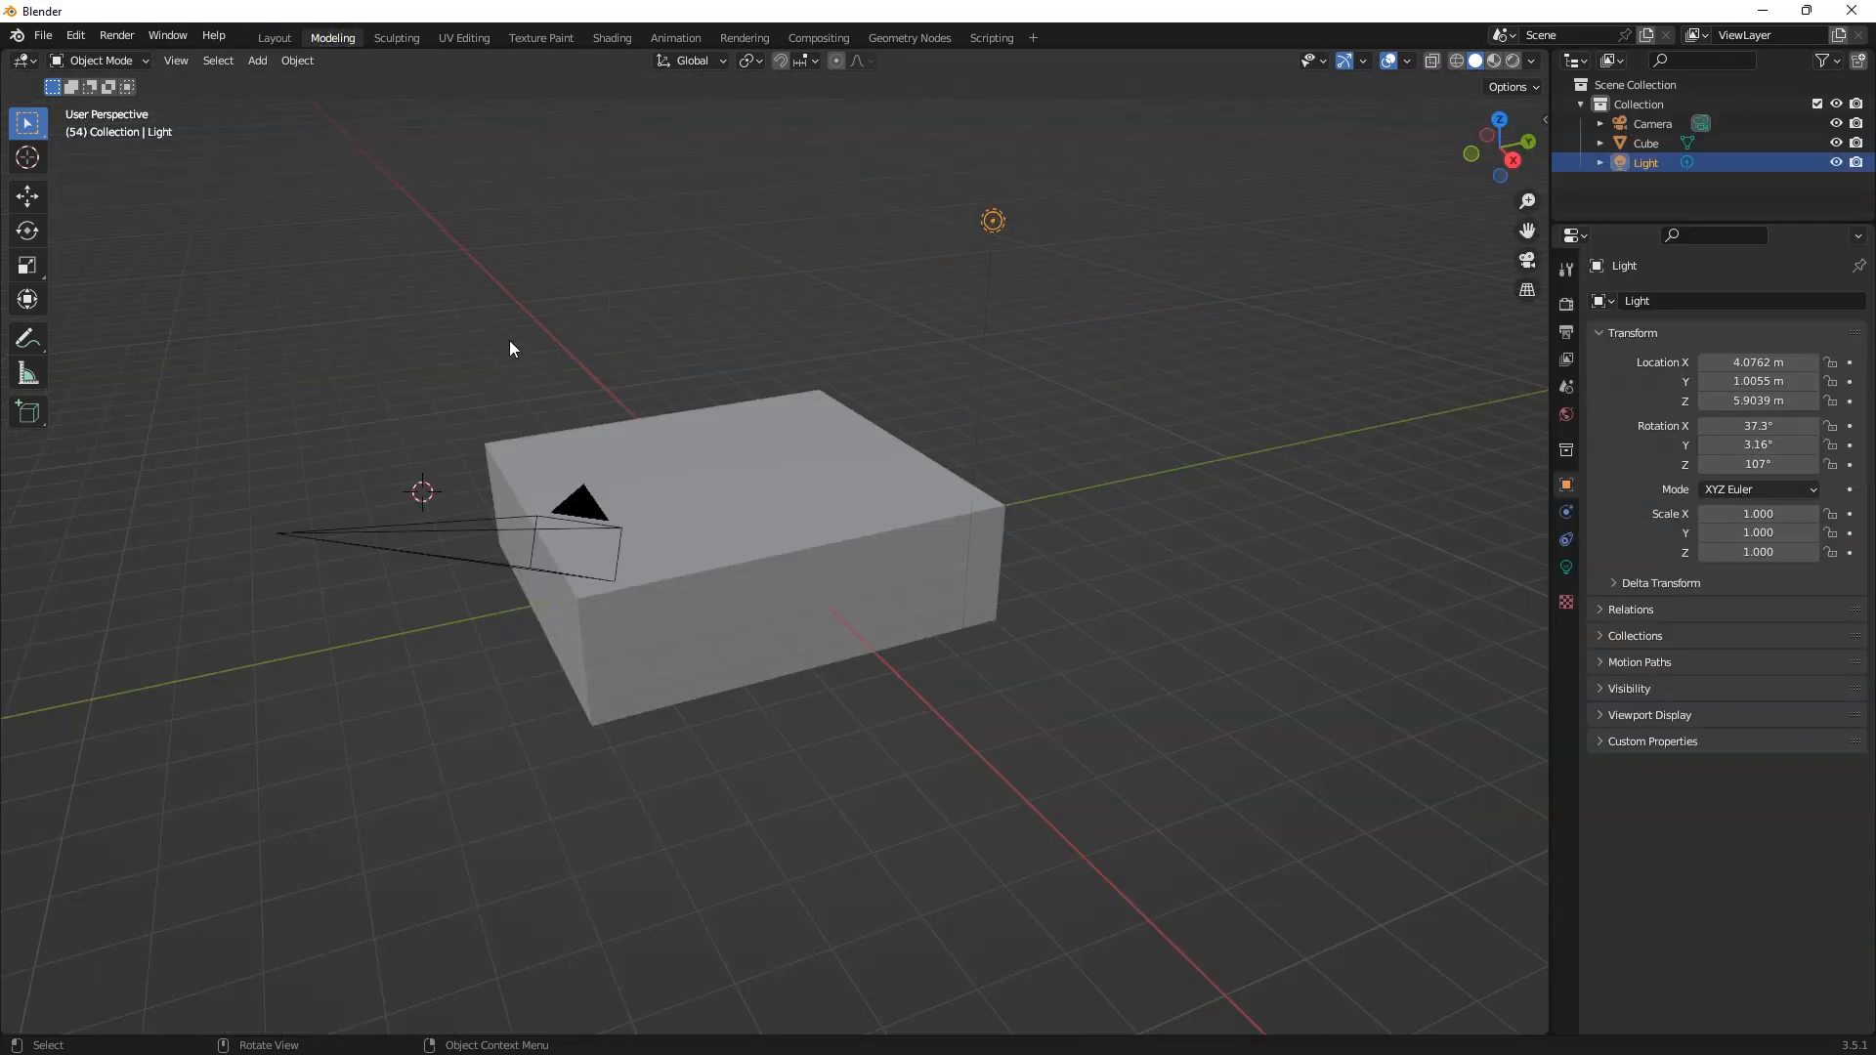
left_click(396, 38)
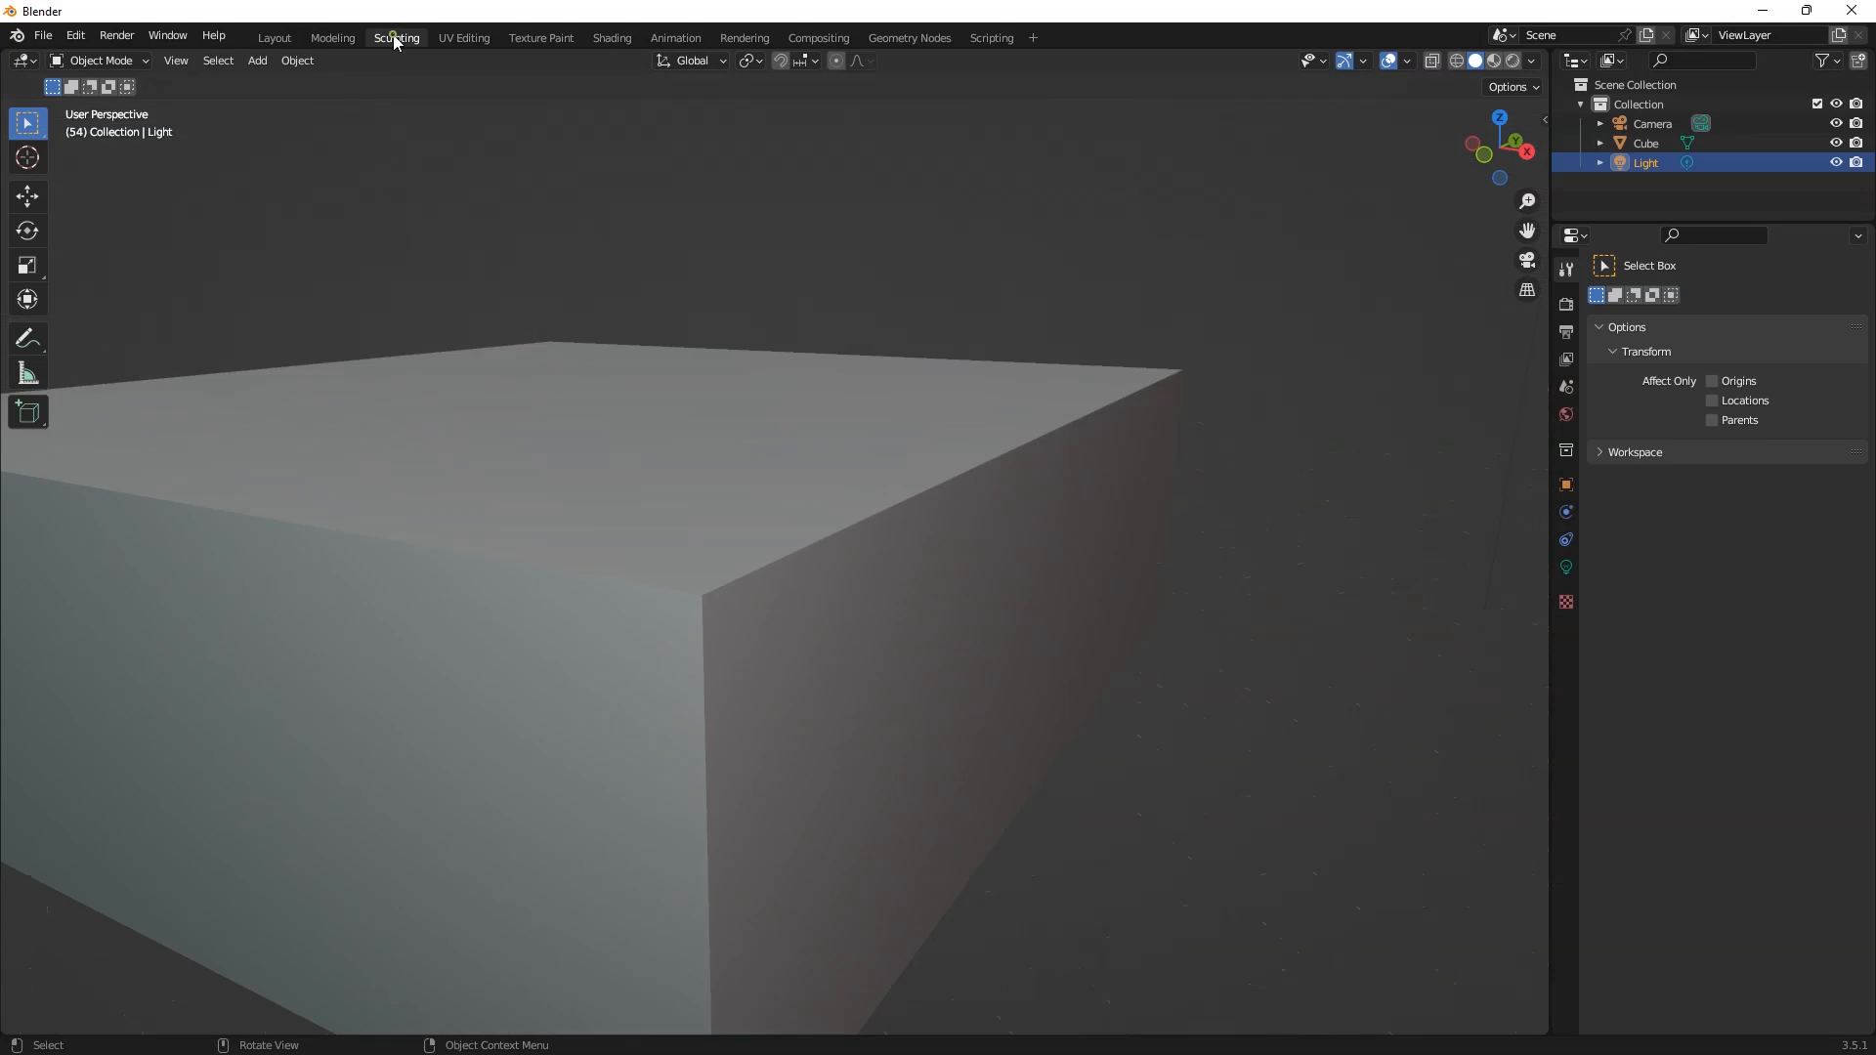
scroll(755, 557, "down", 5)
scroll(754, 557, "up", 3)
middle_click_drag(742, 572, 695, 559)
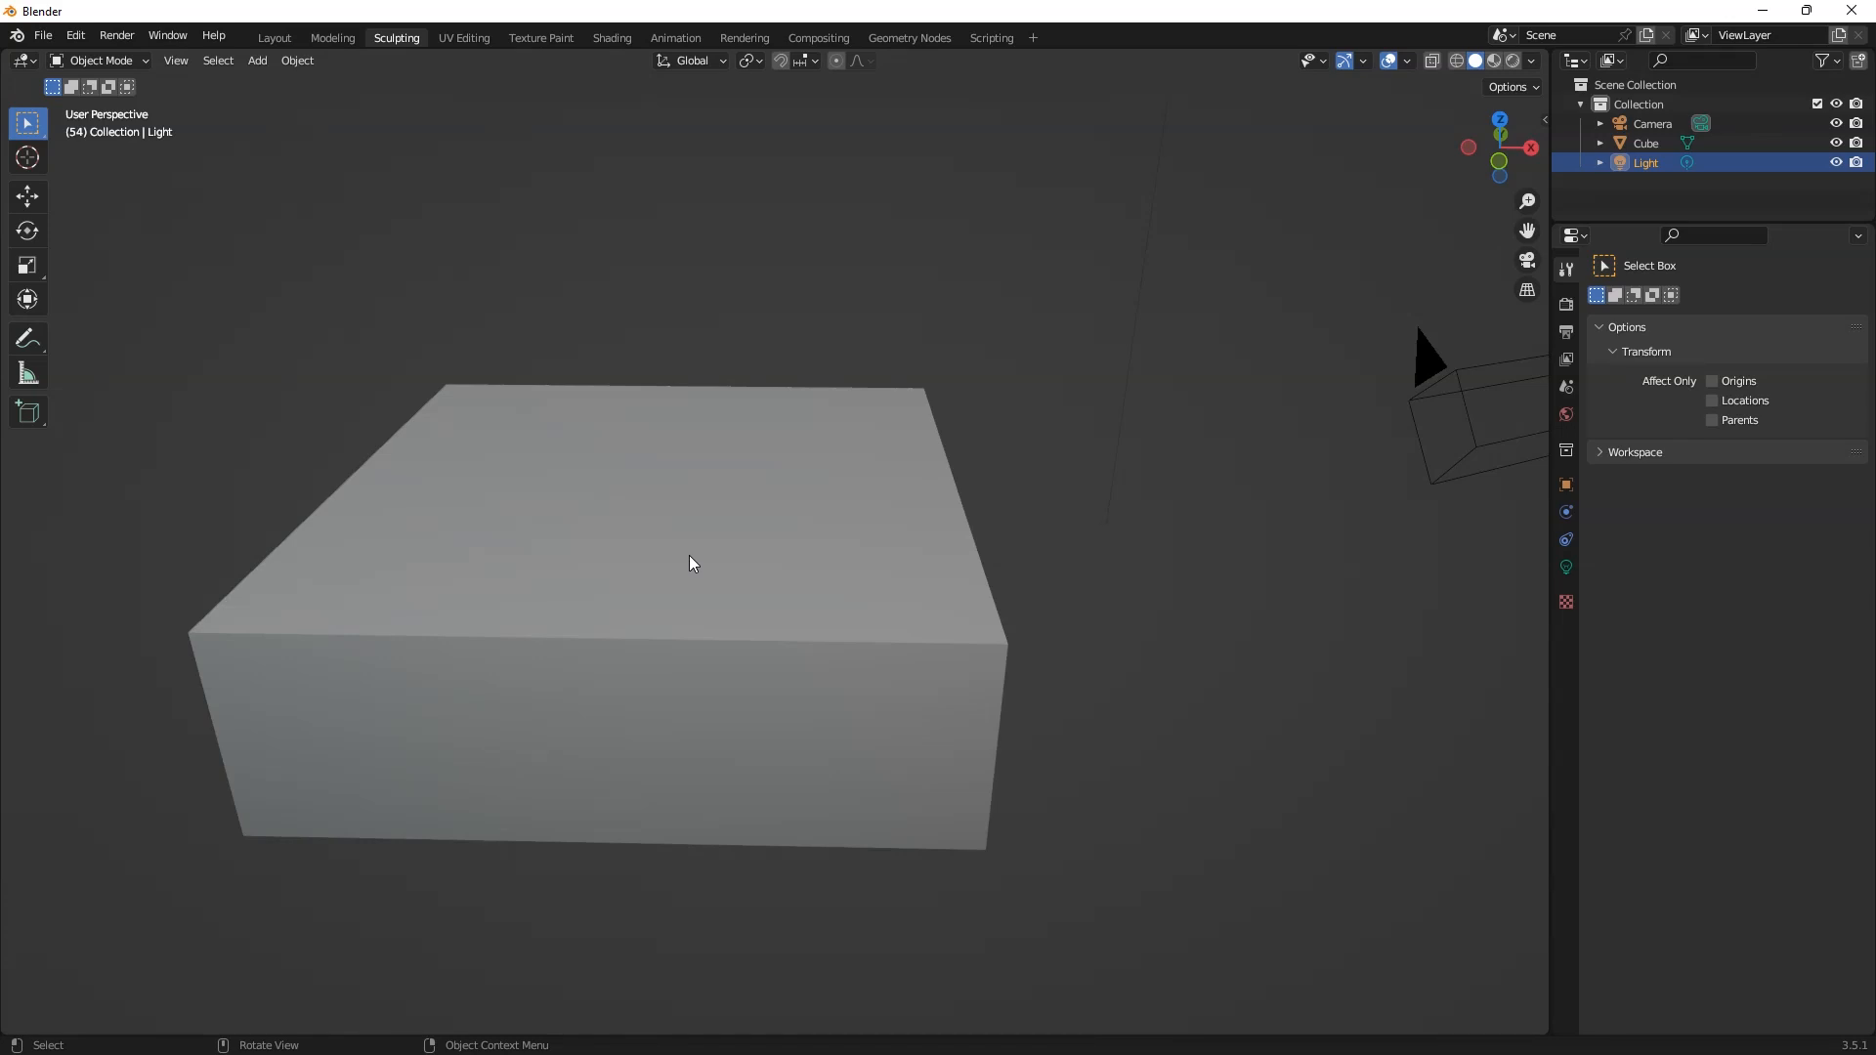
left_click(708, 607)
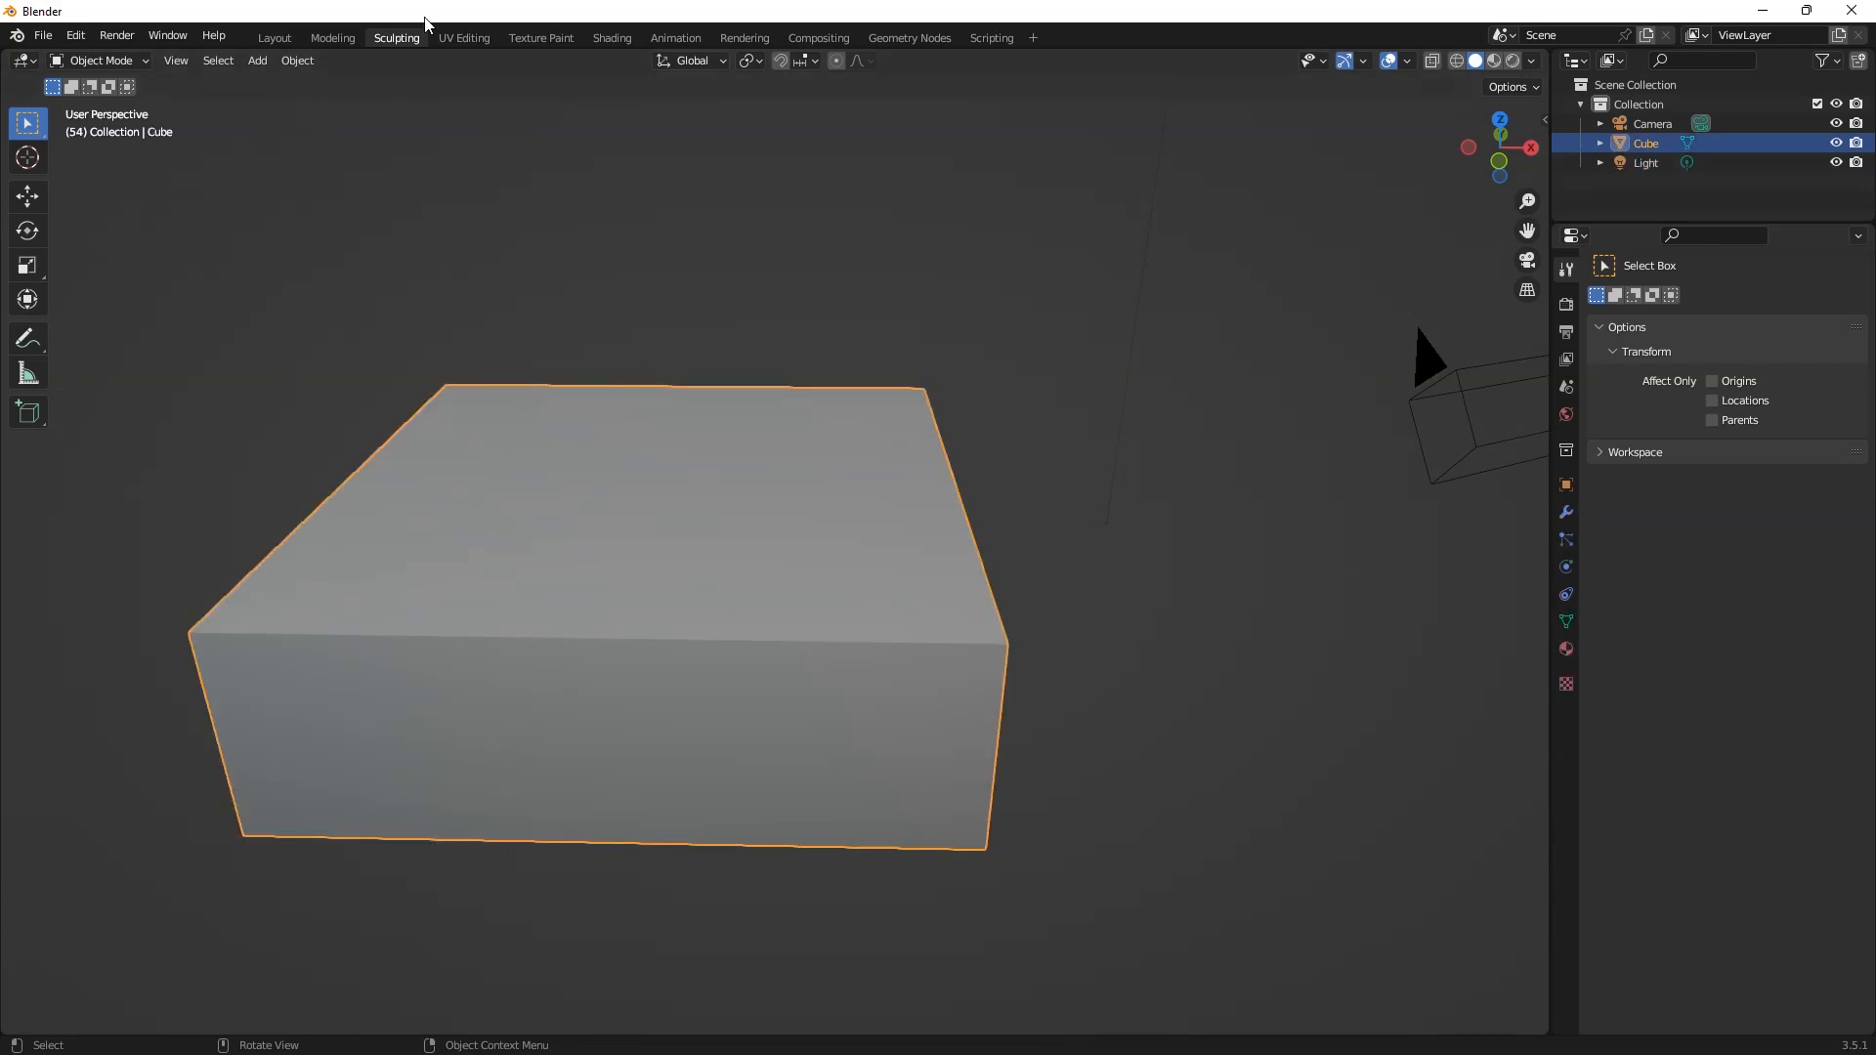
Step: Open the UV Editing workspace for the cube, return to Object Mode and select the camera
left_click(465, 40)
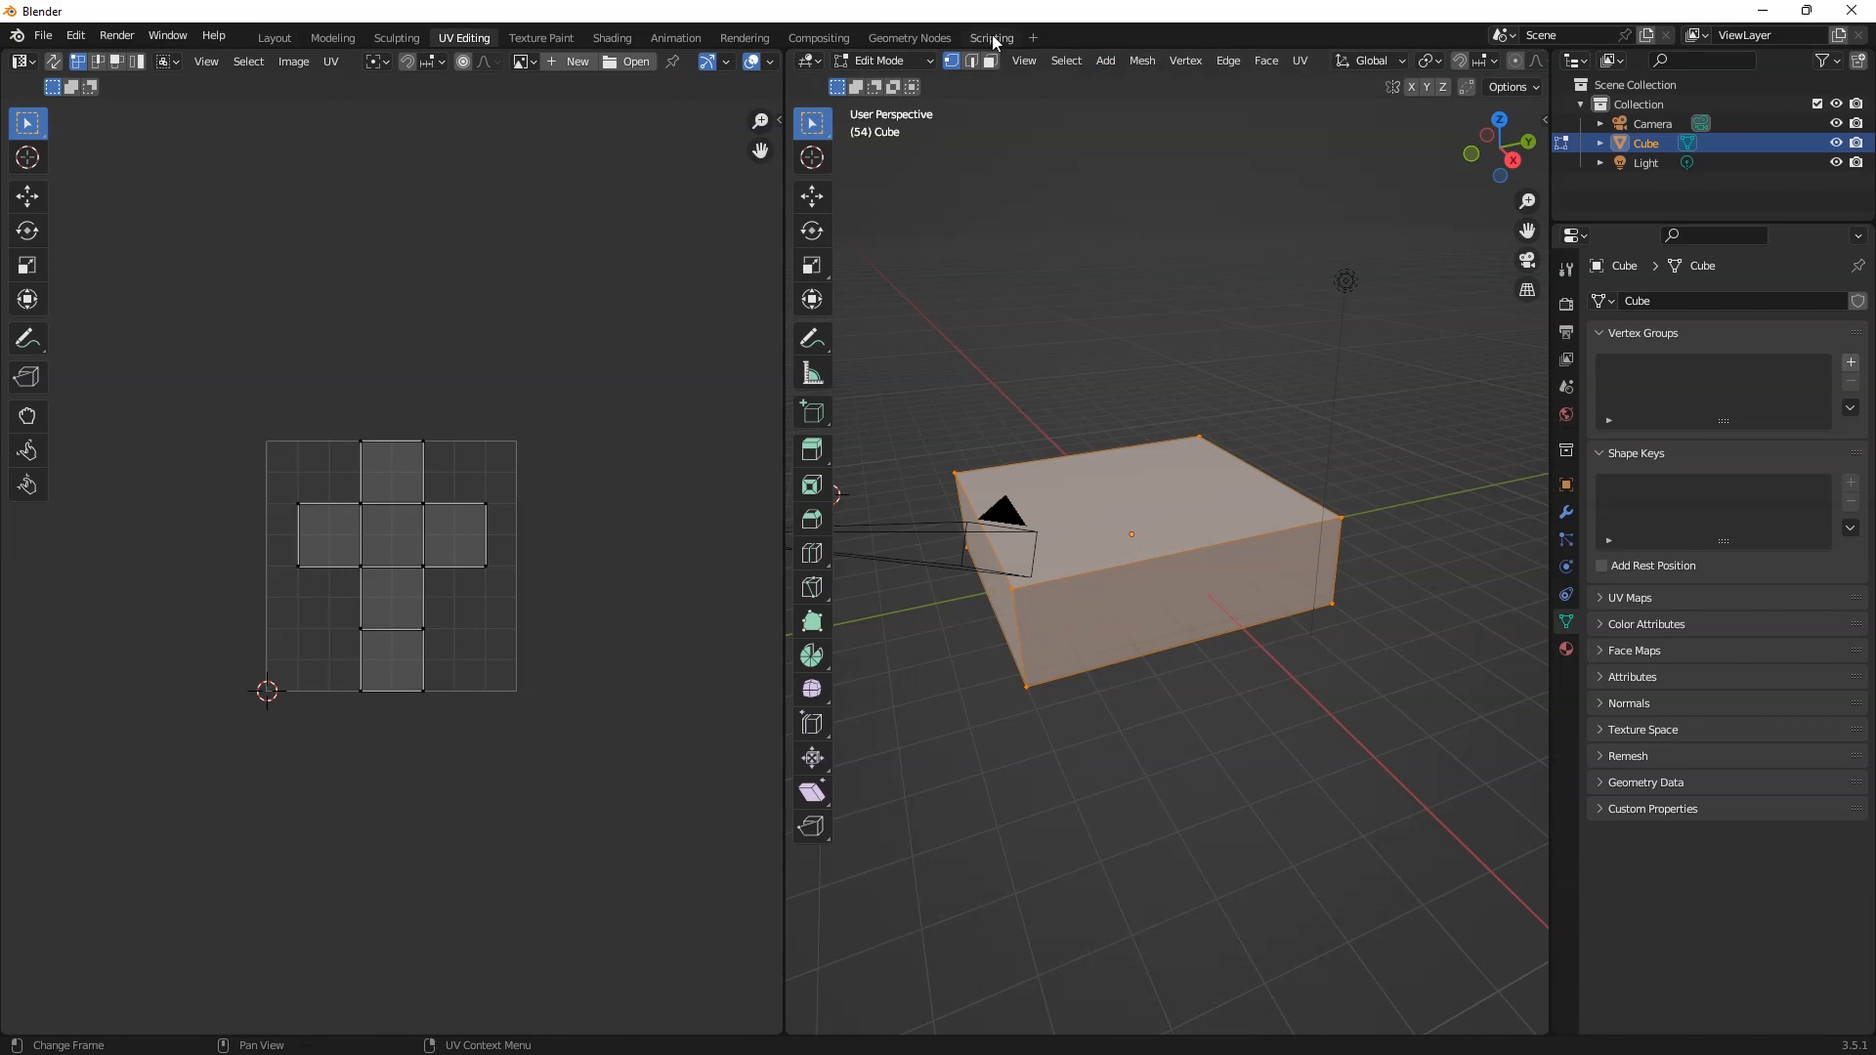
key("Tab")
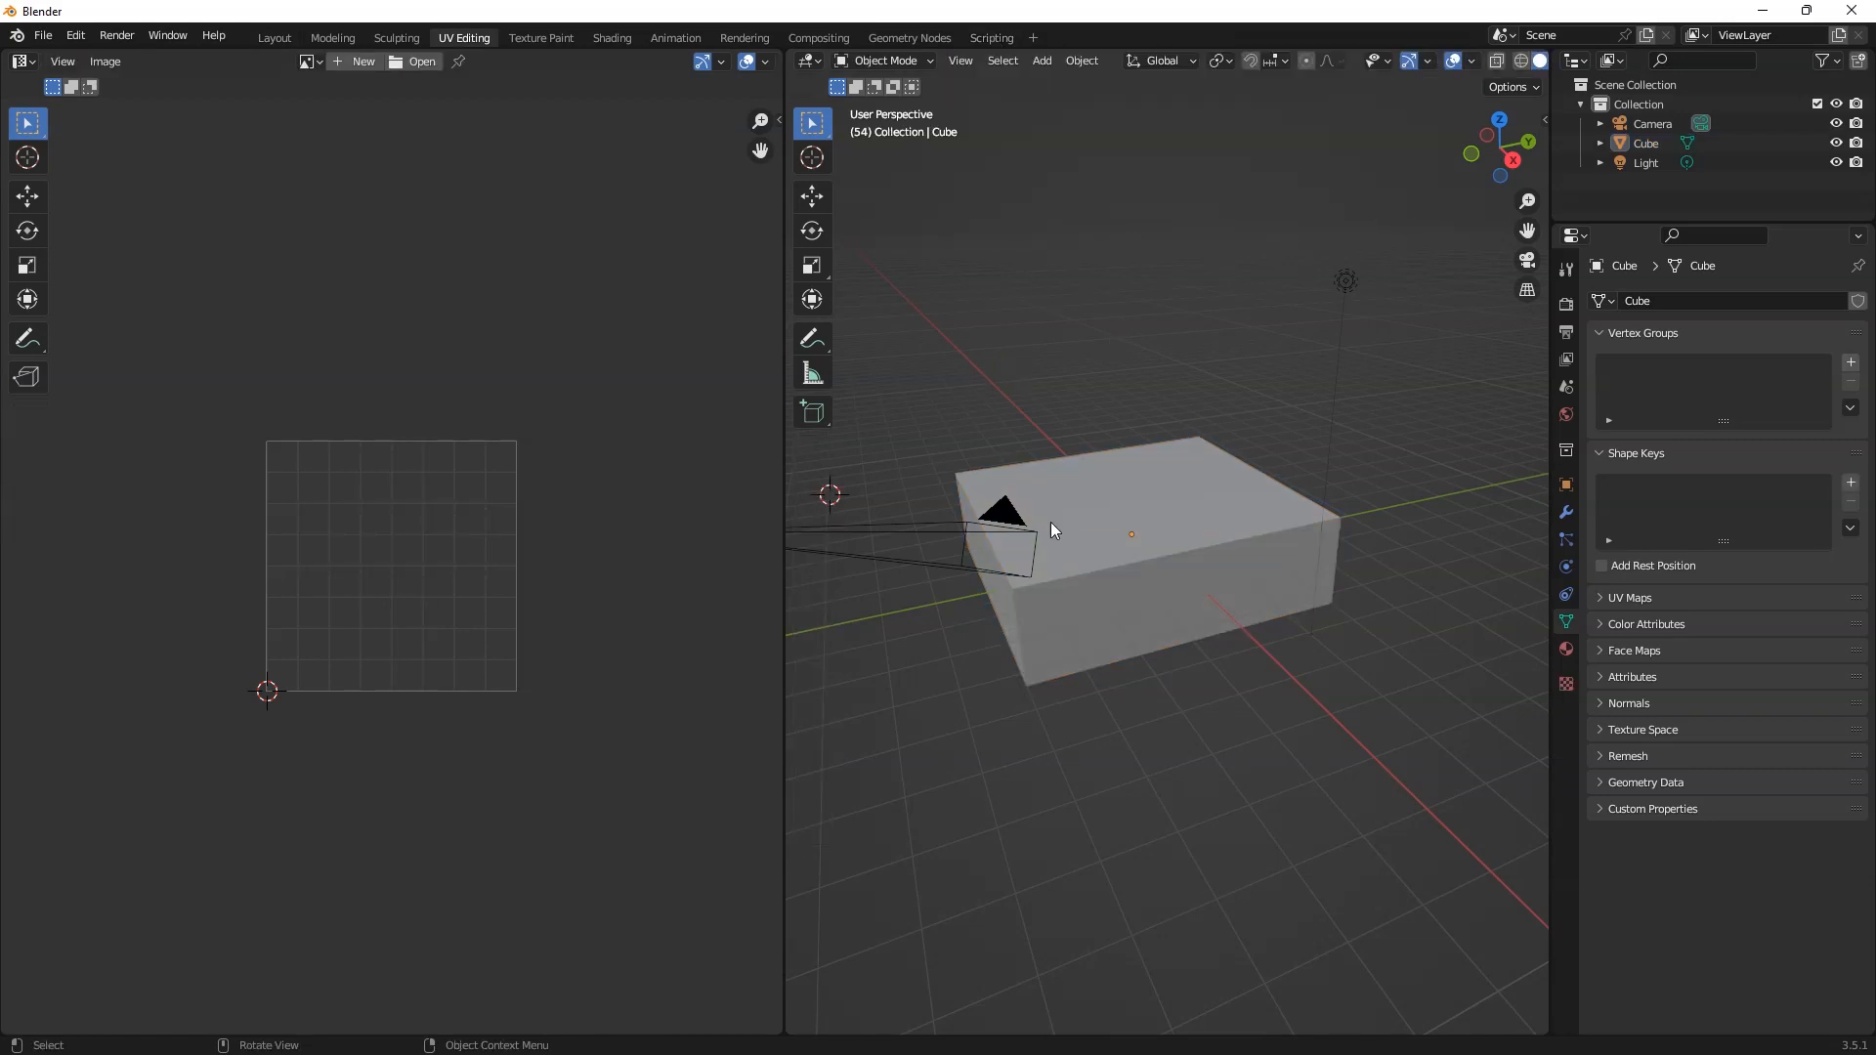
left_click(1009, 525)
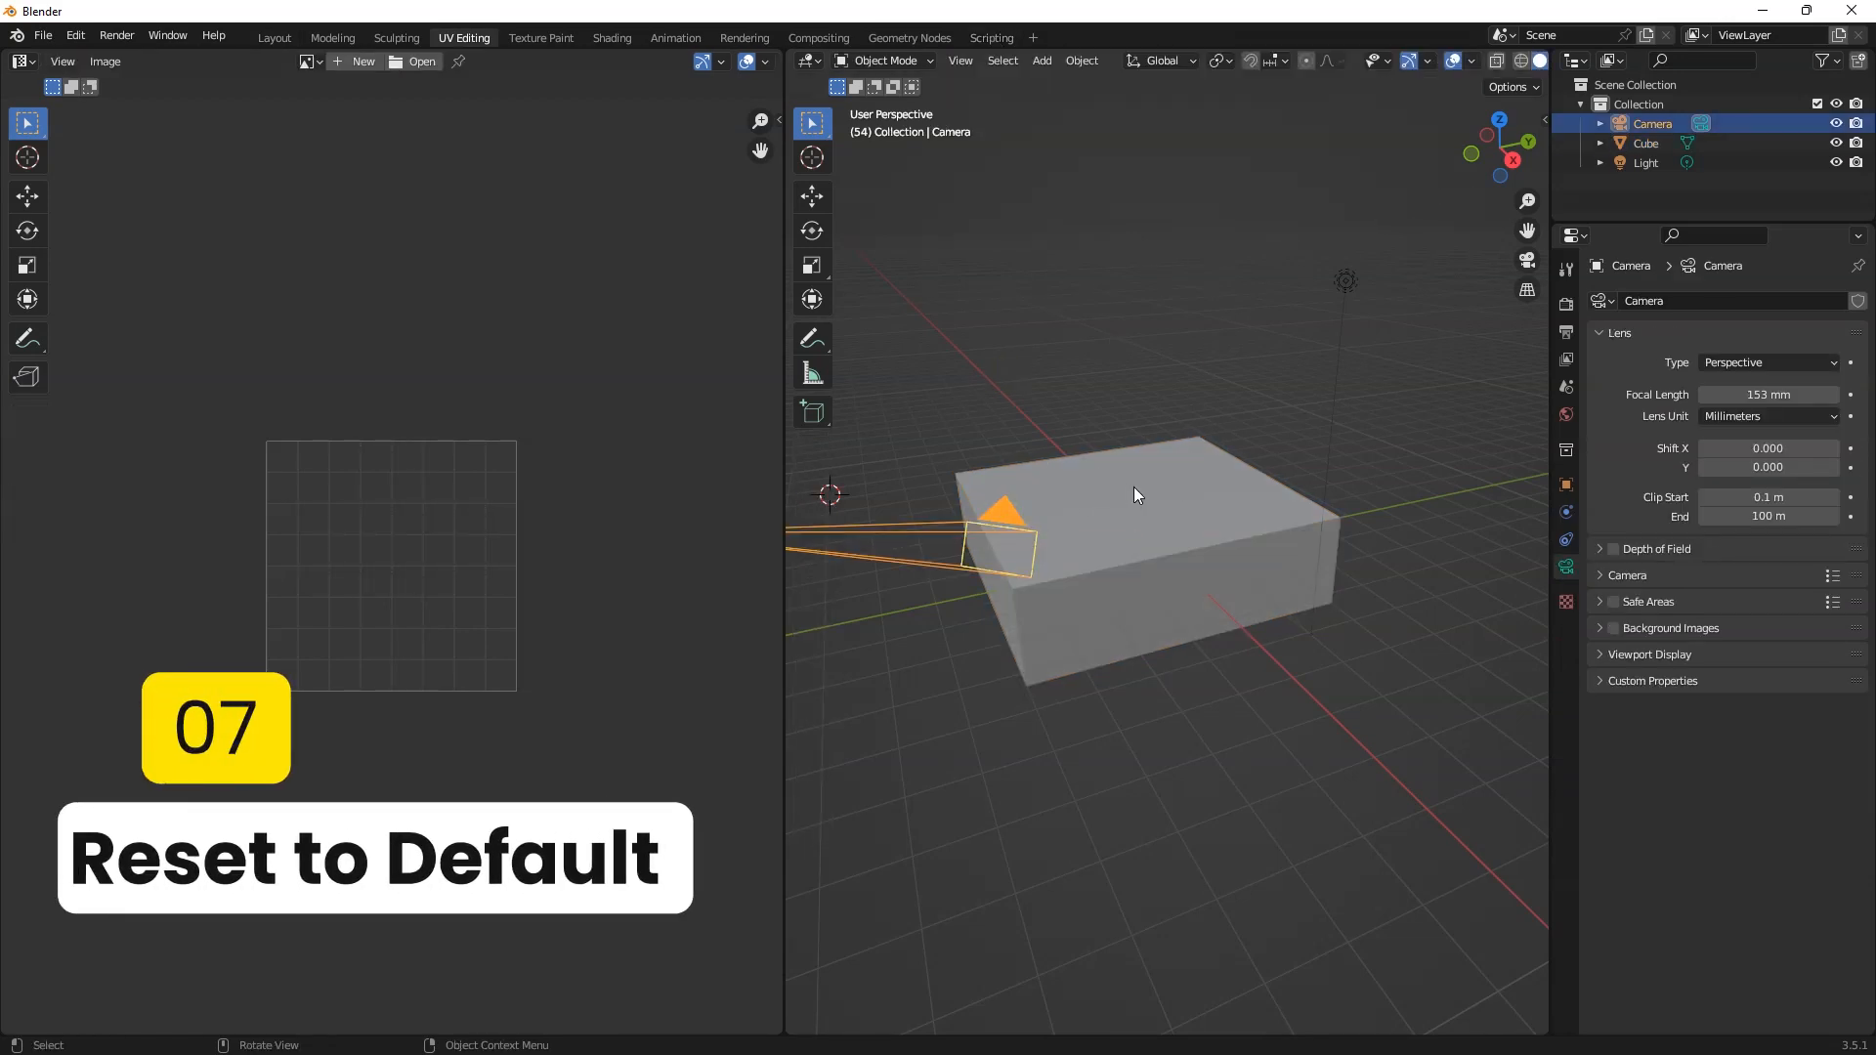
Step: Show the viewport's View settings in the sidebar and reset its focal length to the default value
key("n")
left_click(1537, 206)
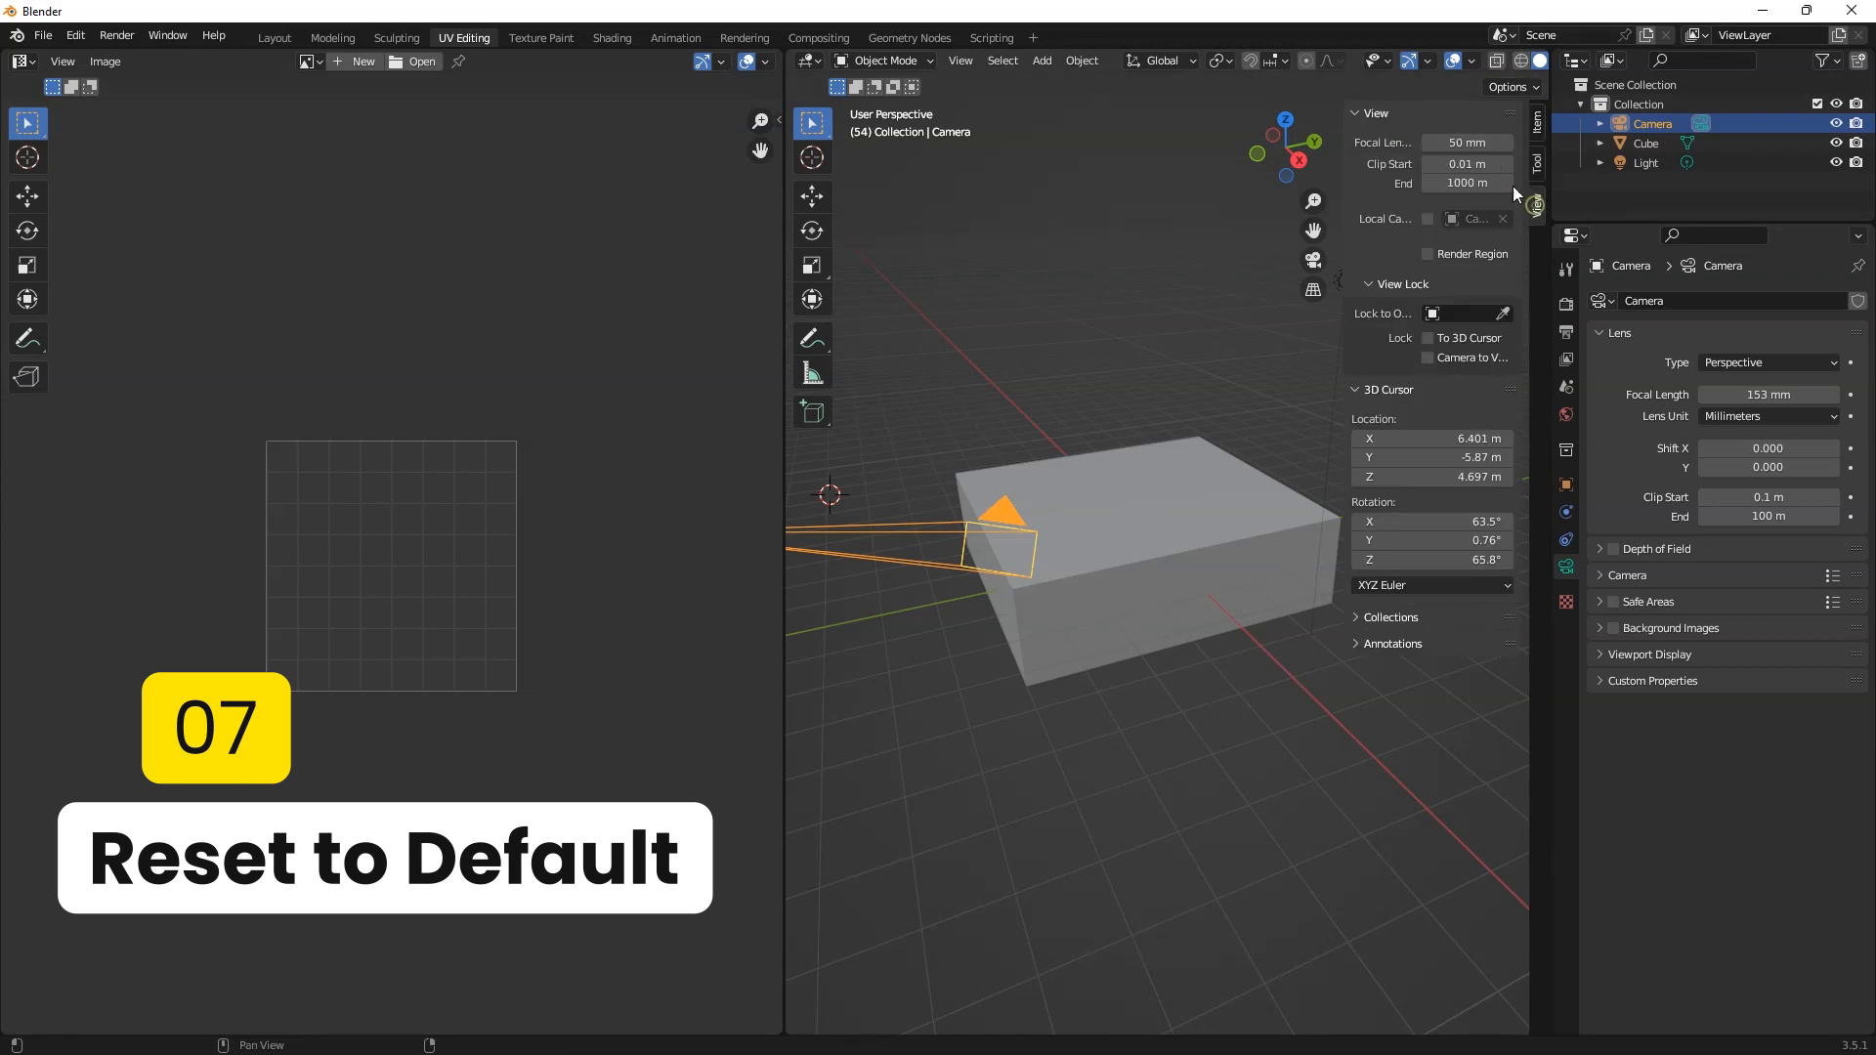
right_click(1471, 143)
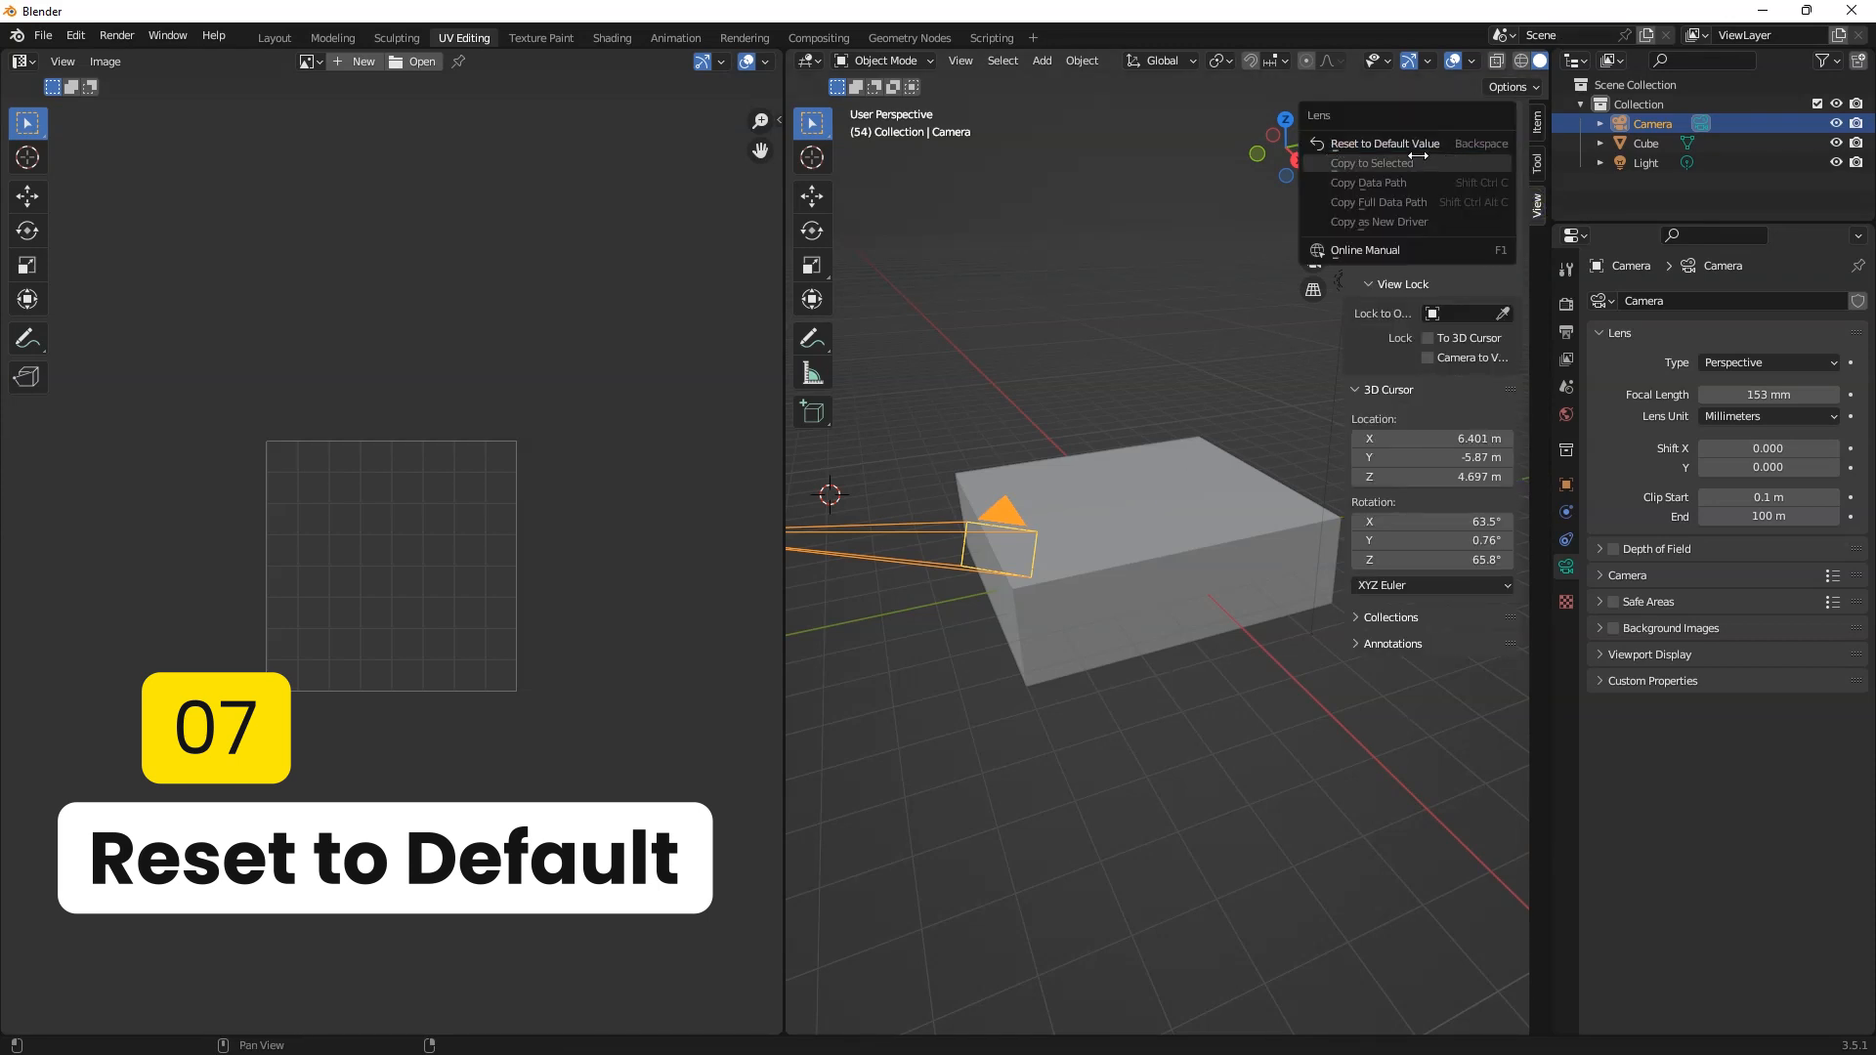
left_click(1337, 144)
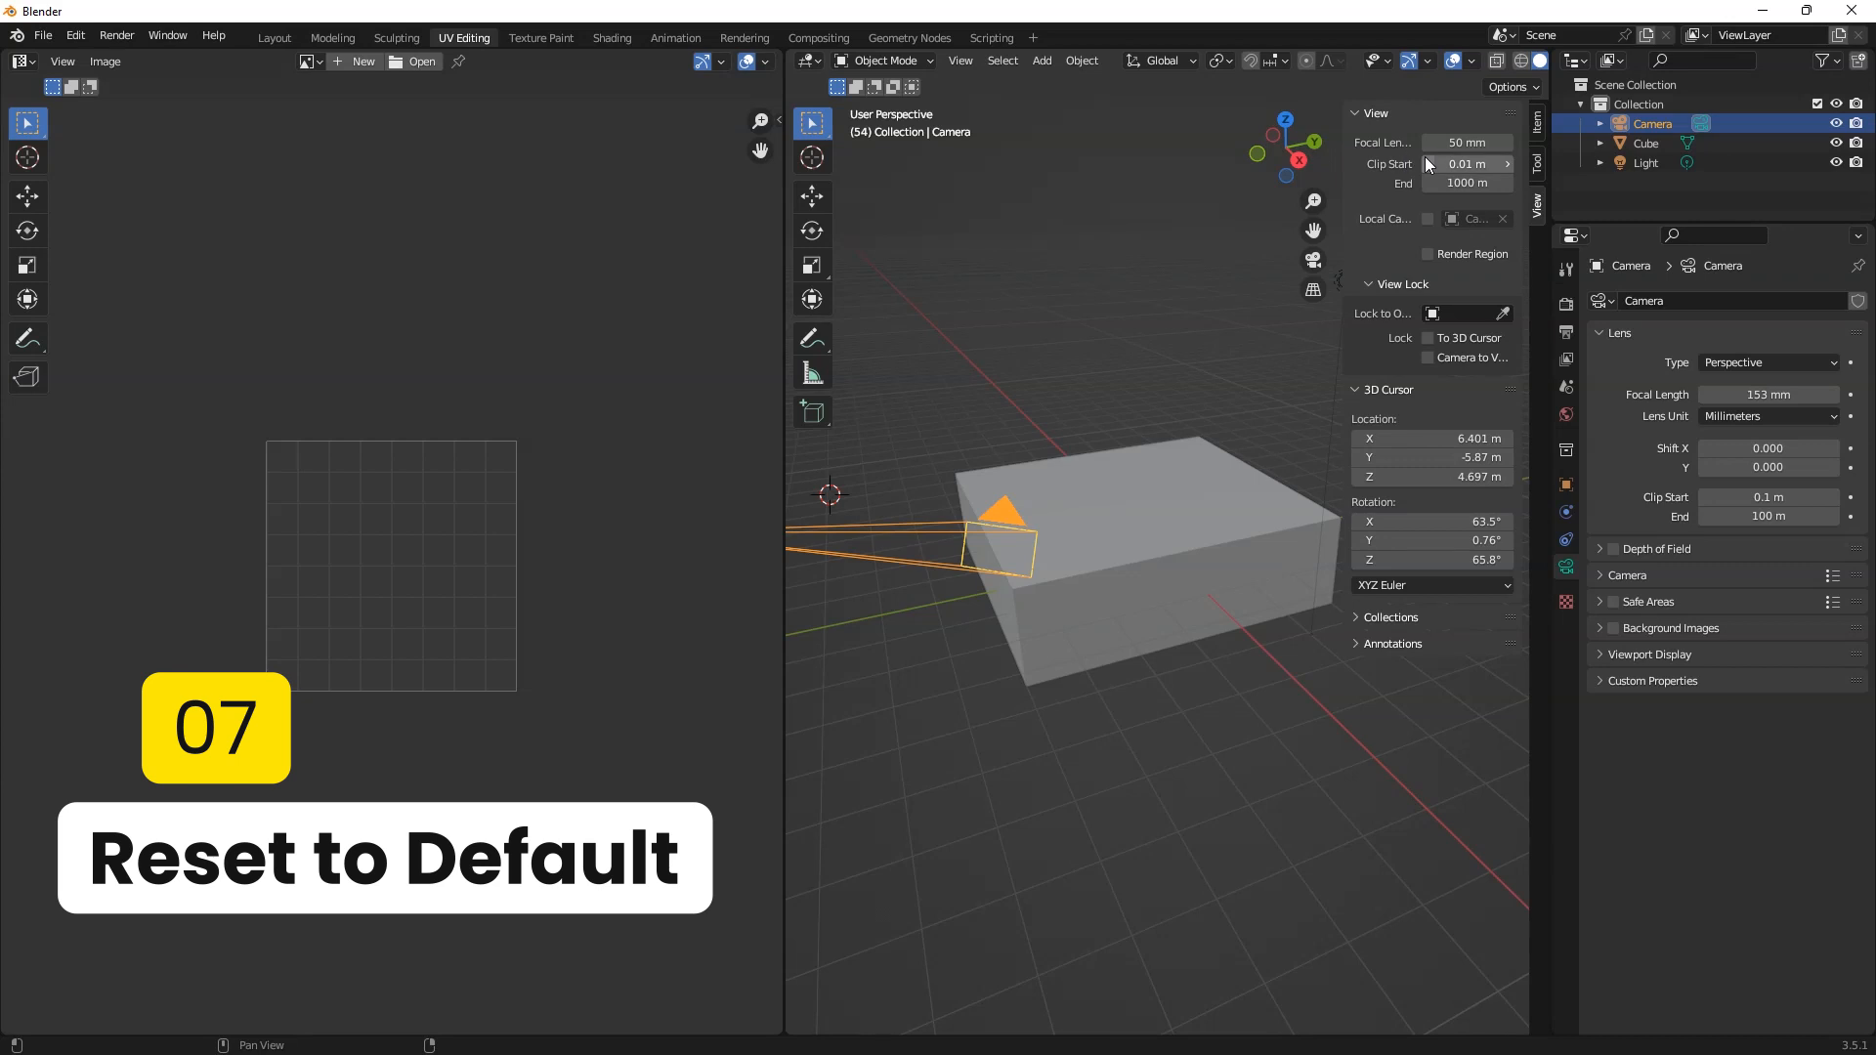
Step: Increase the viewport focal length in the View settings and reset it to its default value
middle_click_drag(1263, 340, 1077, 567)
mouse_move(1467, 143)
left_mouse_down()
mouse_move(1388, 143)
mouse_move(1519, 143)
mouse_move(1473, 144)
left_mouse_up()
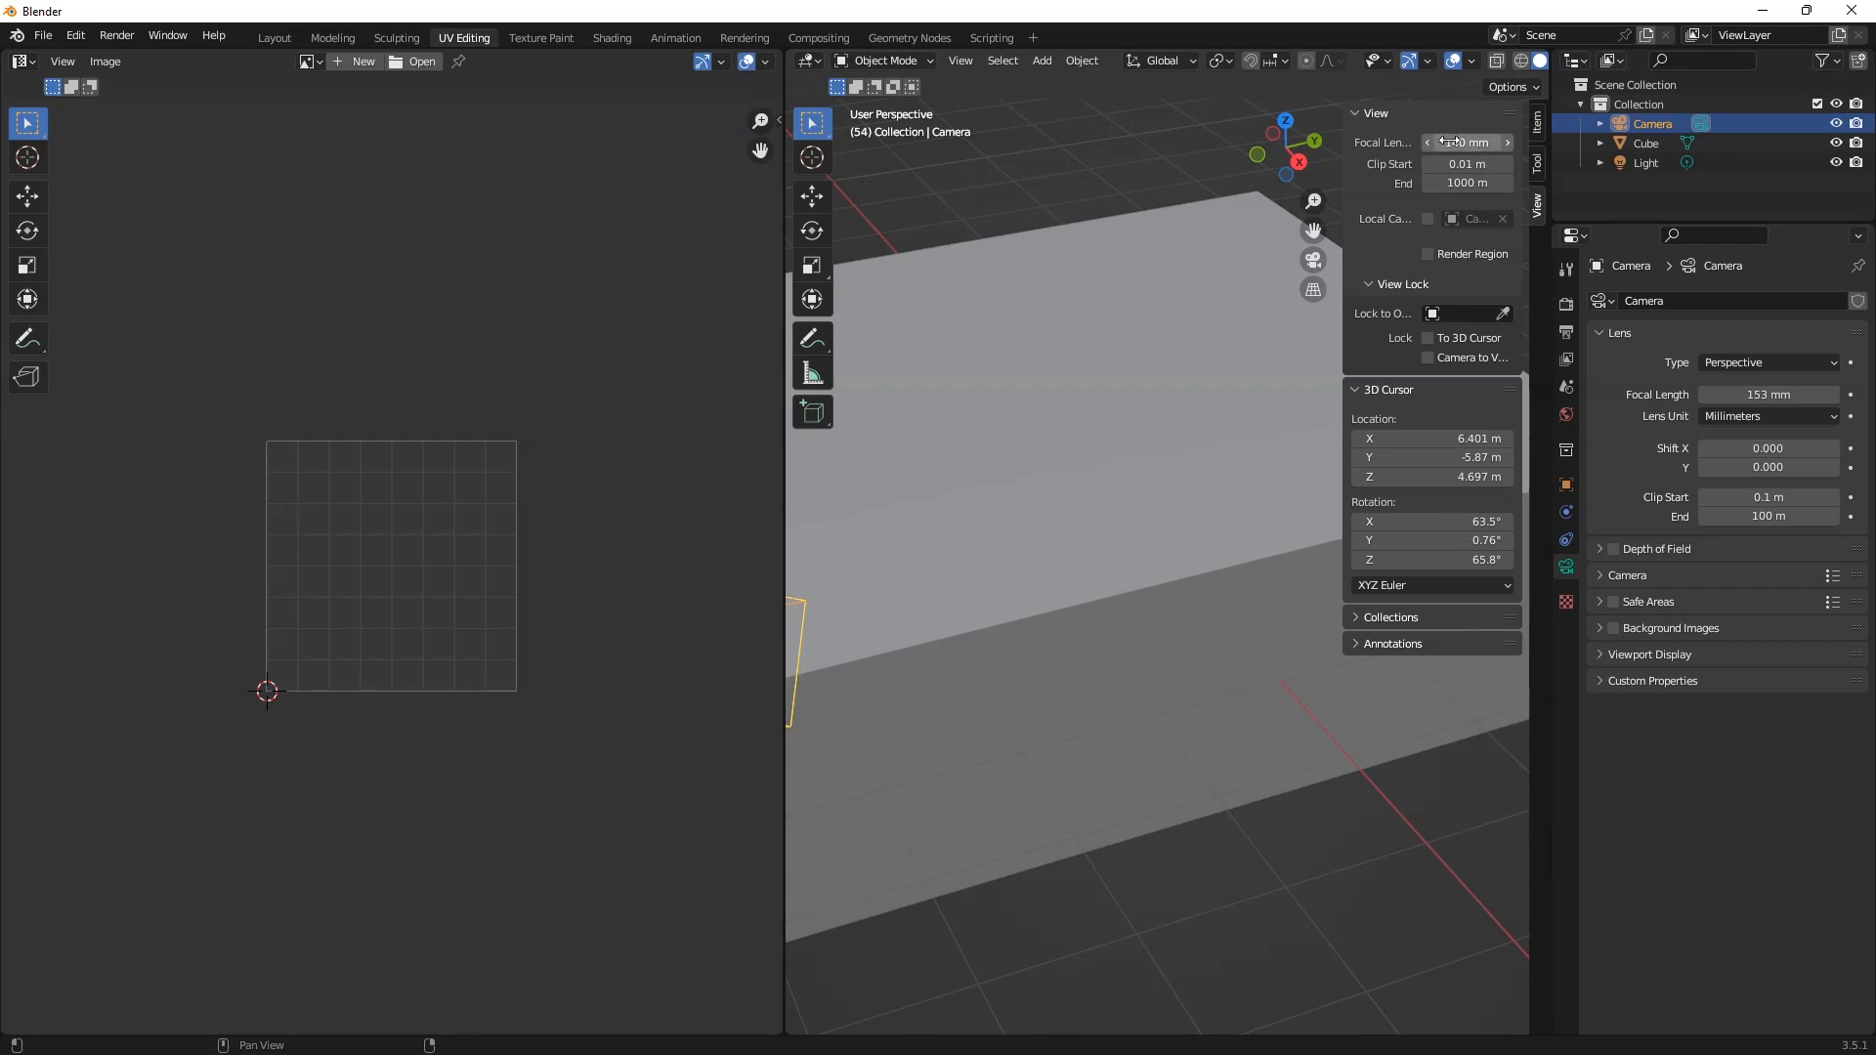
right_click(1456, 143)
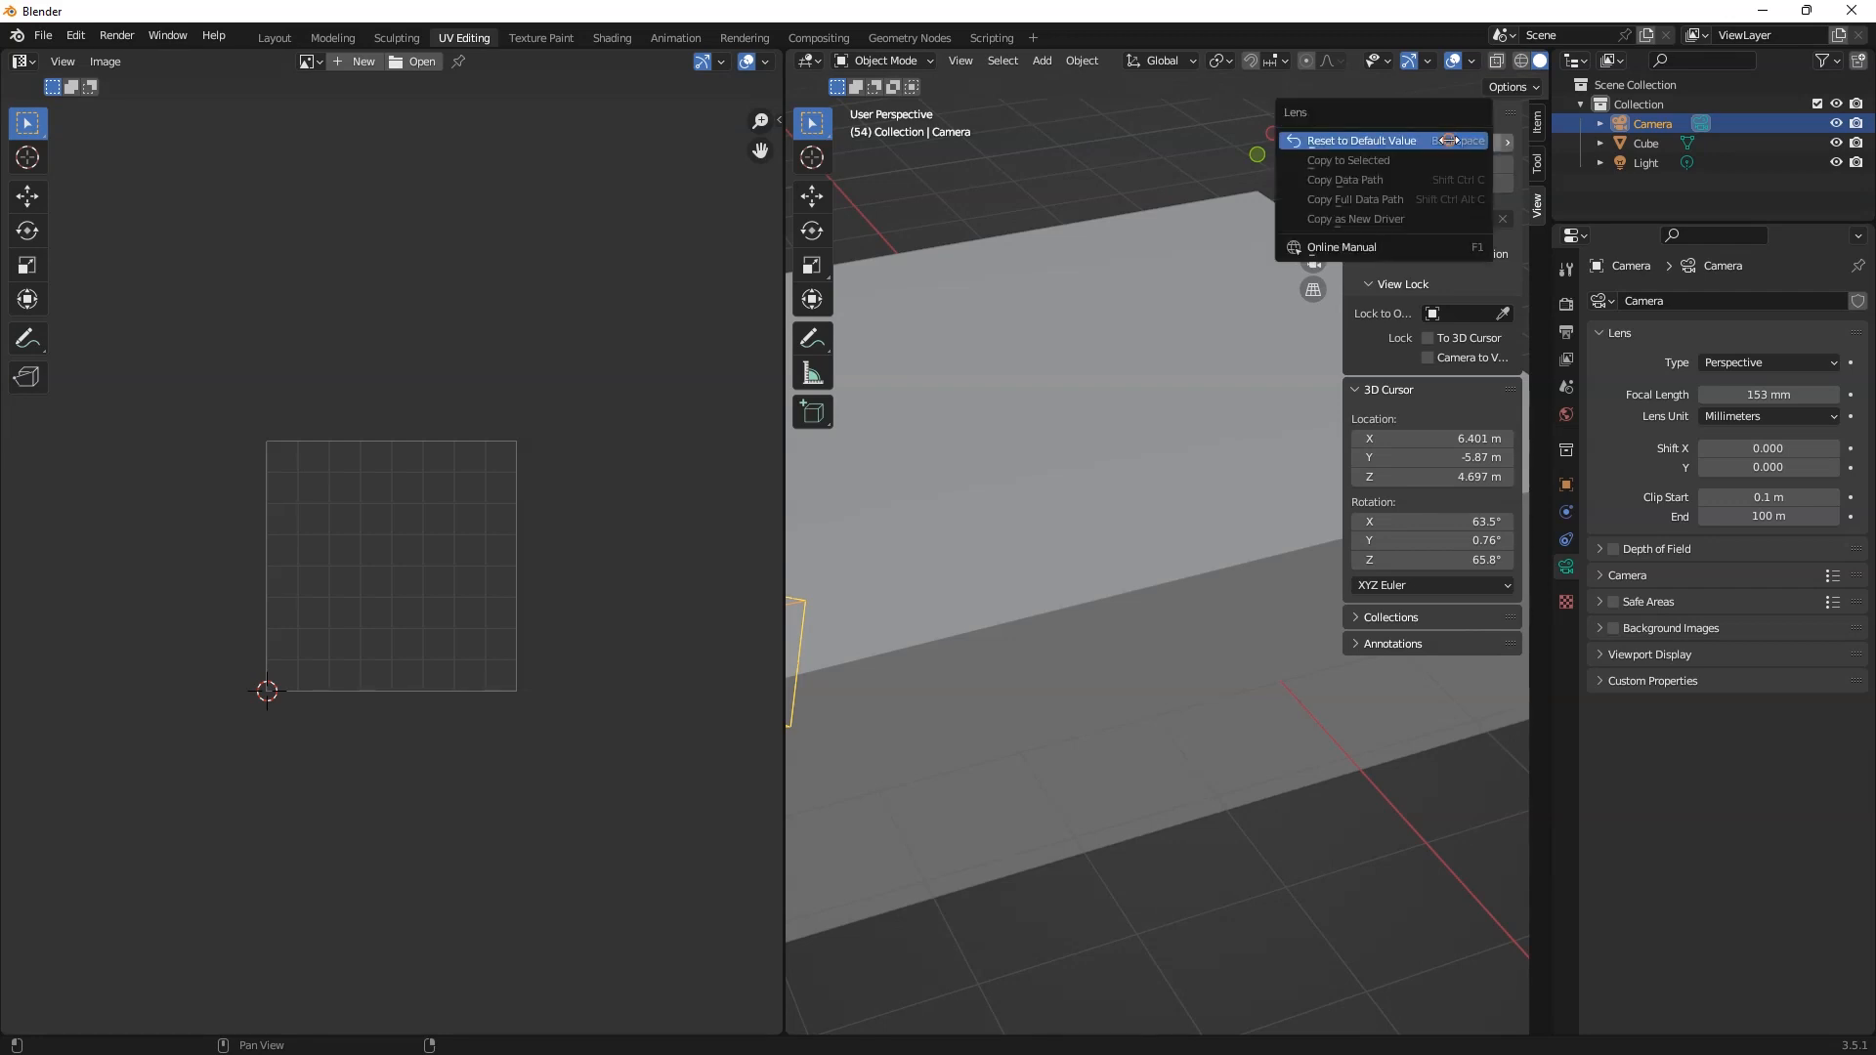
left_click(1339, 140)
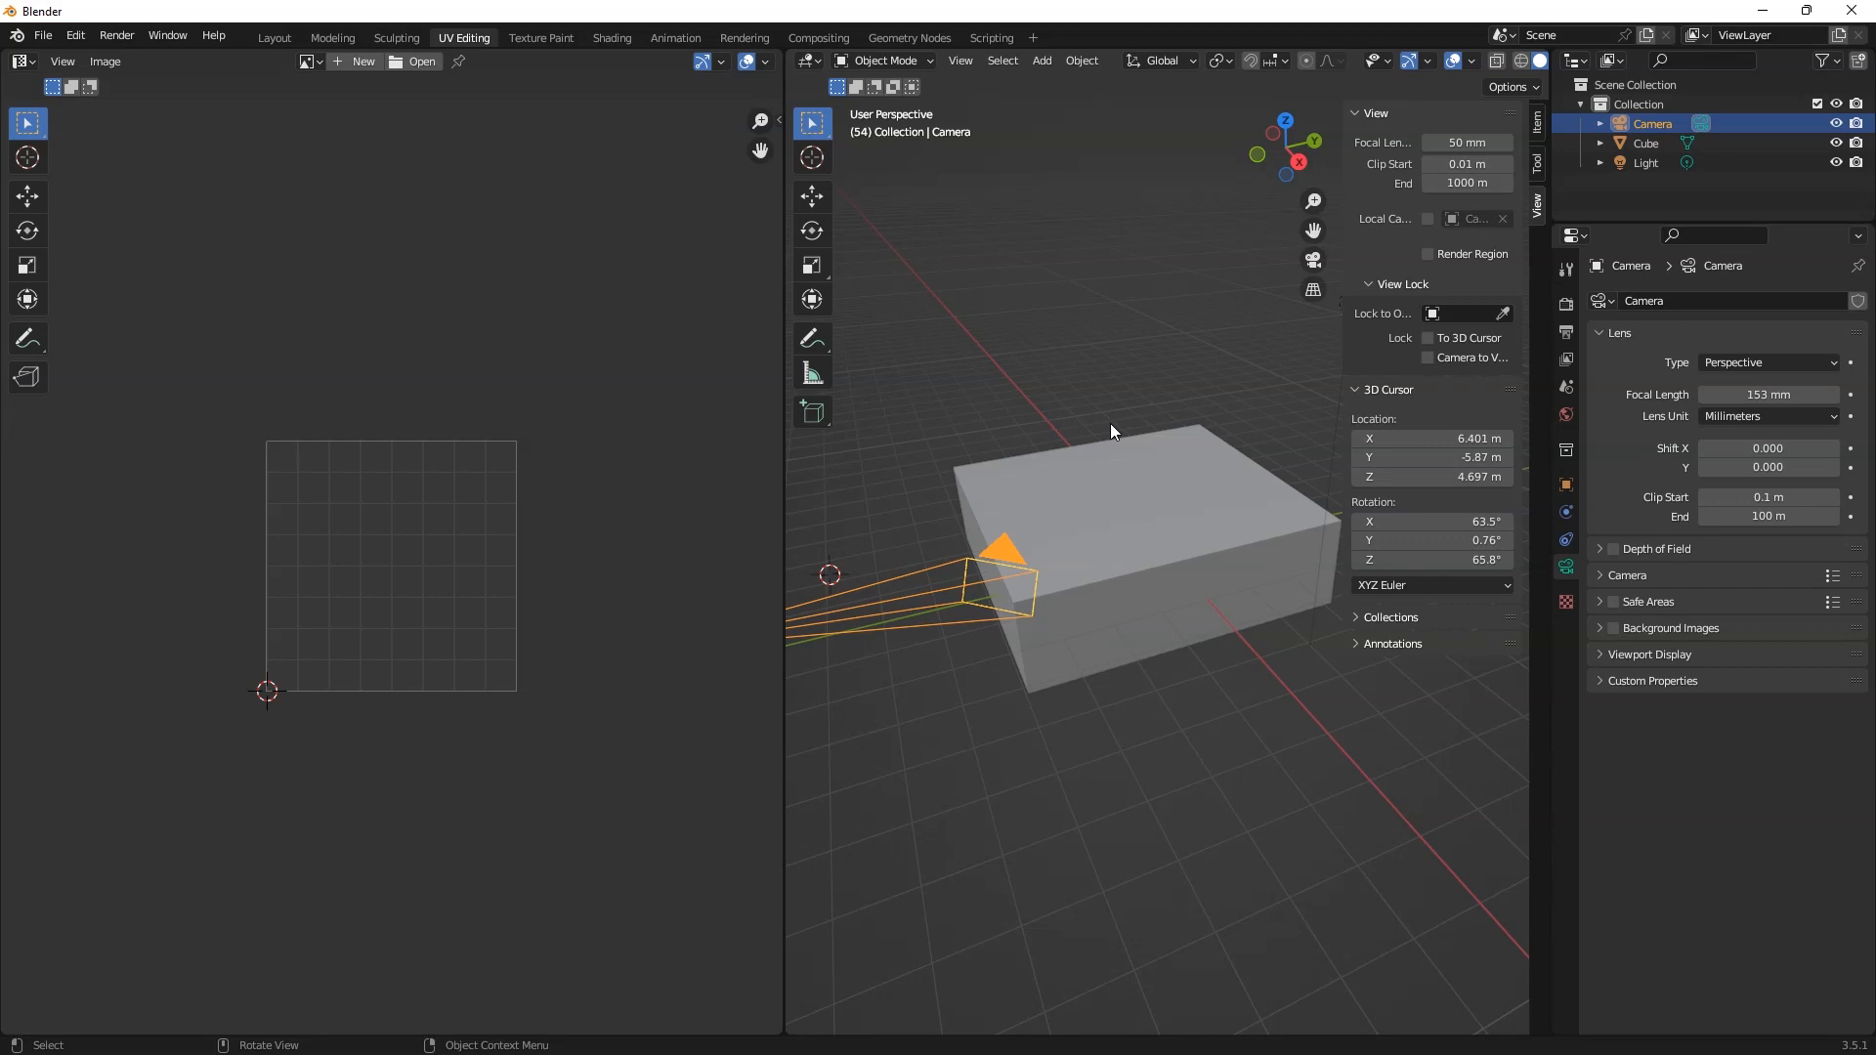